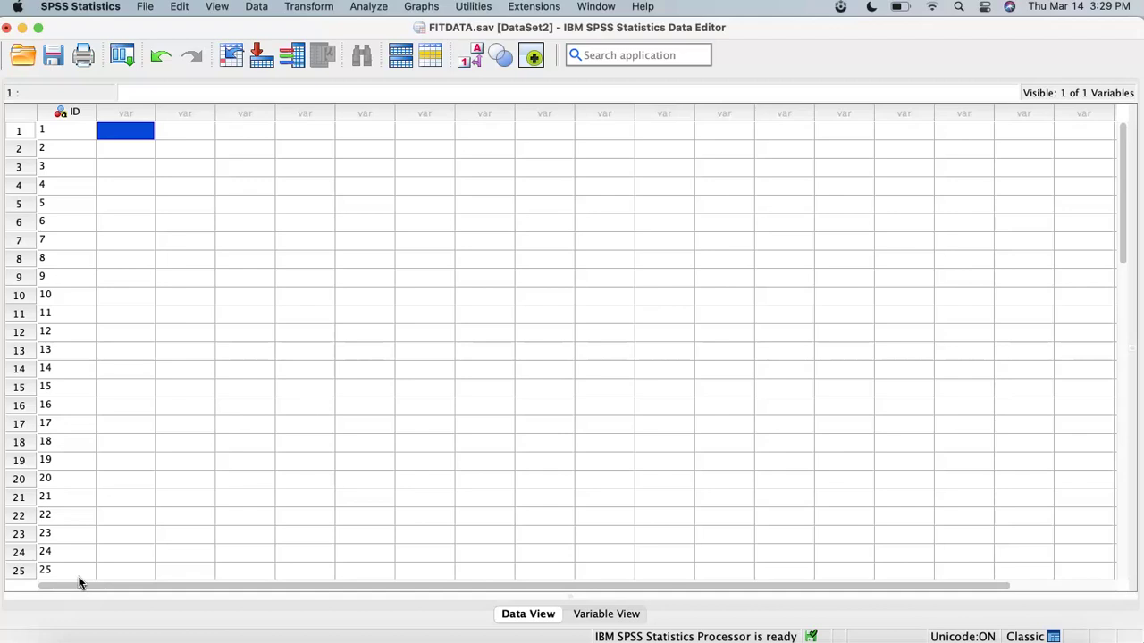
Step: Step through the ID column's cases to check how many cases there are
left_click(77, 111)
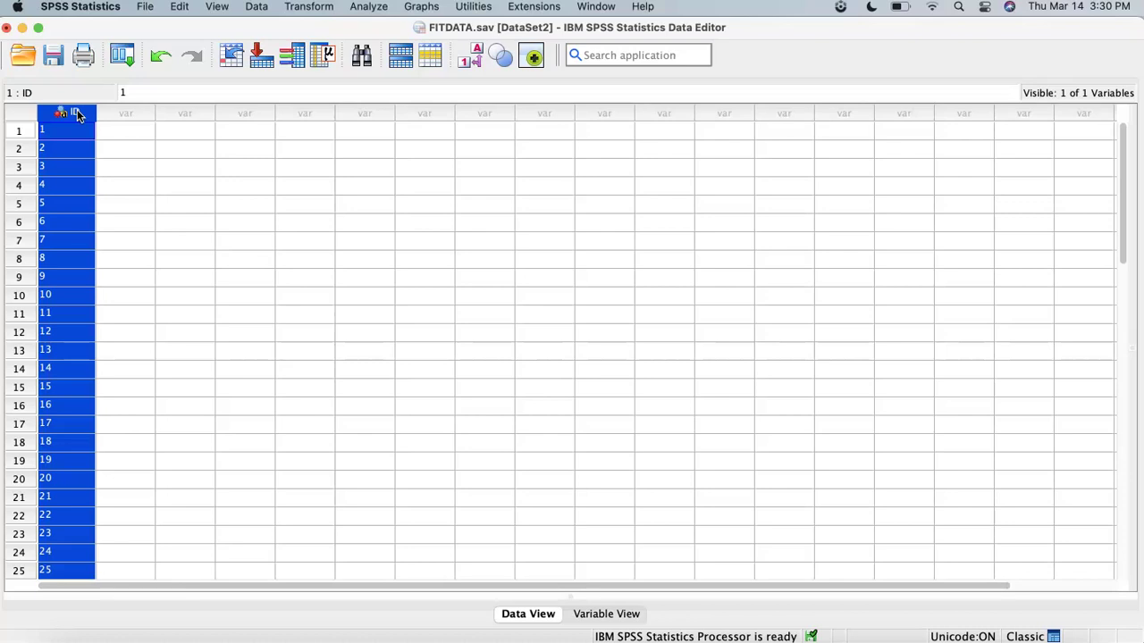
key("Down")
key("Down")
key("Down")
key("Down")
key("Down")
key("Down")
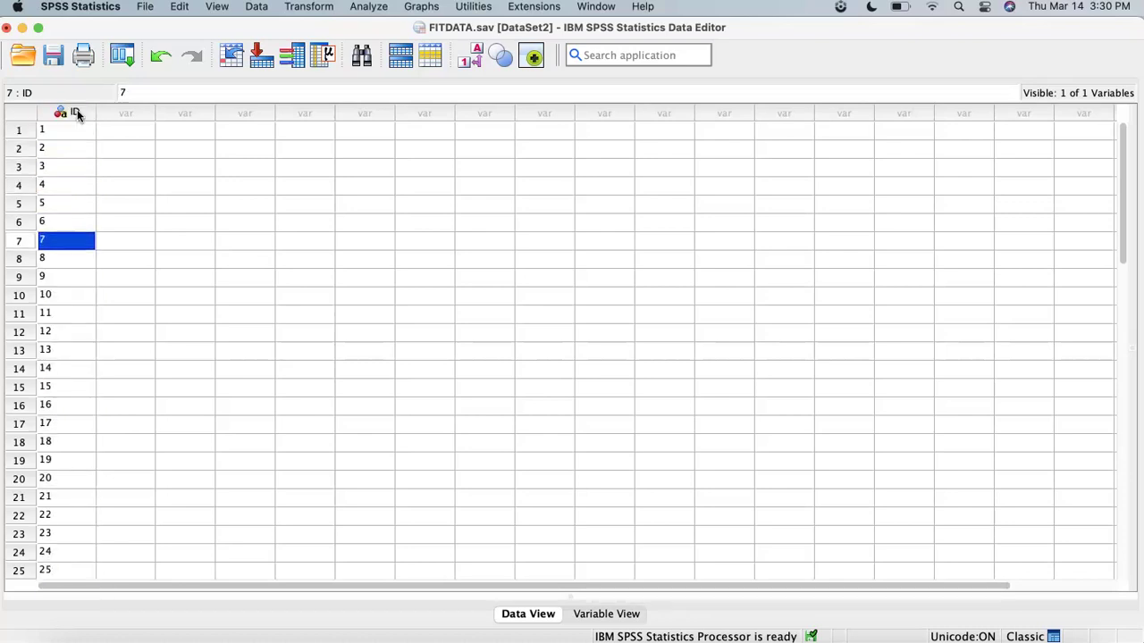
key("Down")
key("Down")
key("Down")
key("Down")
key("Down")
key("Down")
key("Down")
key("Down")
key("Down")
key("Down")
key("Down")
key("Down")
key("Down")
key("Down")
key("Down")
key("Down")
key("Down")
key("Down")
key("Down")
key("Down")
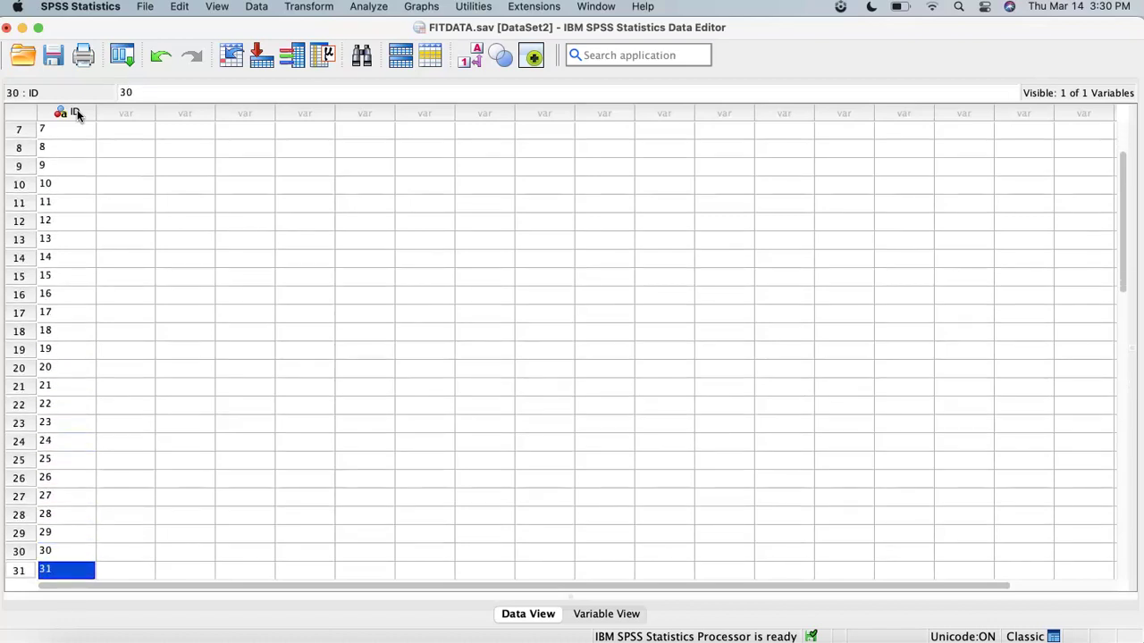
key("Down")
key("Down")
key("Down")
key("Down")
key("Down")
key("Down")
key("Down")
key("Down")
key("Down")
key("Down")
key("Down")
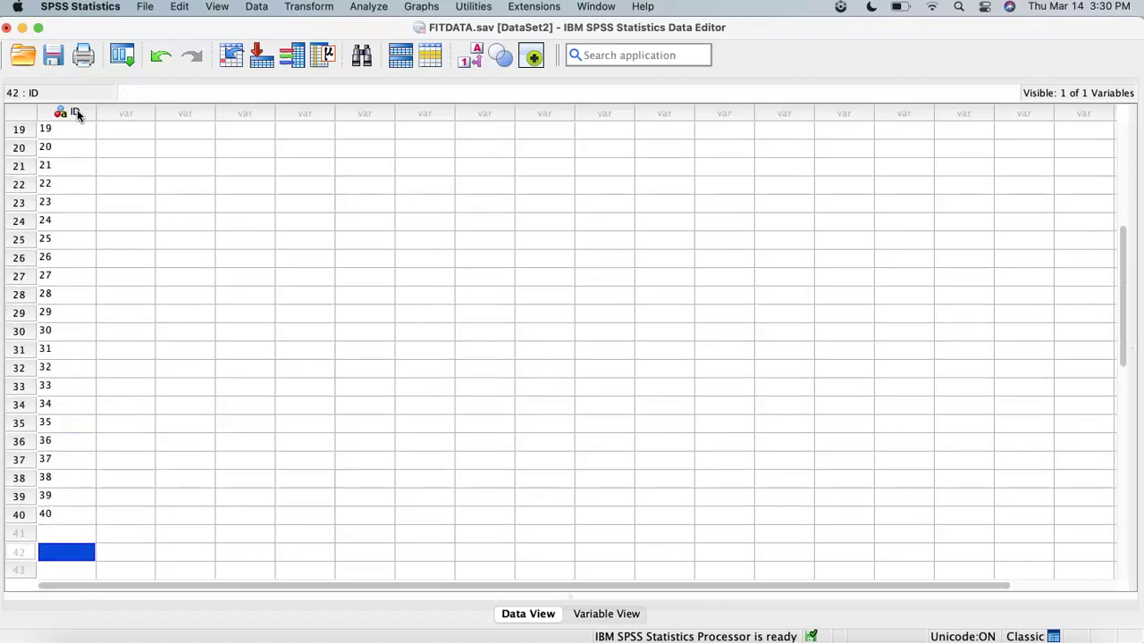
key("Up")
key("Up")
key("Up")
key("Up")
key("Up")
key("Up")
key("Up")
key("Up")
key("Up")
key("Up")
key("Up")
key("Up")
key("Up")
key("Up")
key("Up")
key("Up")
key("Up")
key("Up")
key("Up")
key("Up")
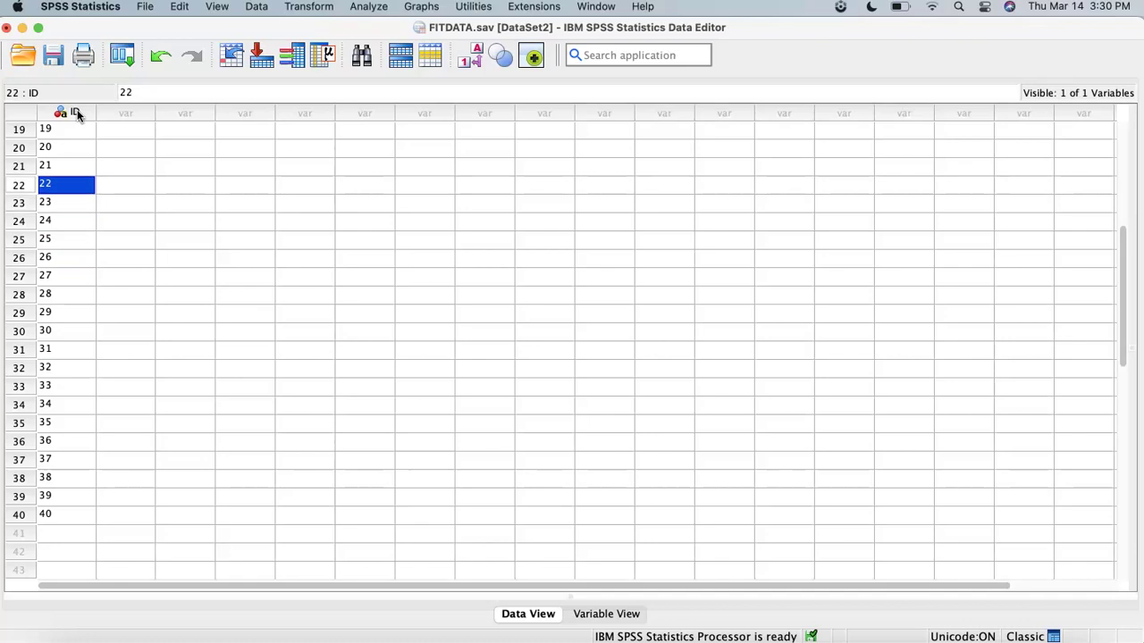
key("Up")
key("Up")
key("Up")
key("Up")
key("Up")
key("Up")
key("Up")
key("Up")
key("Up")
key("Up")
key("Up")
key("Up")
key("Up")
key("Up")
key("Up")
key("Up")
key("Up")
key("Up")
key("Up")
key("Up")
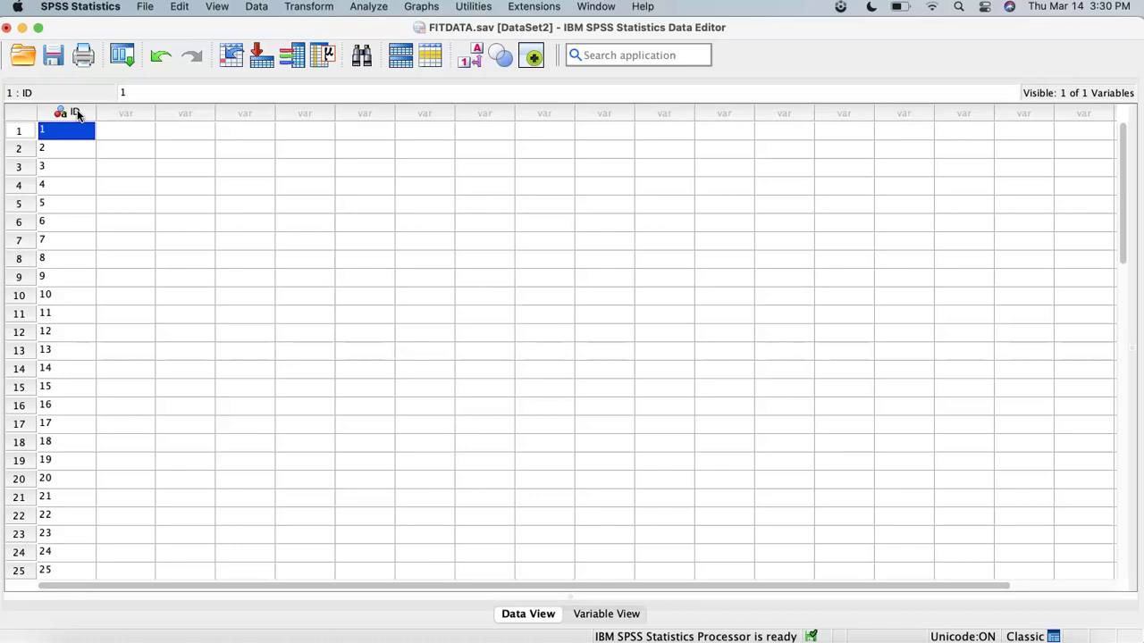
Step: Reset the Compute Variable dialog and name the new target variable AGE
left_click(308, 6)
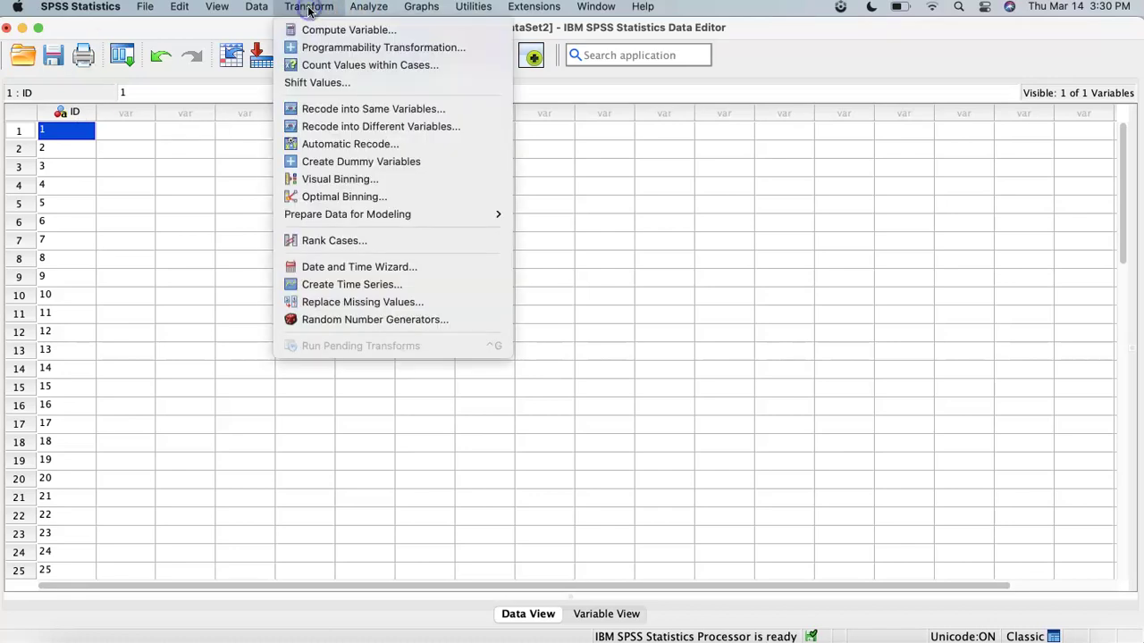
left_click(316, 32)
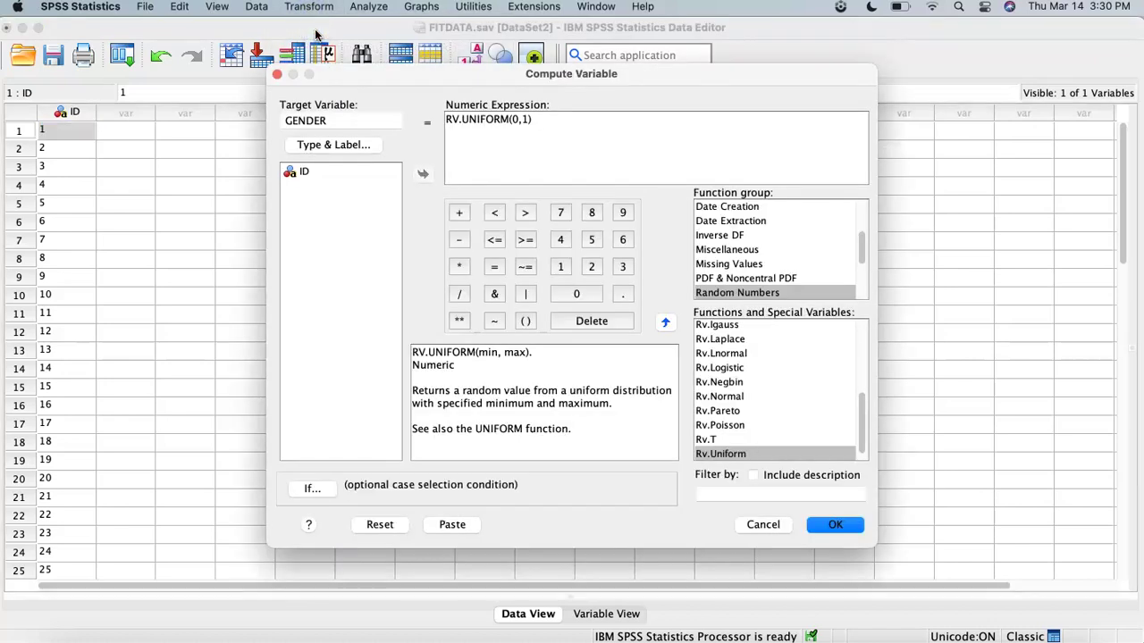
key("BackSpace")
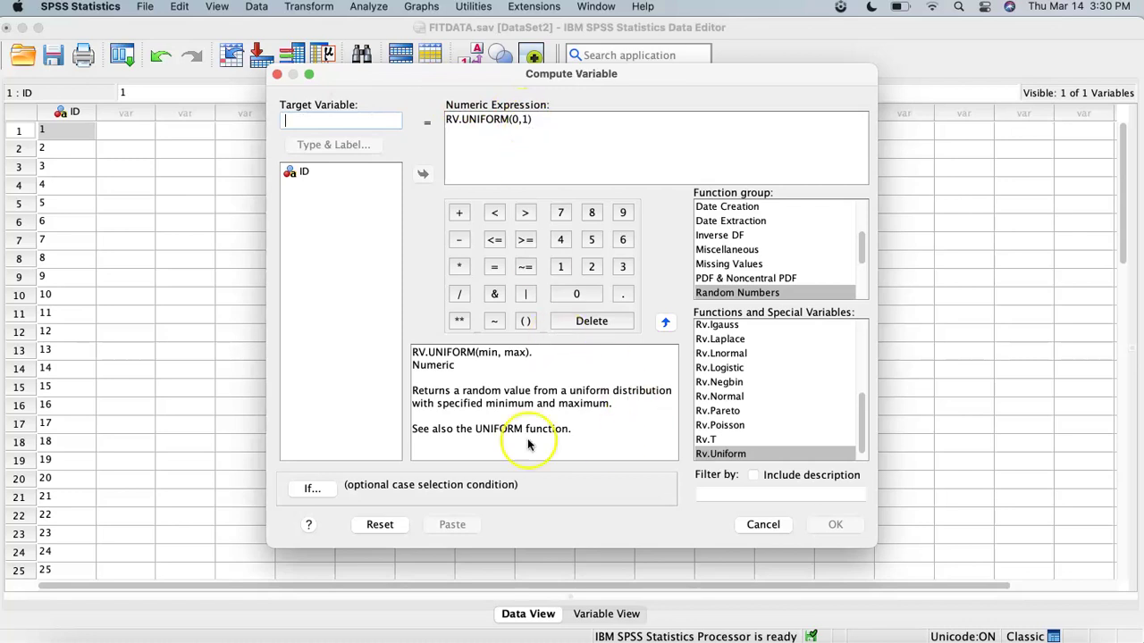
left_click(380, 525)
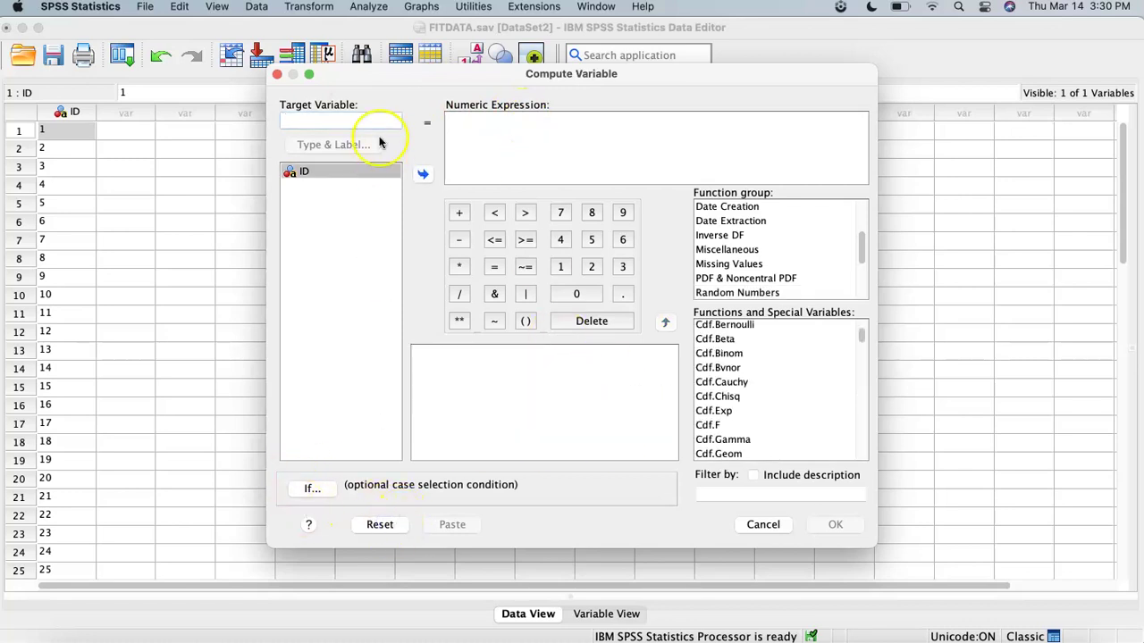
left_click(353, 121)
type("AGE")
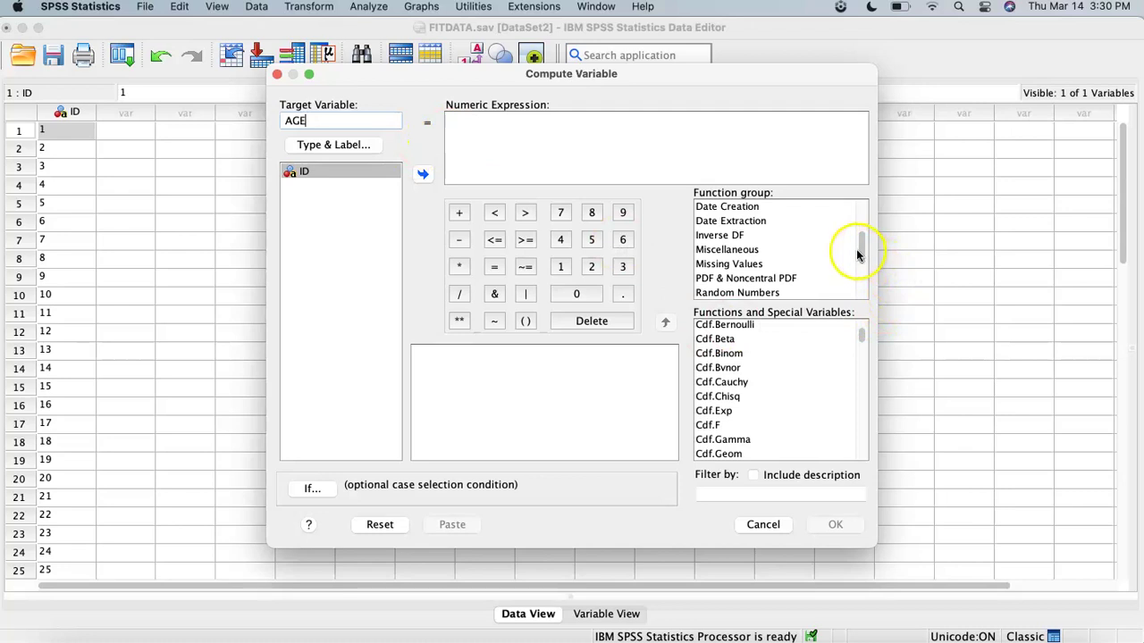
Step: Insert the Rv.Uniform function from Random Numbers into the expression
left_click_drag(861, 248, 861, 260)
left_click(758, 244)
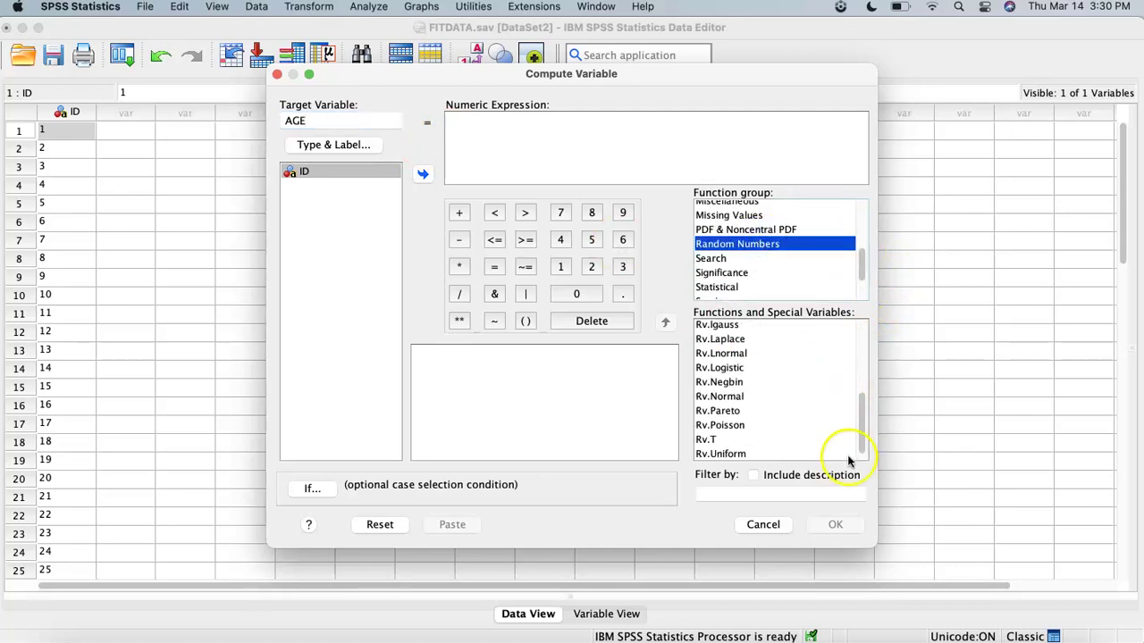
left_click(742, 454)
left_click(723, 454)
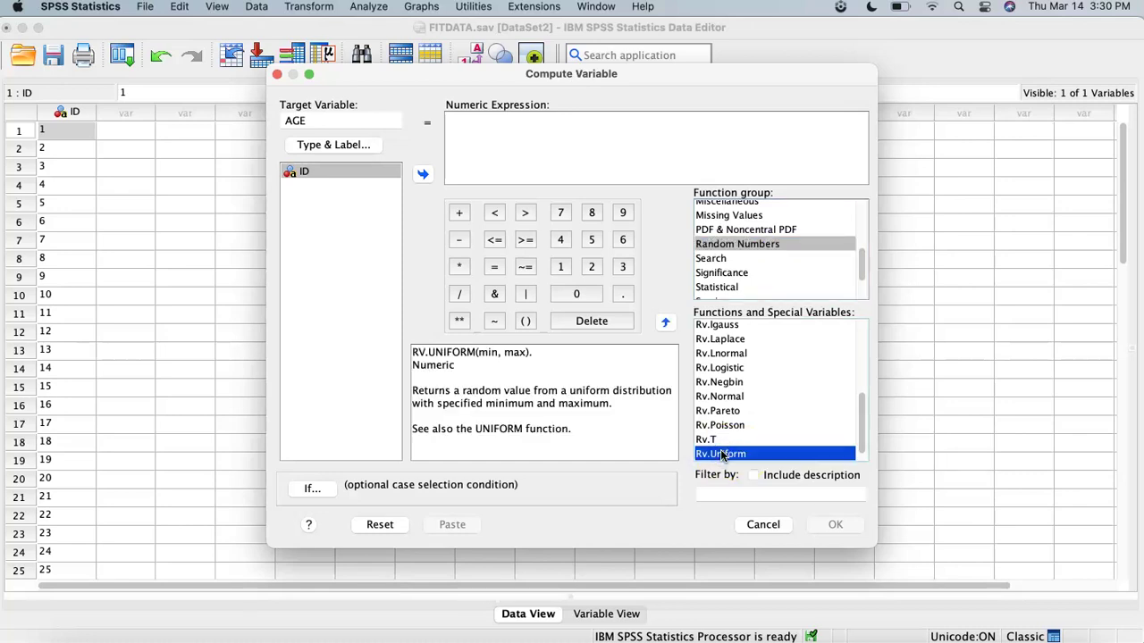
left_click(664, 324)
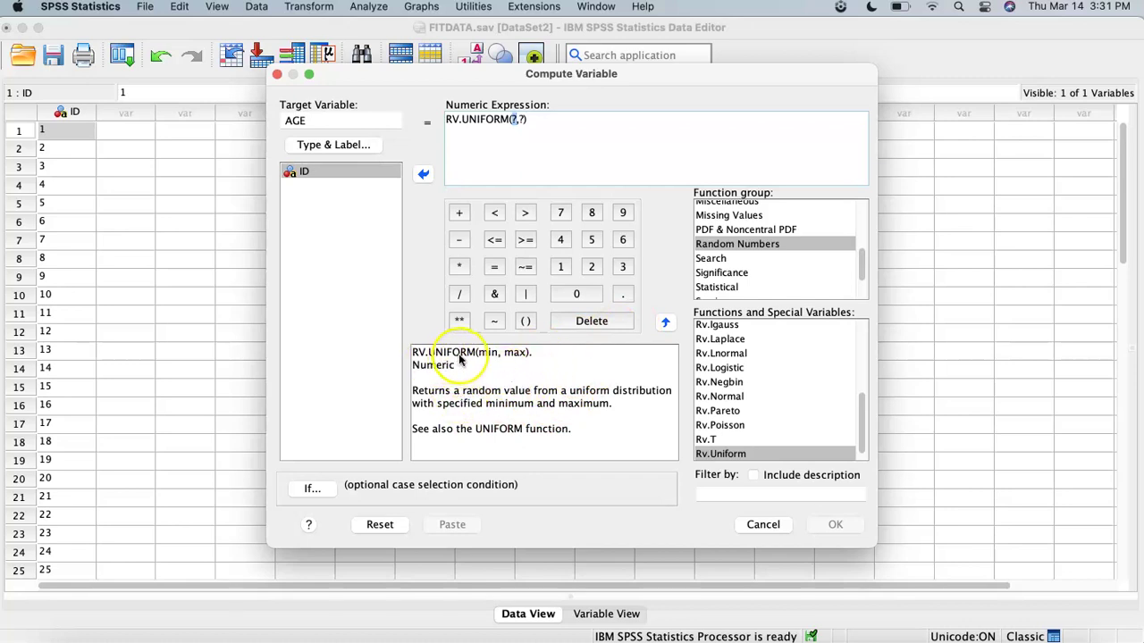
Step: Fill in the bounds as RV.UNIFORM(18,65) and compute AGE
left_click(515, 119)
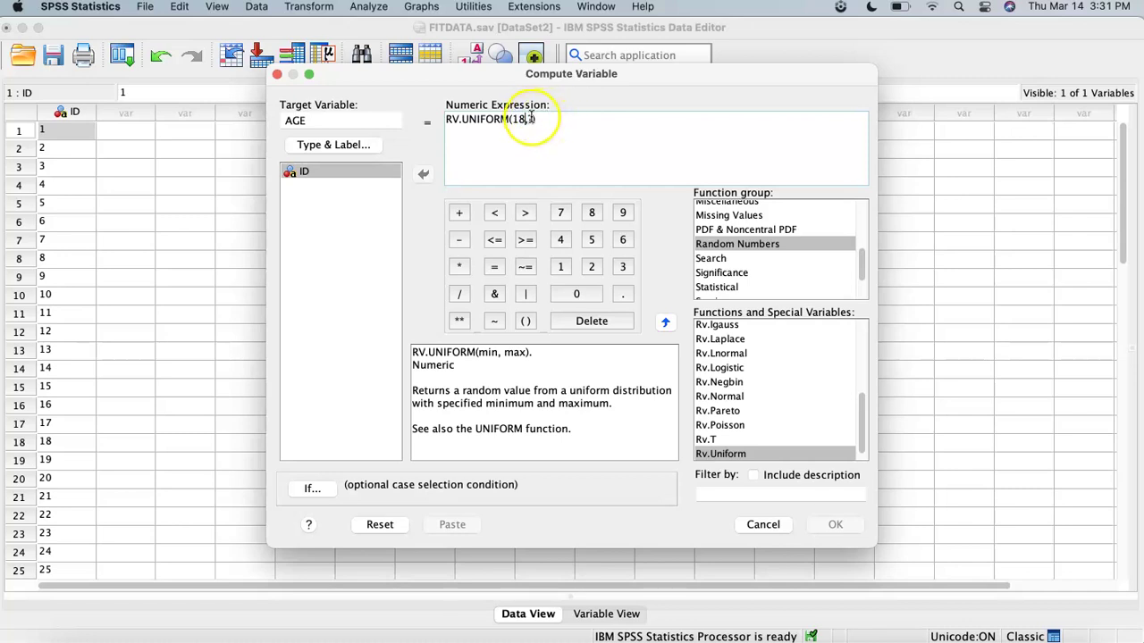
left_click(534, 119)
left_click(534, 119)
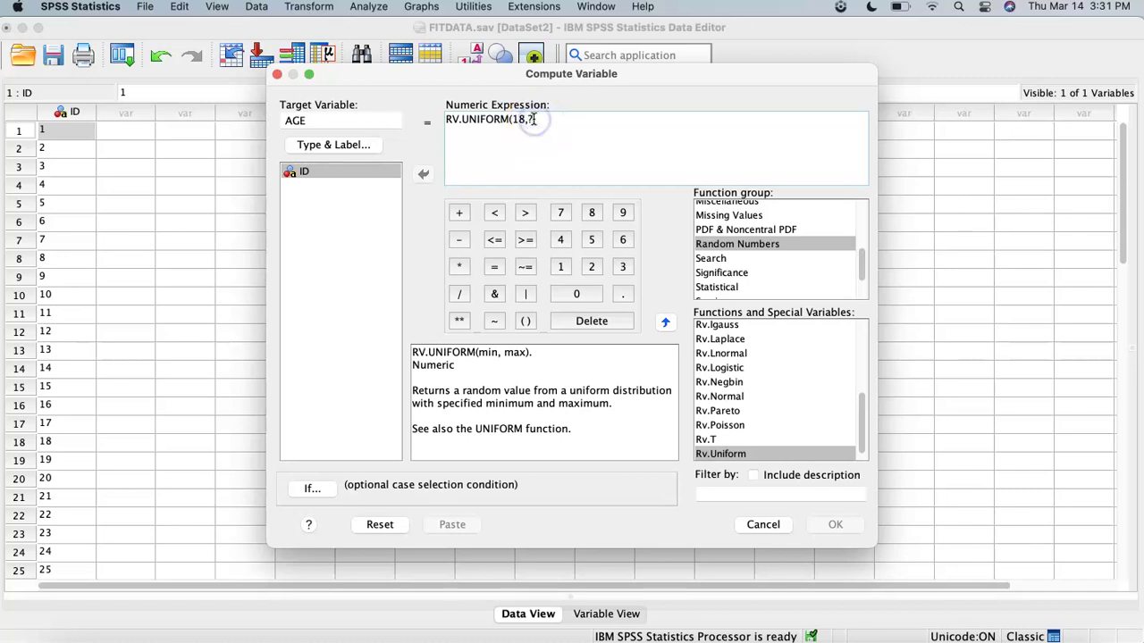
key("BackSpace")
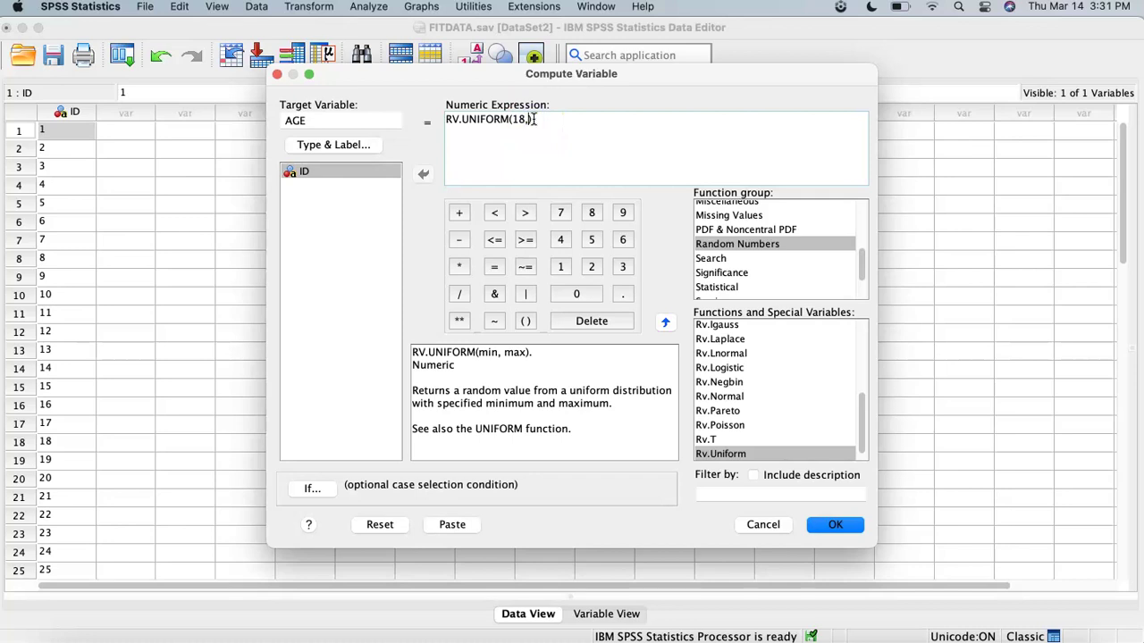
type("65")
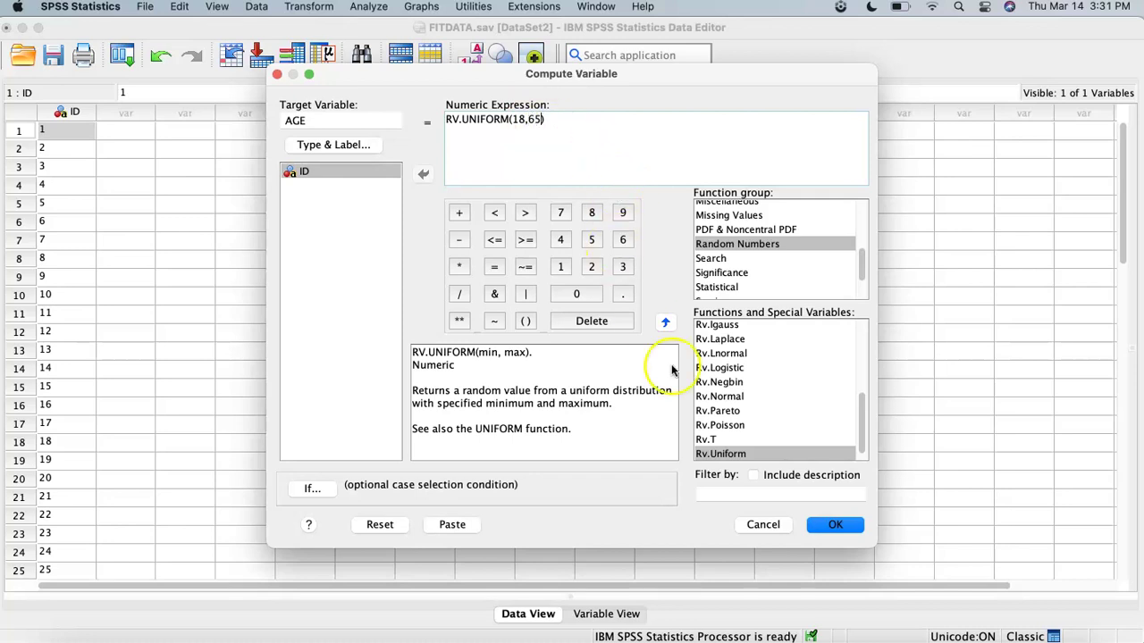
left_click(835, 527)
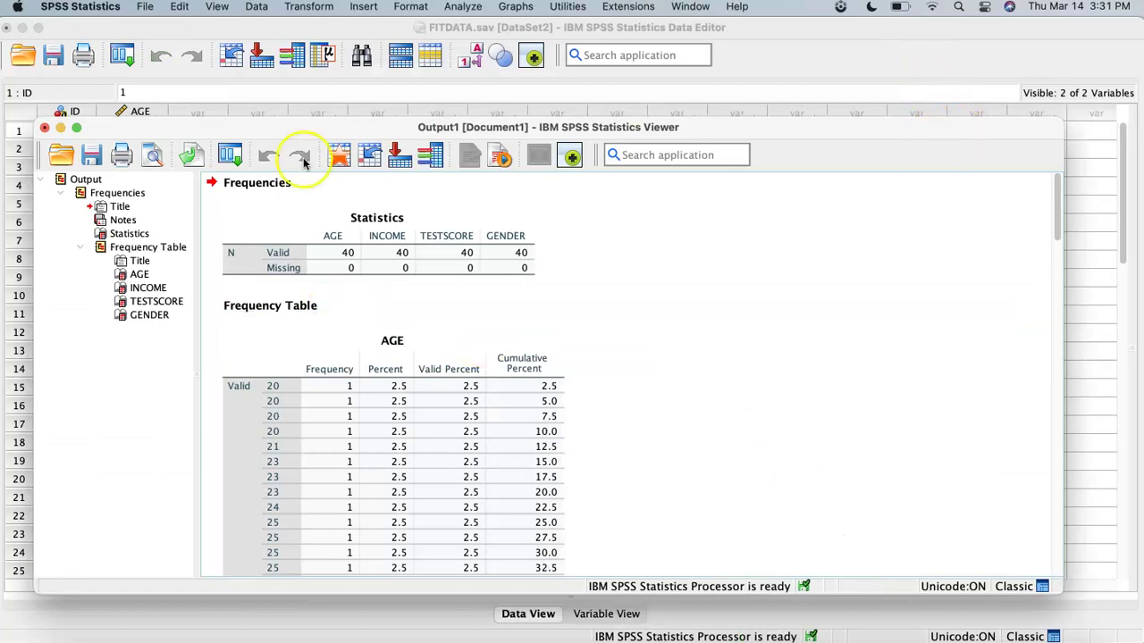
Step: Discard the Output Viewer without saving, then set AGE's decimals to 0 in Variable View
left_click(47, 129)
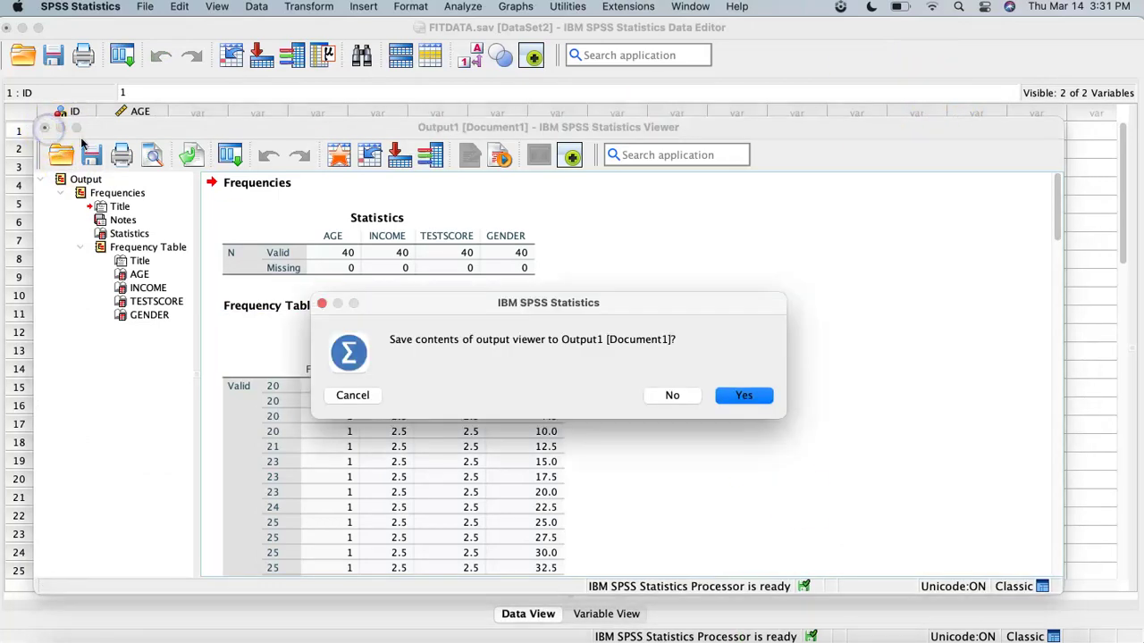
left_click(686, 400)
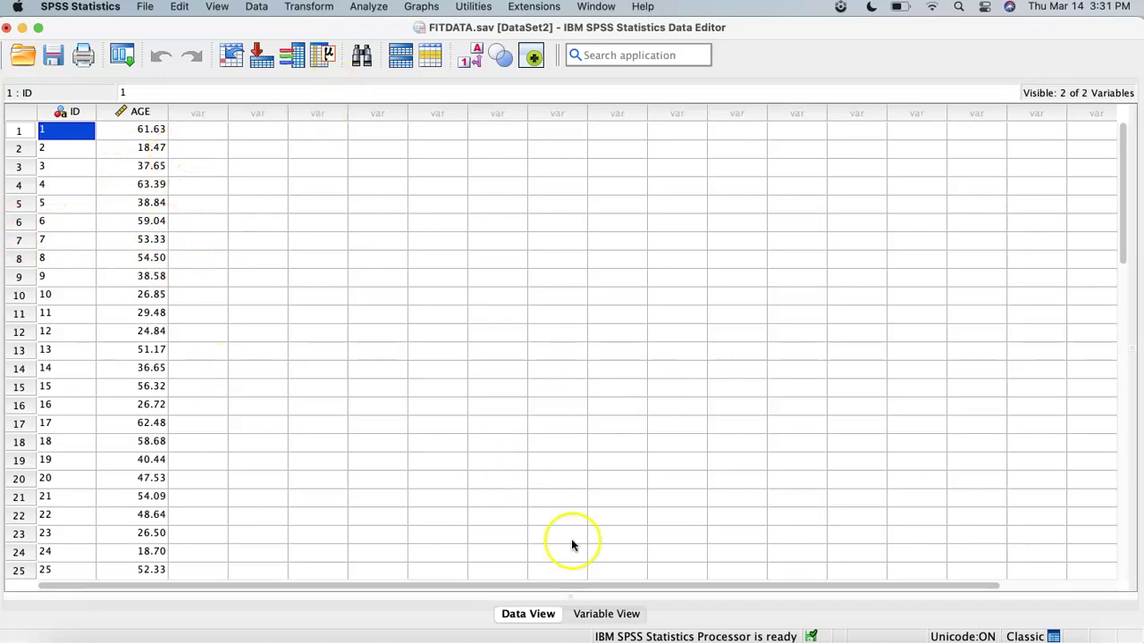
left_click(604, 614)
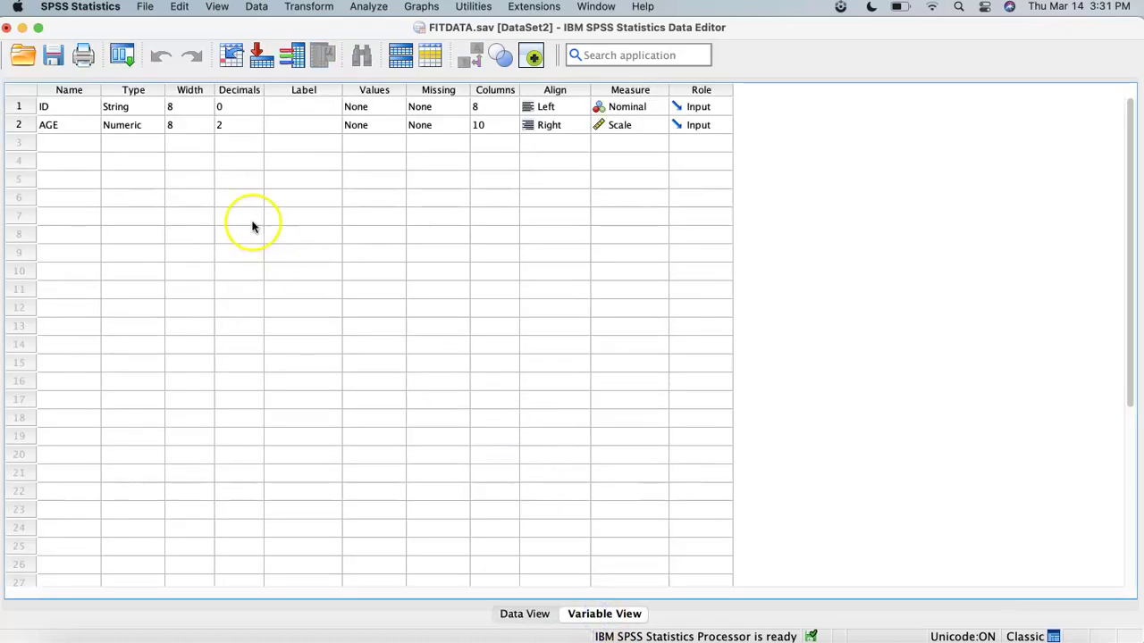
left_click(238, 125)
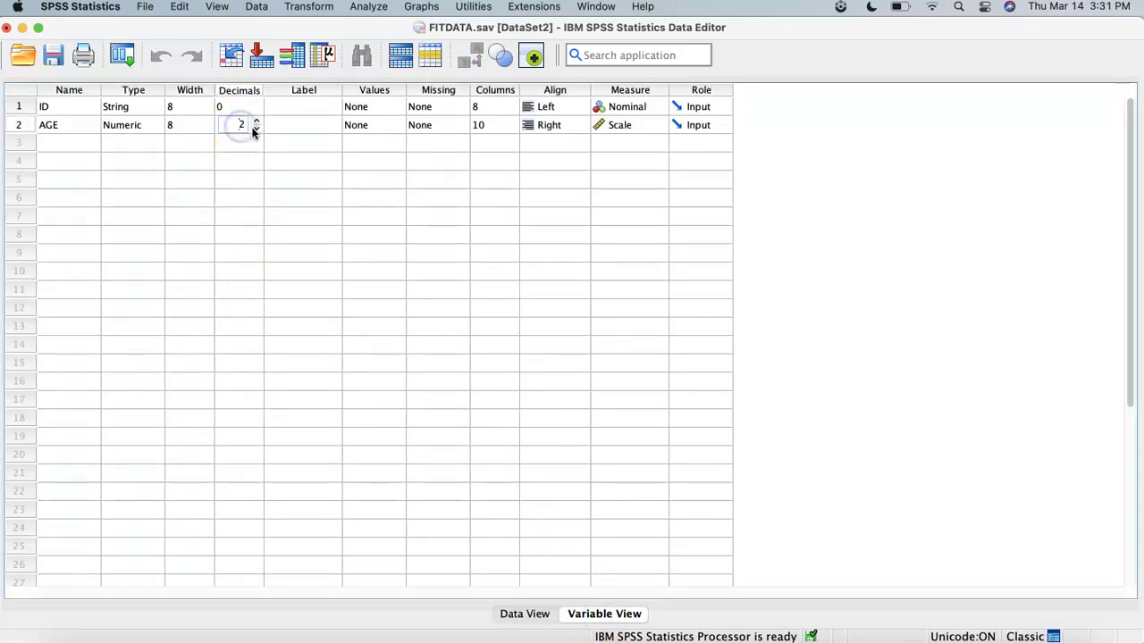
left_click(255, 129)
left_click(256, 128)
left_click(522, 615)
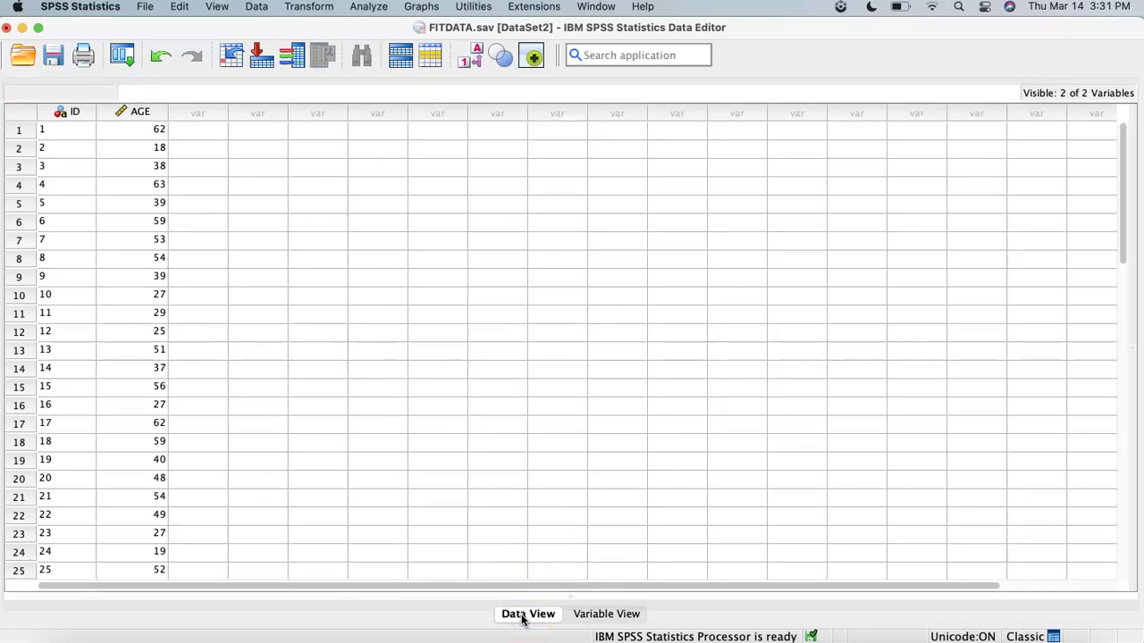
Step: Compute a new variable INCOME as RV.UNIFORM(1000,200000)
left_click(312, 9)
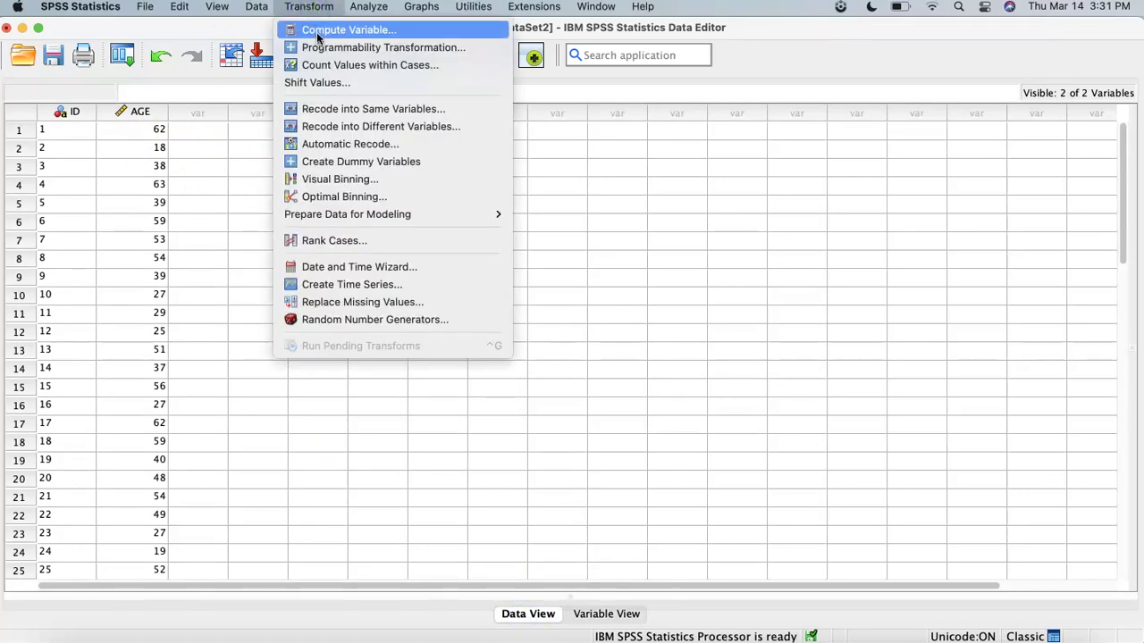
left_click(318, 30)
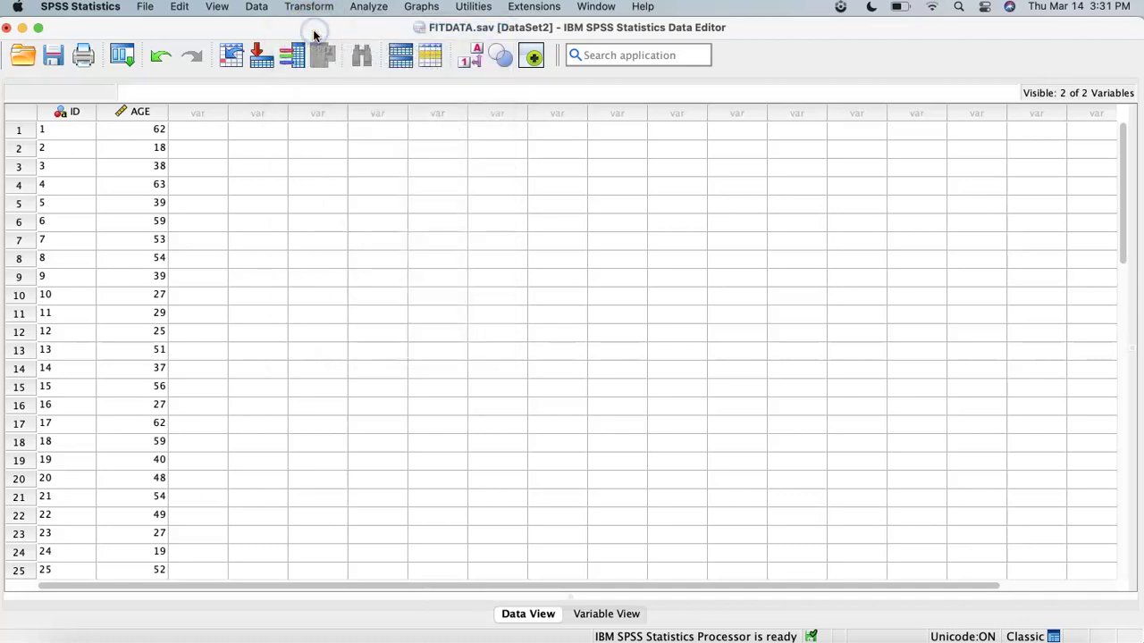
key("BackSpace")
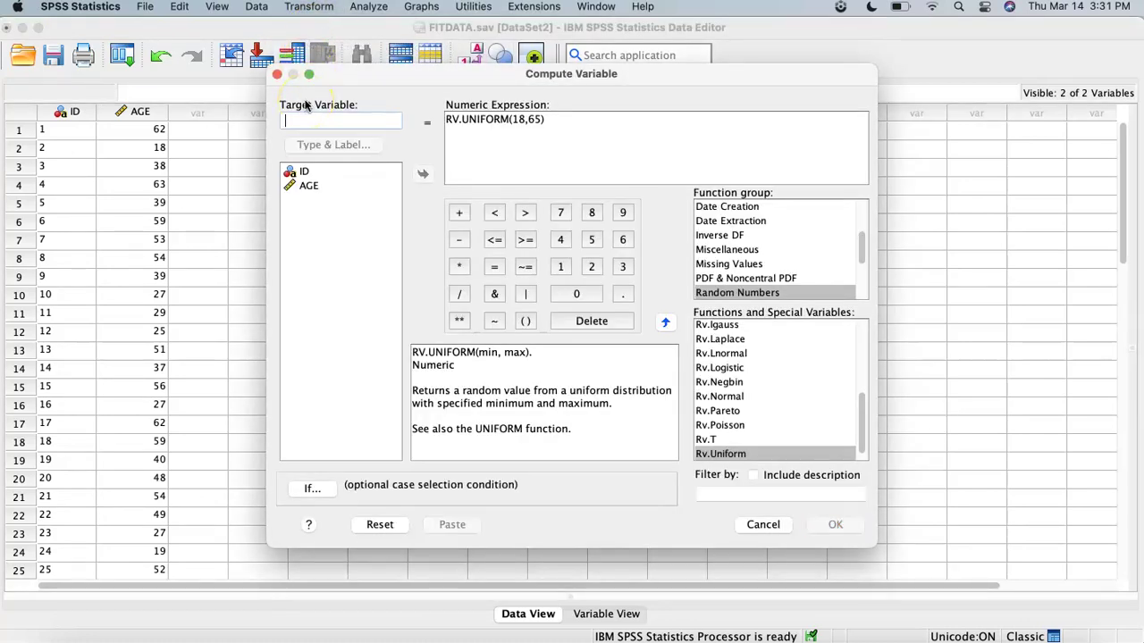
type("INCOME")
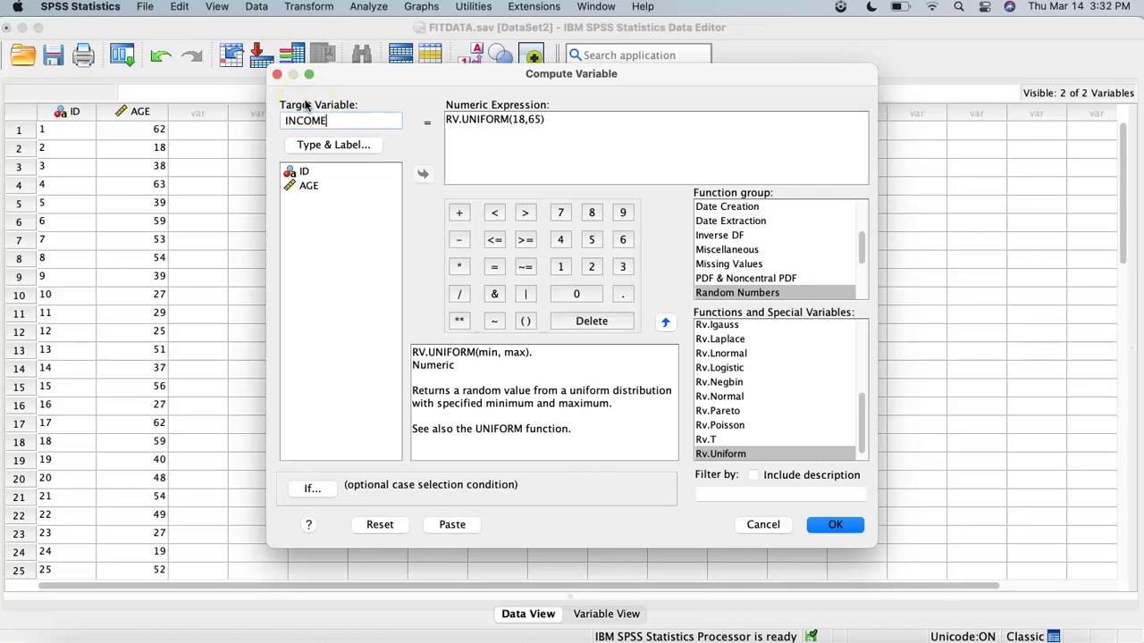
left_click(525, 123)
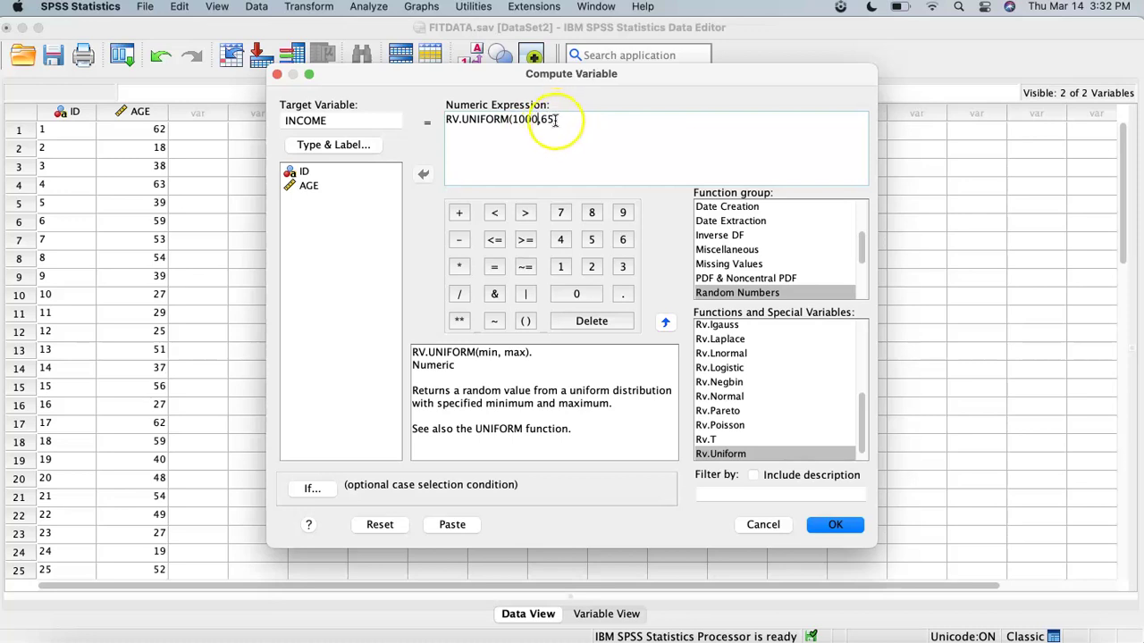
left_click(555, 119)
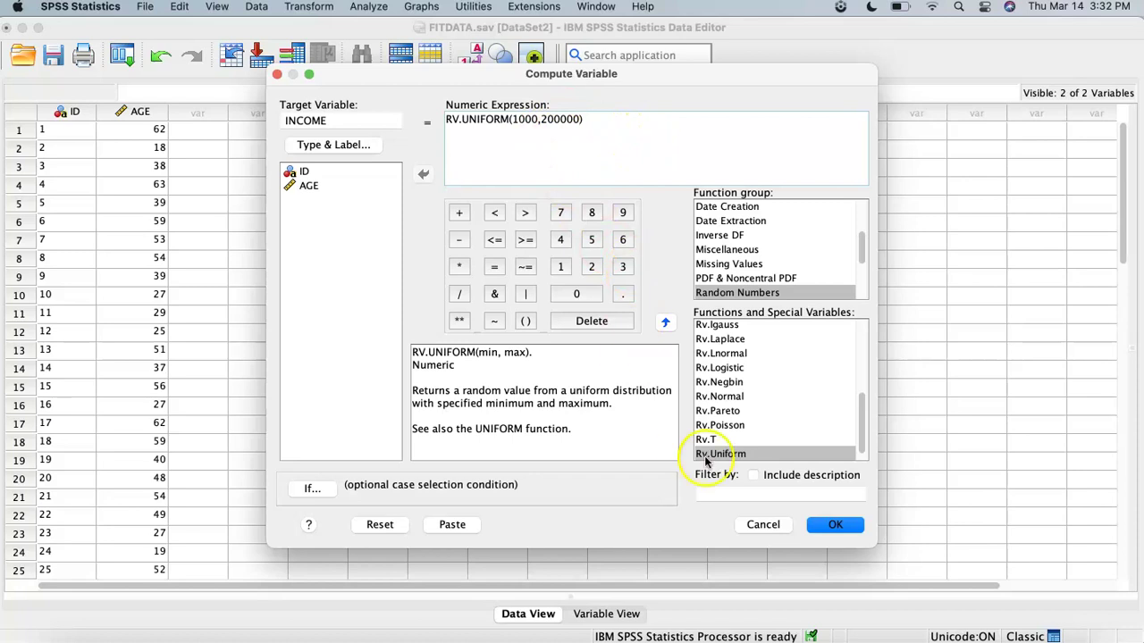
left_click(835, 527)
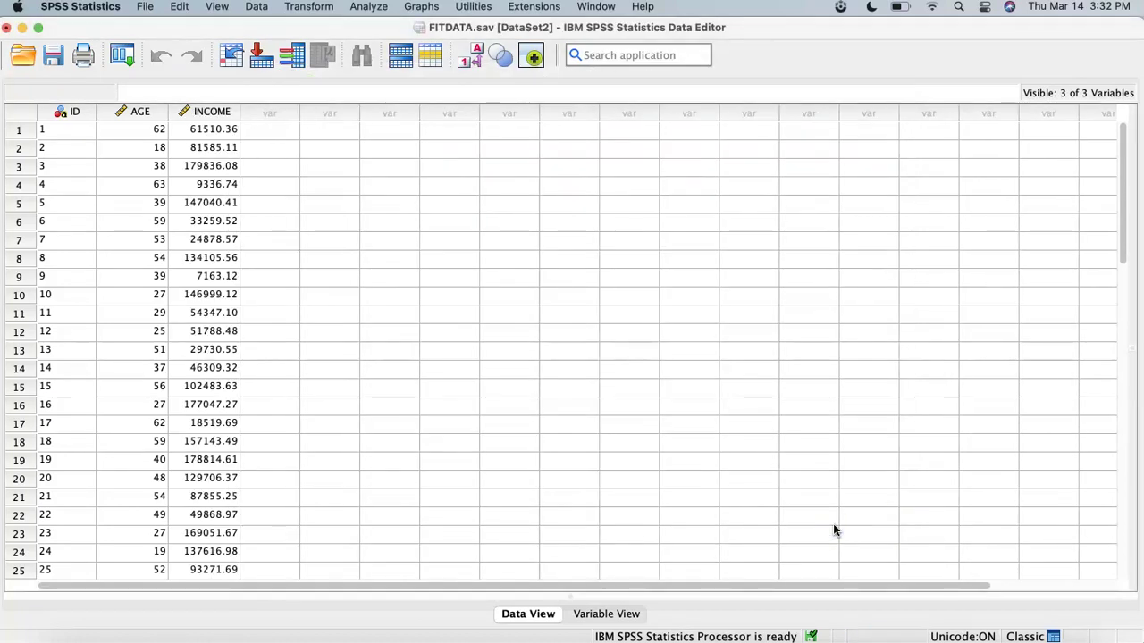
Step: Set INCOME's decimals to 0 in Variable View and return to Data View
left_click(610, 614)
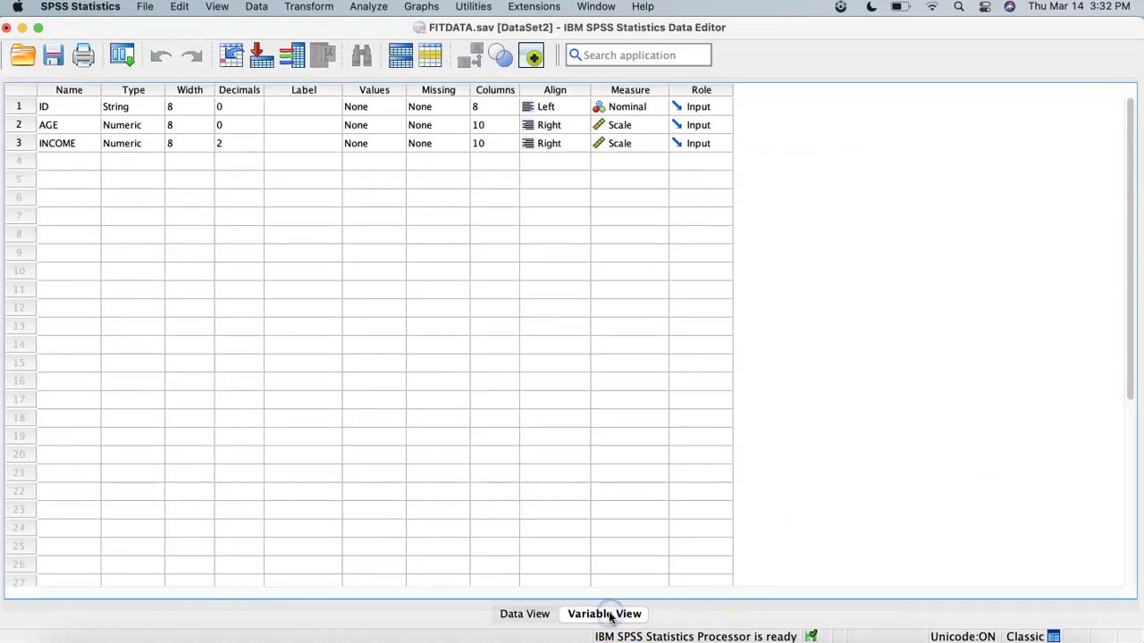
left_click(247, 142)
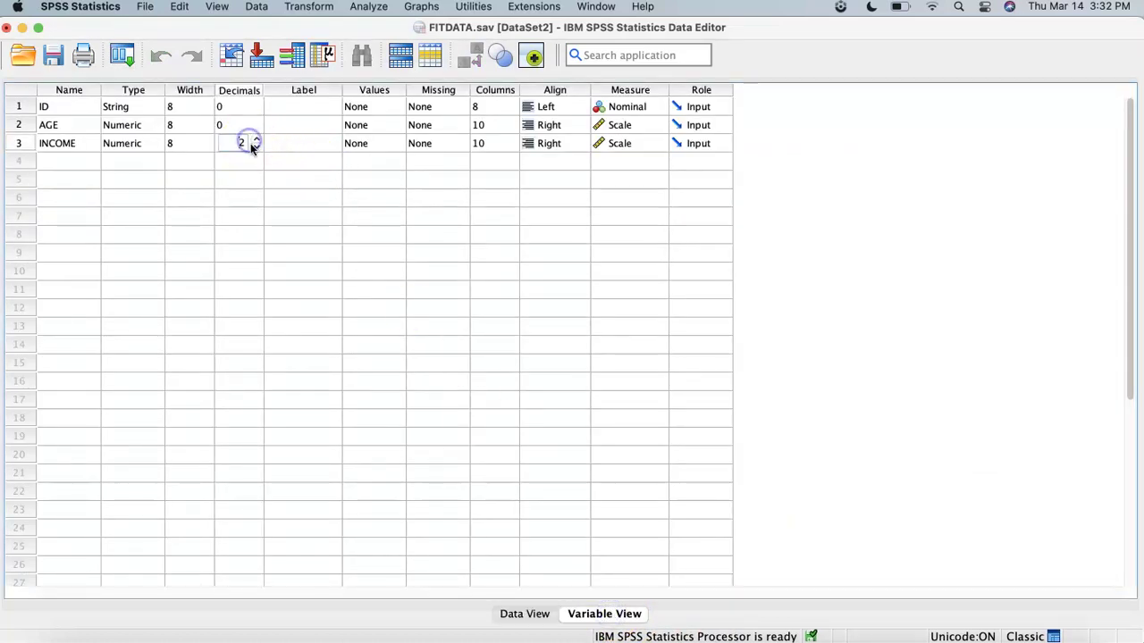
left_click(254, 146)
left_click(515, 616)
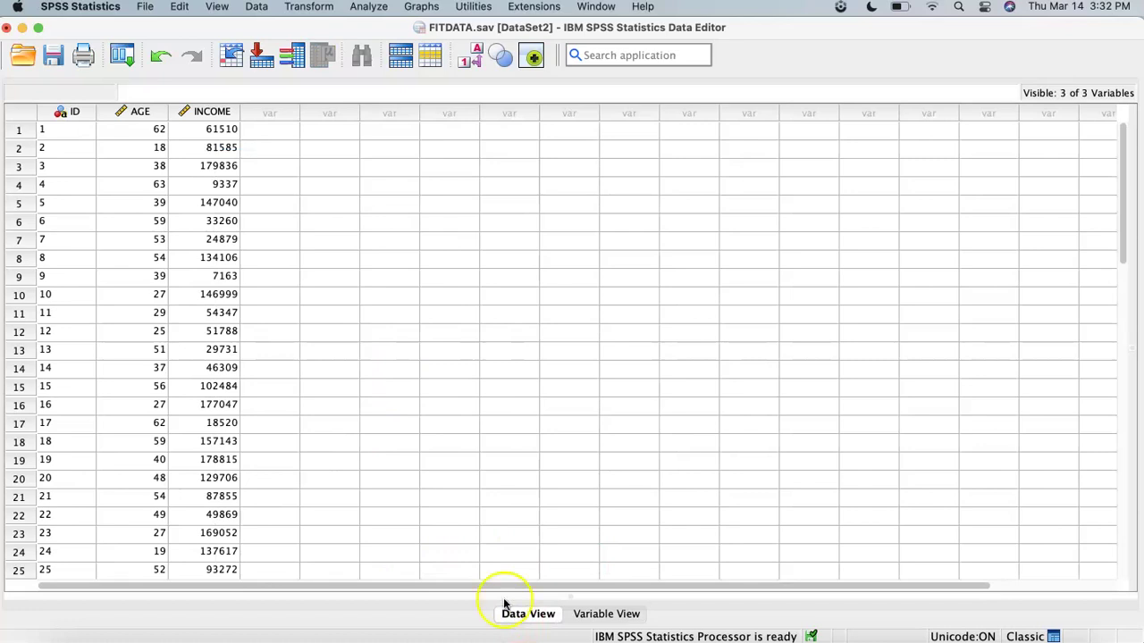
Step: Name the new computed variable TESTSCORE and delete the previous uniform expression
left_click(274, 111)
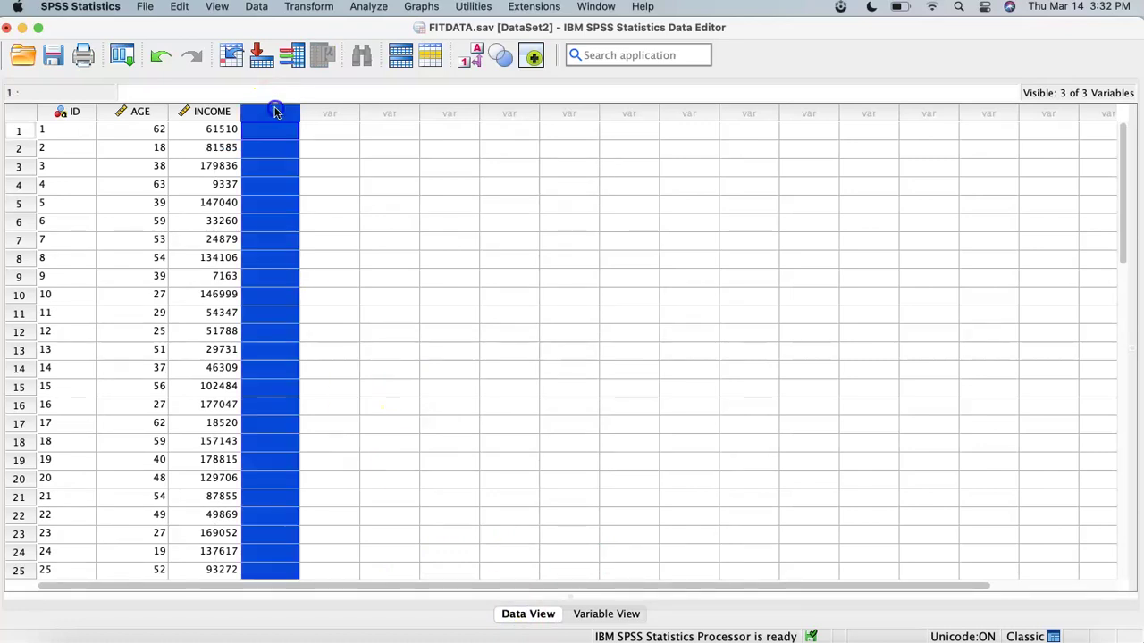
left_click(309, 7)
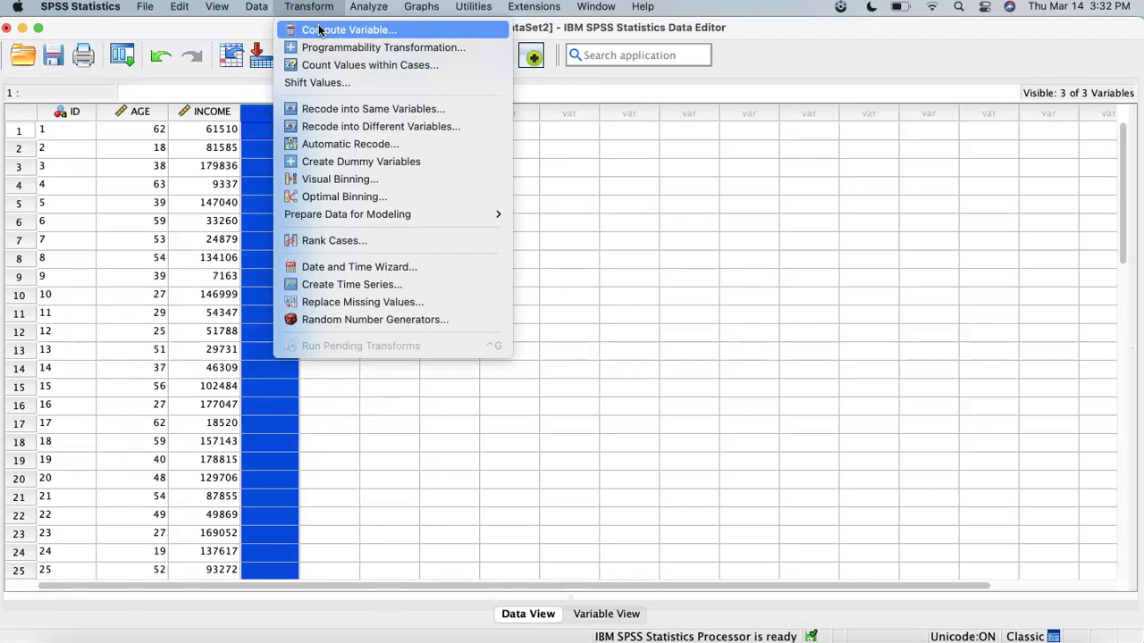
left_click(319, 30)
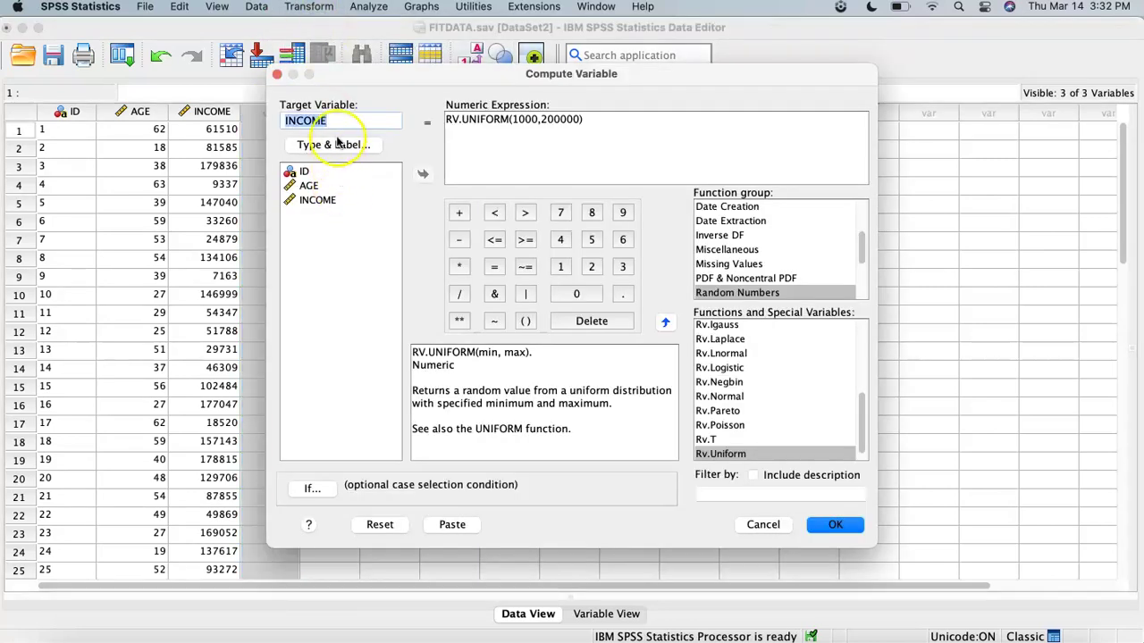
key("BackSpace")
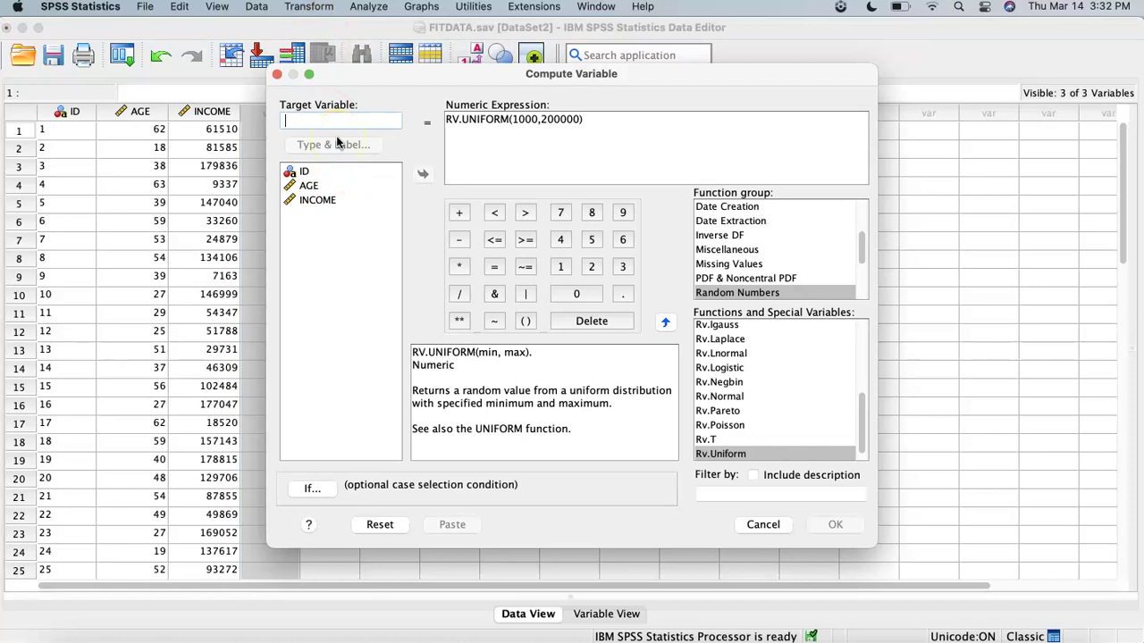
type("TE")
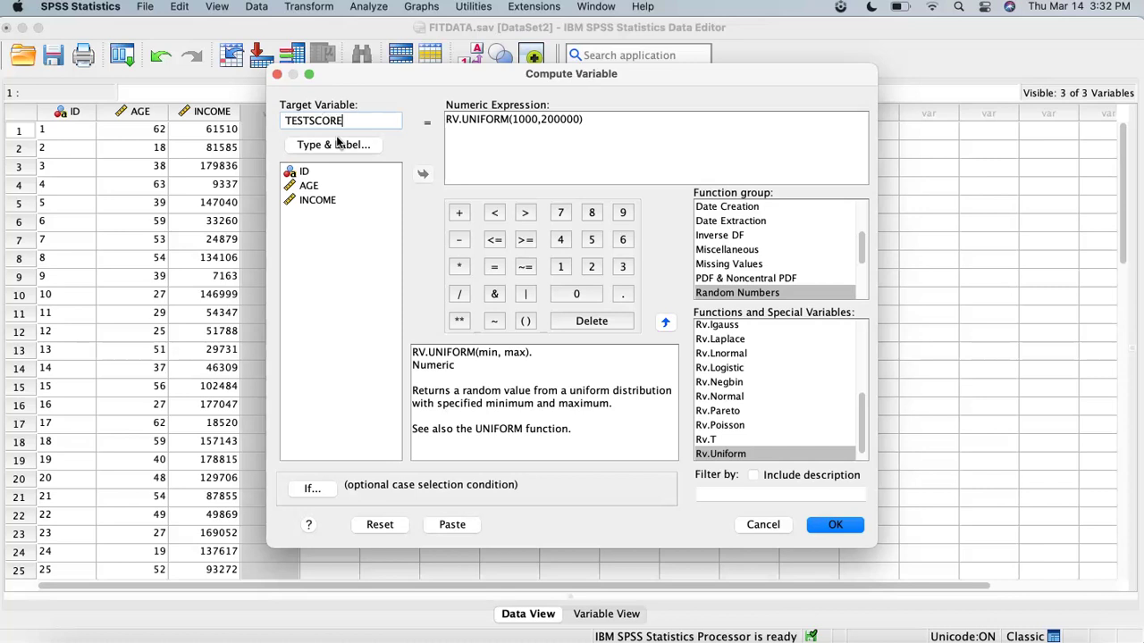
type("STSCORE")
left_click_drag(585, 120, 425, 124)
key("BackSpace")
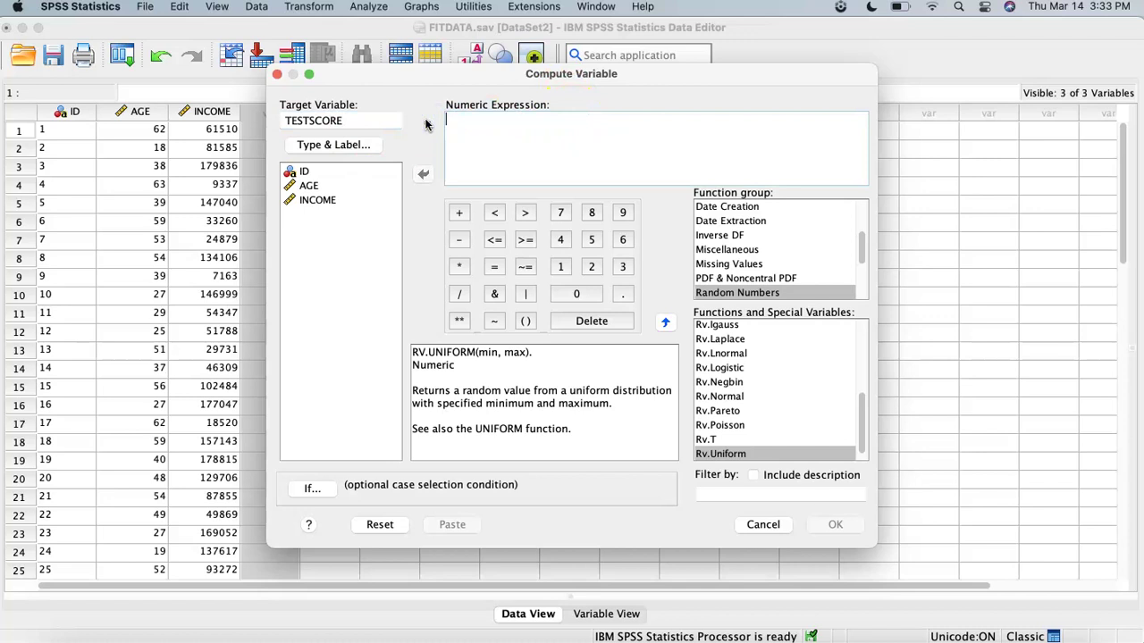
Step: Set the expression to RV.NORMAL(70,15) and compute TESTSCORE
left_click(725, 399)
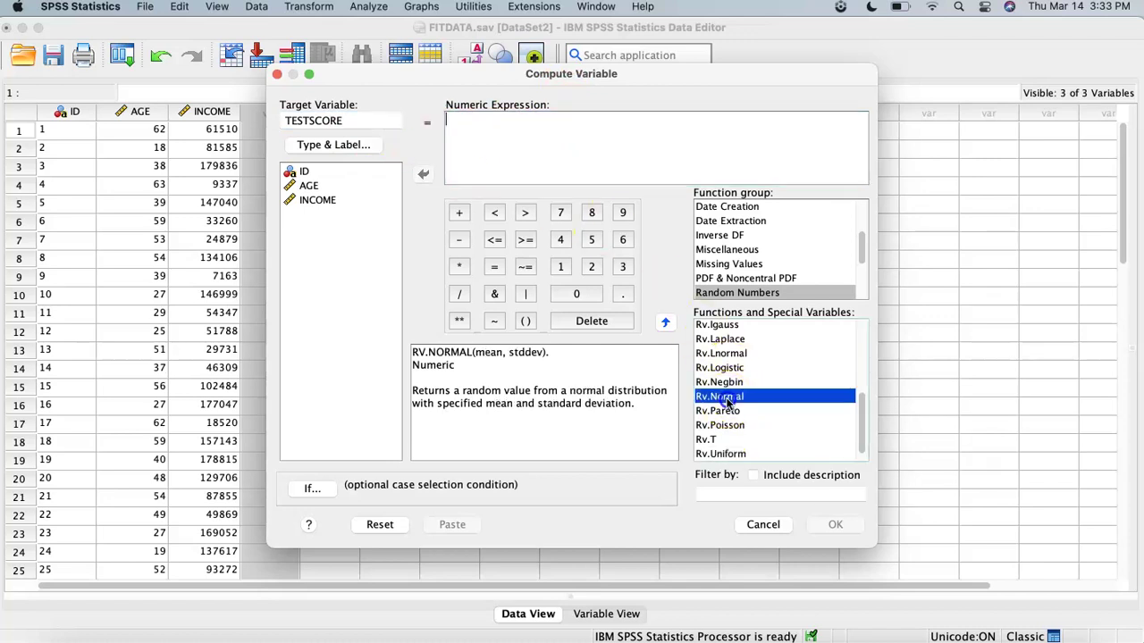
left_click(665, 323)
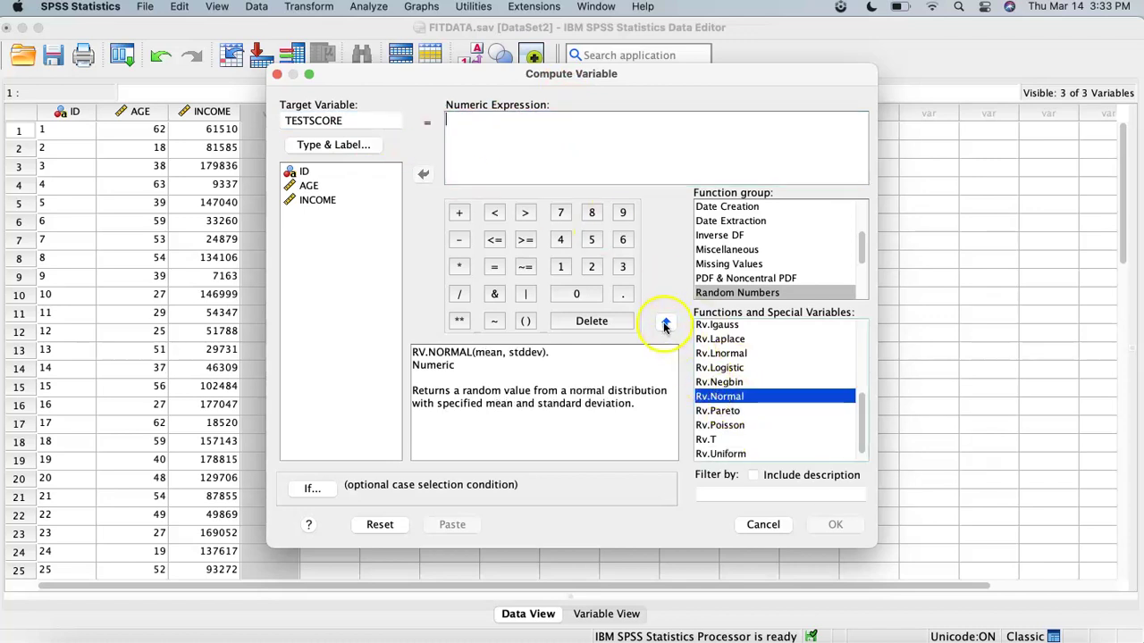
left_click(665, 325)
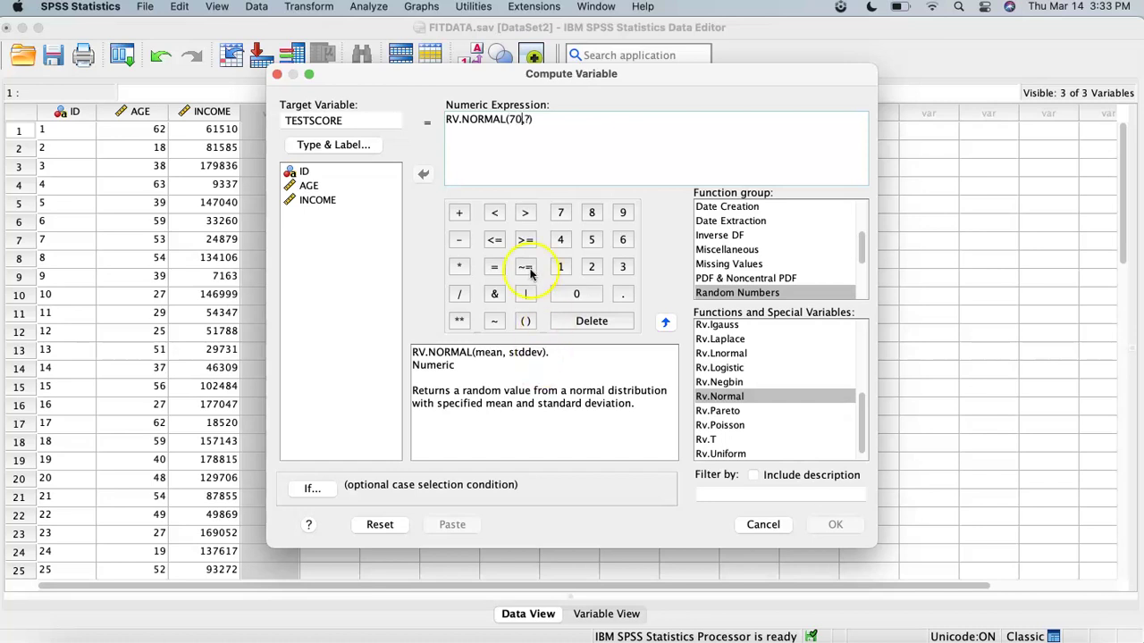
left_click(529, 119)
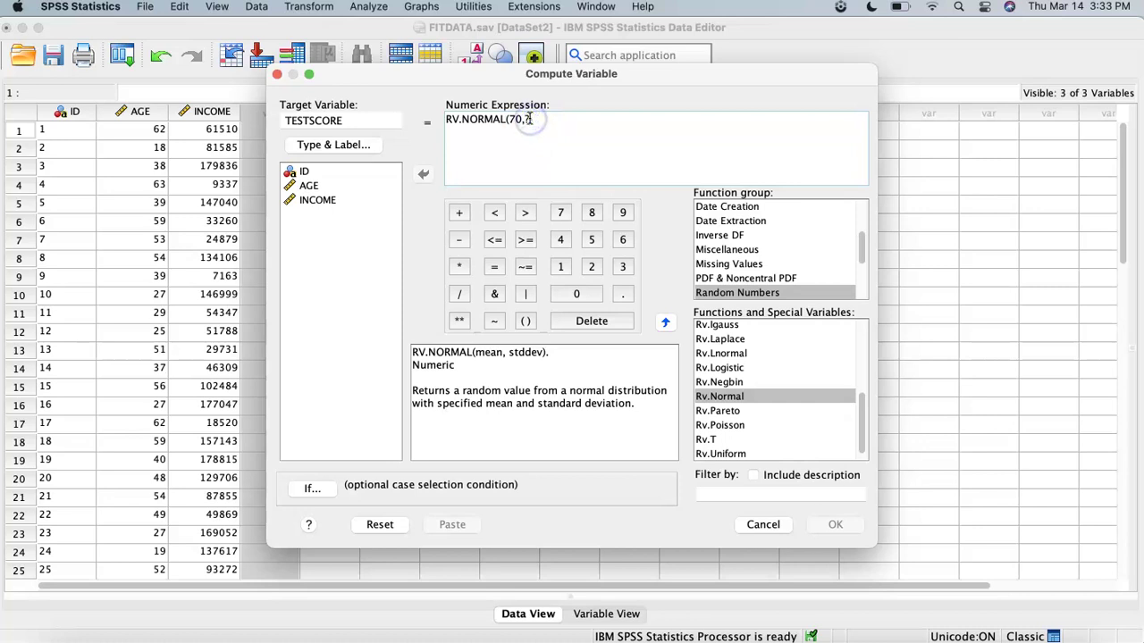
key("BackSpace")
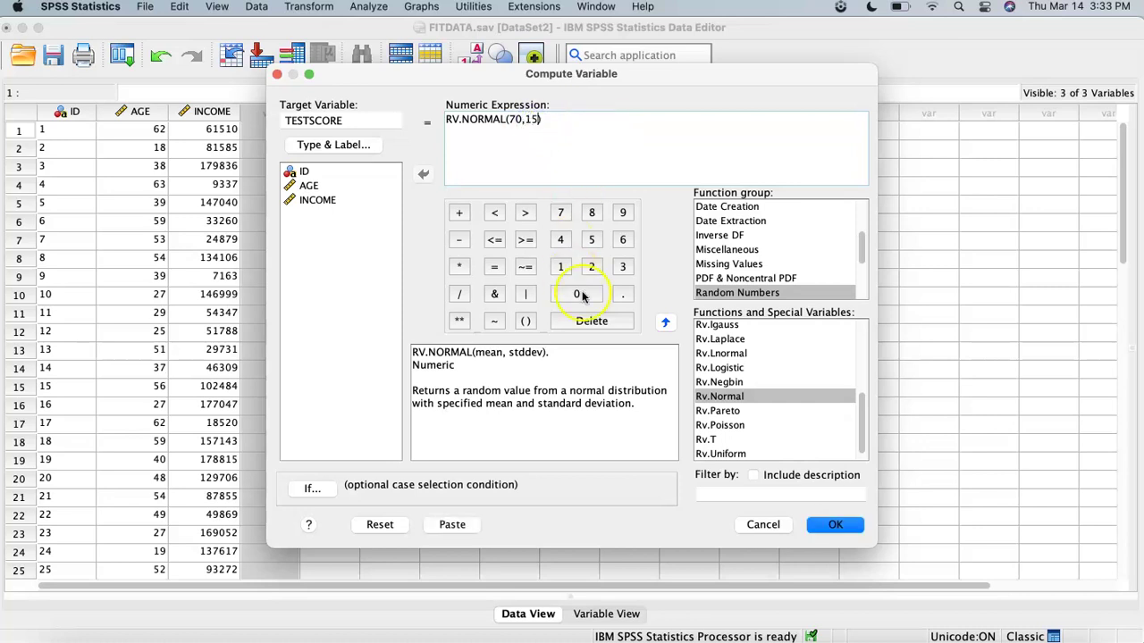
left_click(828, 527)
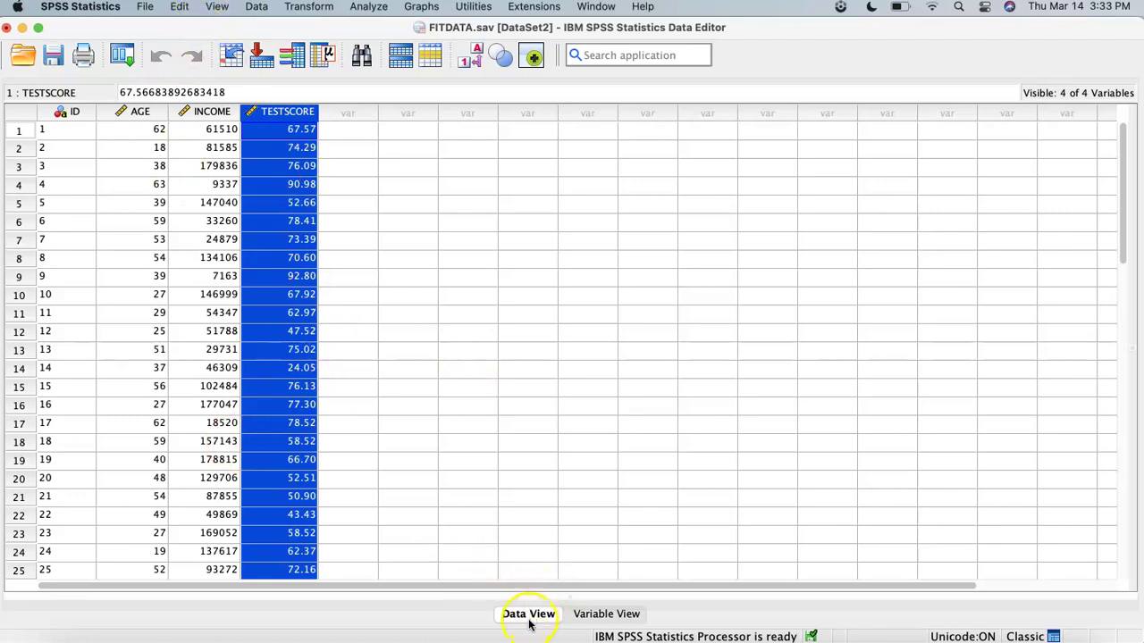
Step: Lower TESTSCORE's decimals from 2 to 0 in Variable View, then return to Data View
left_click(594, 614)
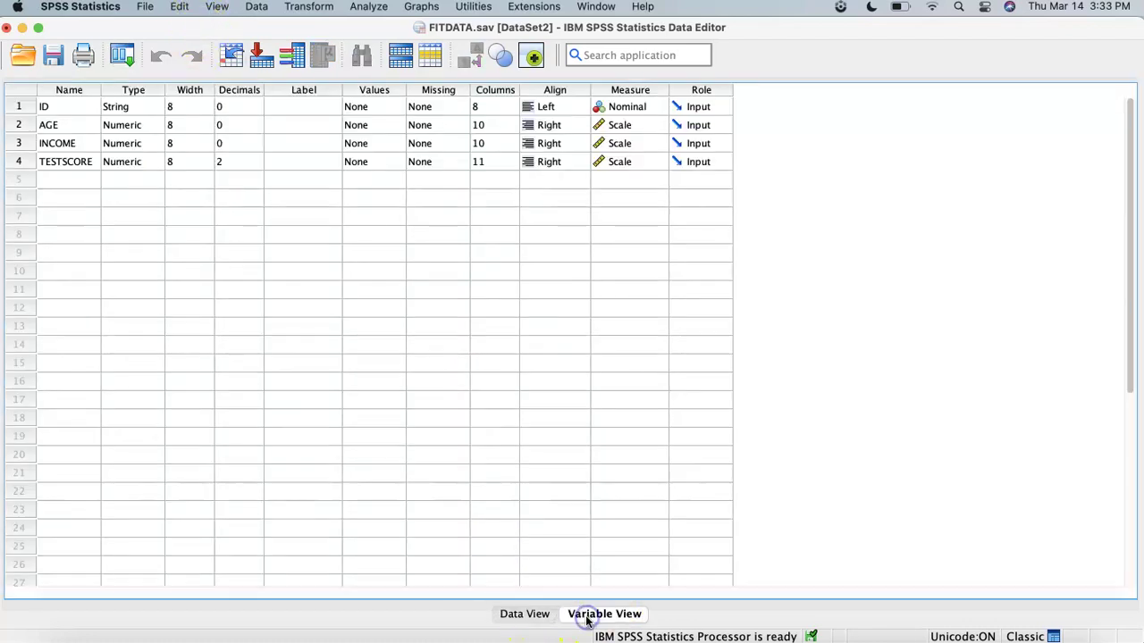
left_click(252, 157)
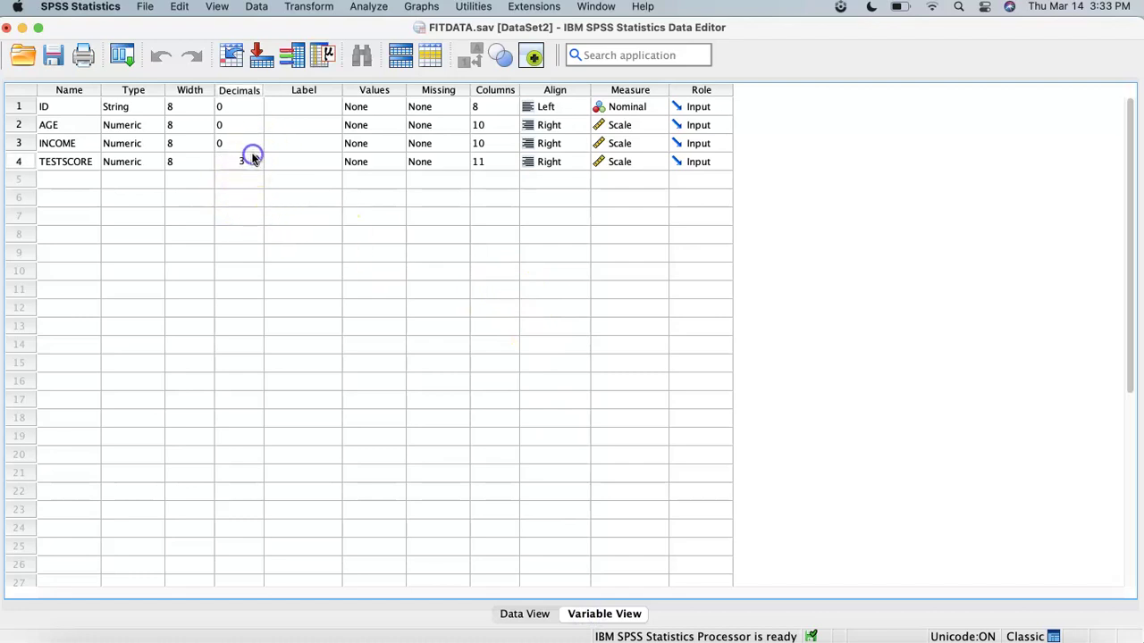
left_click(258, 168)
left_click(258, 167)
left_click(525, 615)
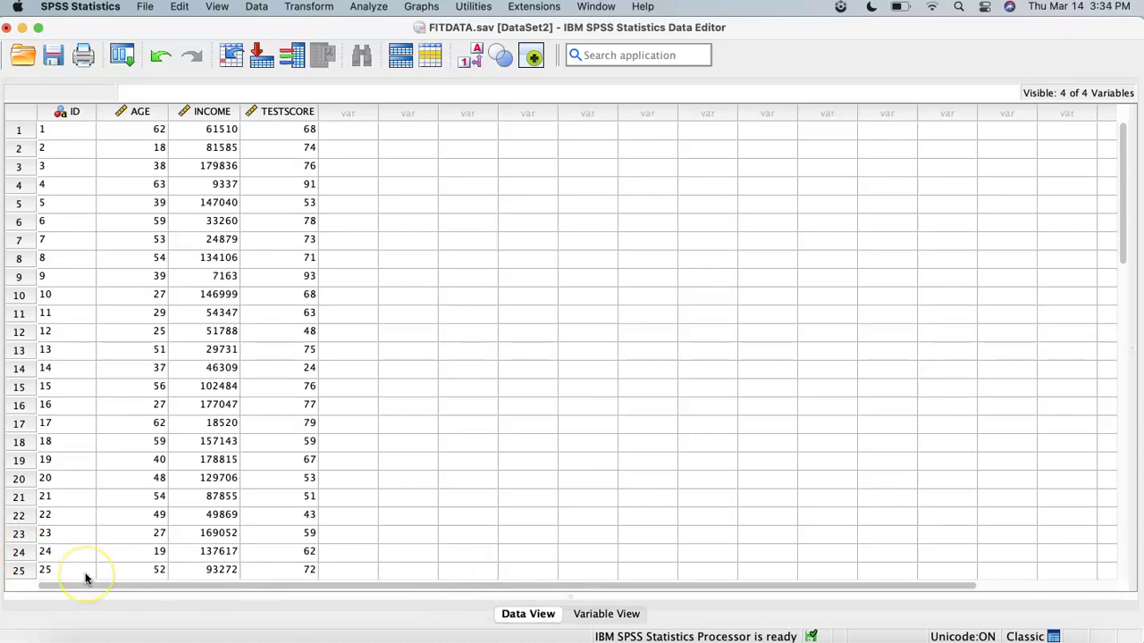
Step: Name the new target variable GENDER and delete the old normal-distribution expression
left_click(309, 7)
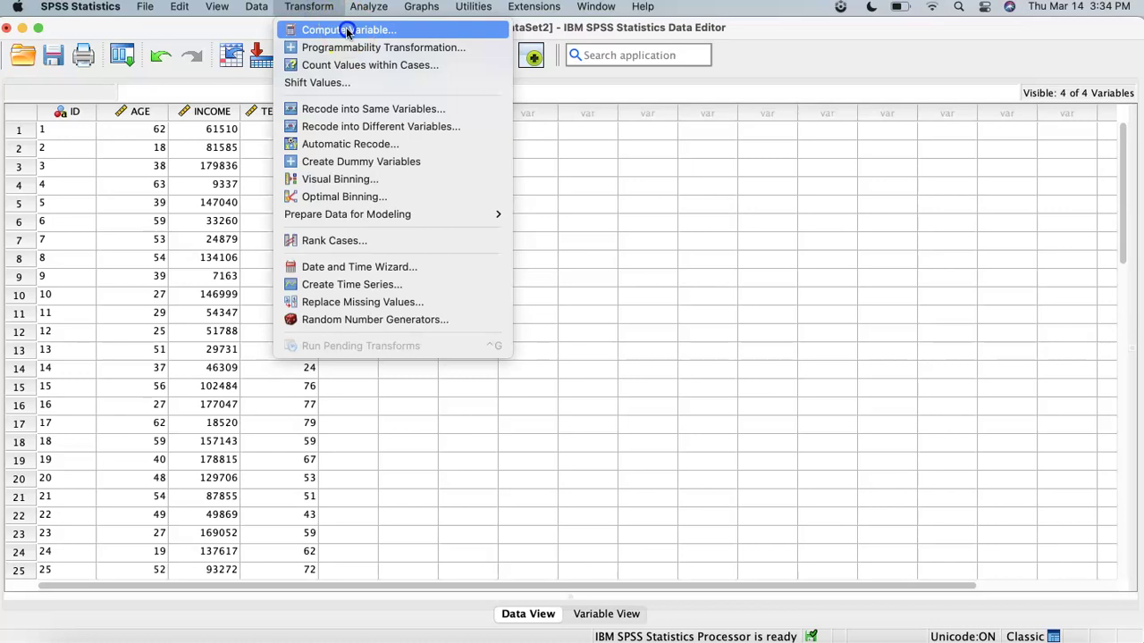
left_click(346, 30)
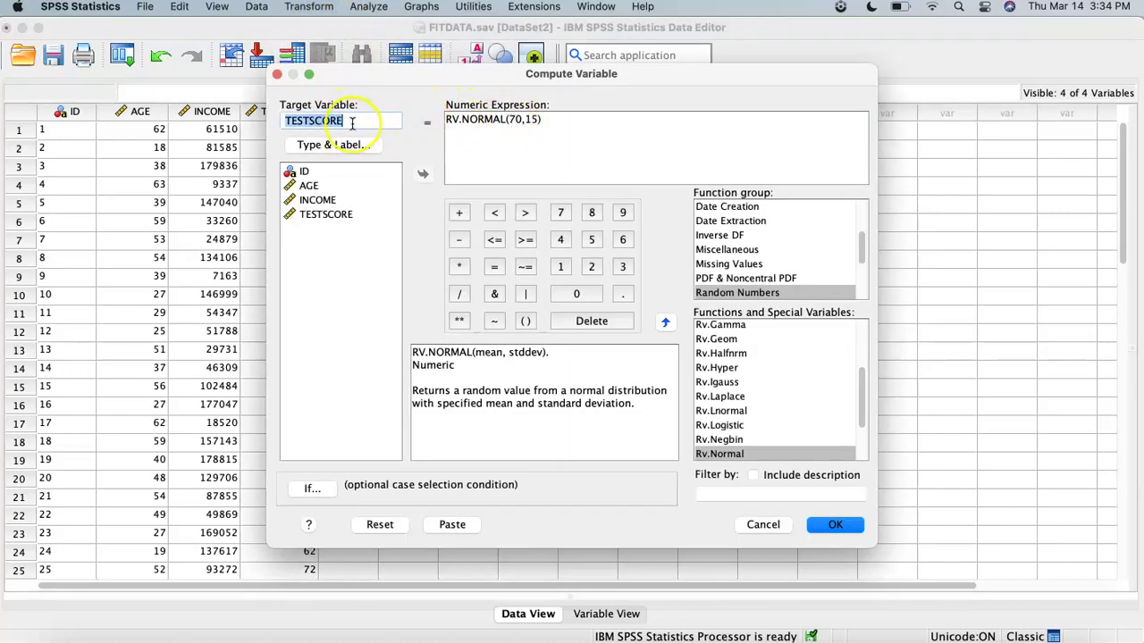
key("BackSpace")
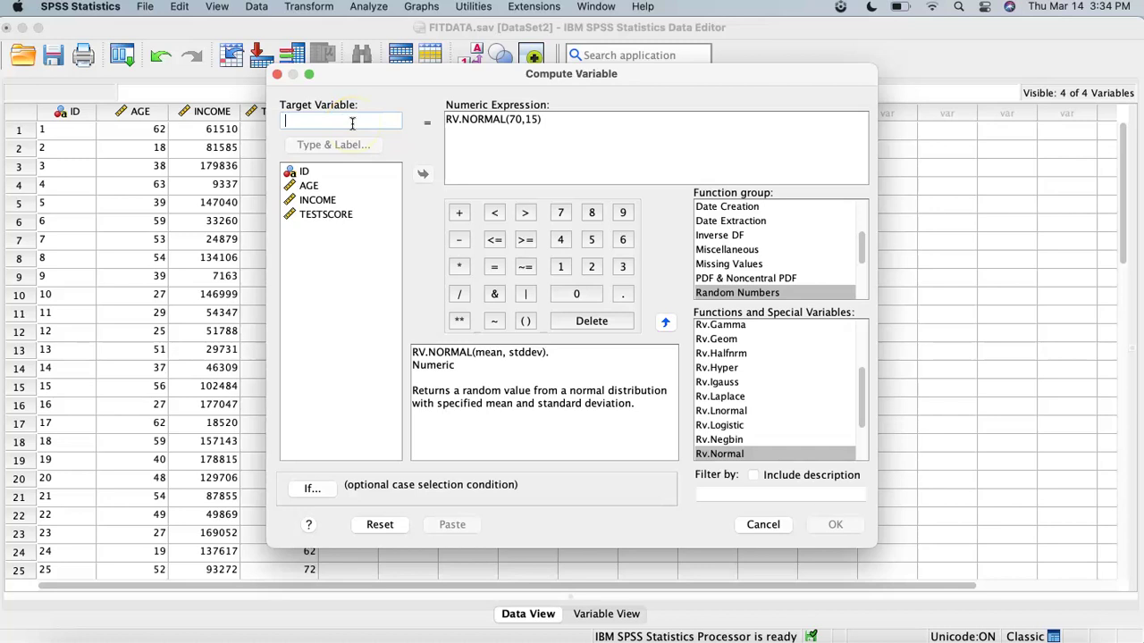
type("GENDER")
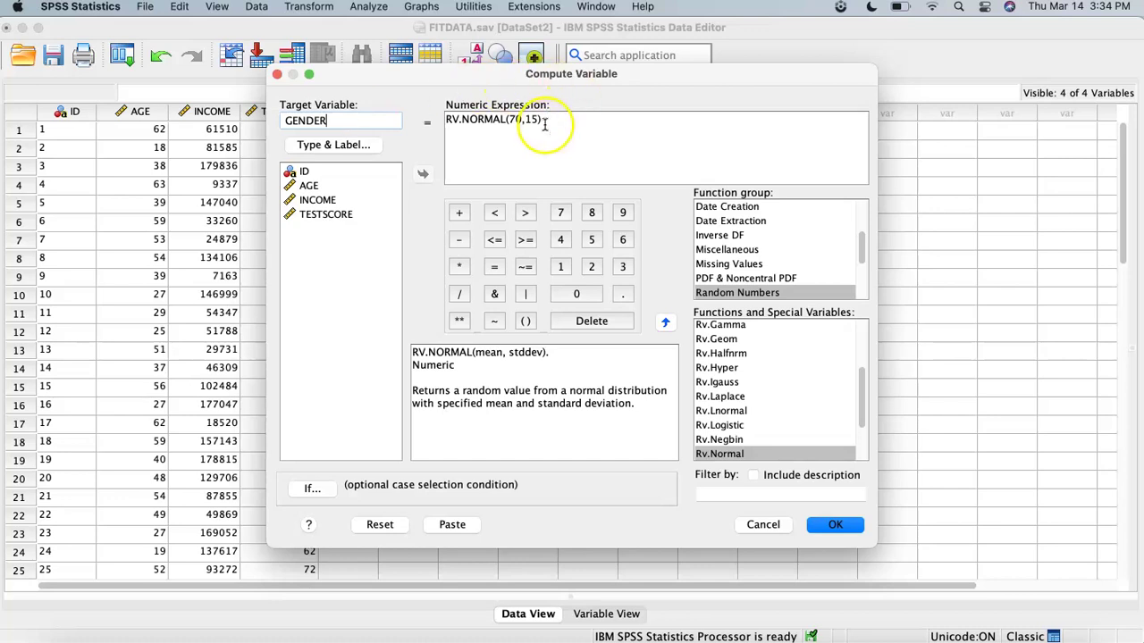
left_click_drag(542, 120, 431, 123)
key("BackSpace")
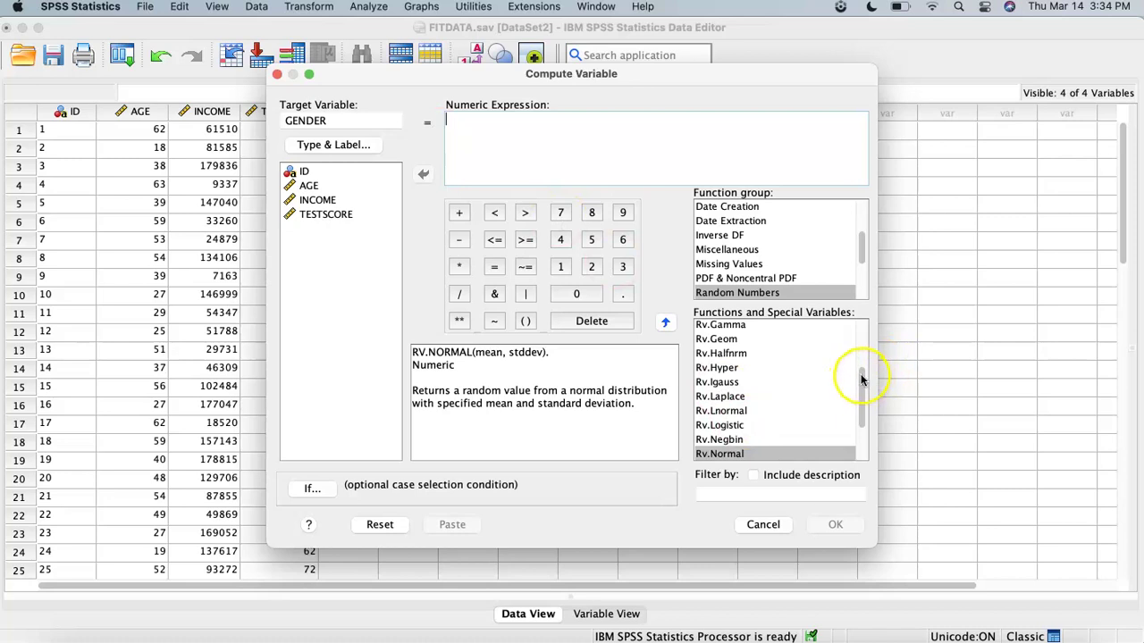
Step: Insert Rv.Uniform as RV.UNIFORM(0,1) and compute GENDER
left_click_drag(862, 380, 861, 429)
left_click(745, 440)
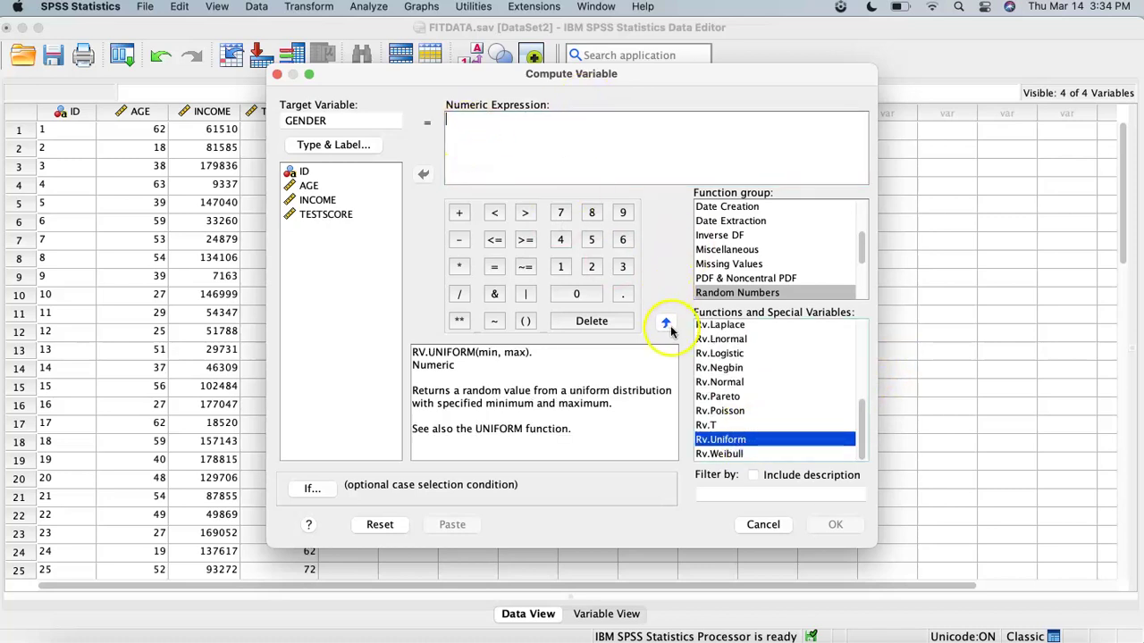
left_click(666, 324)
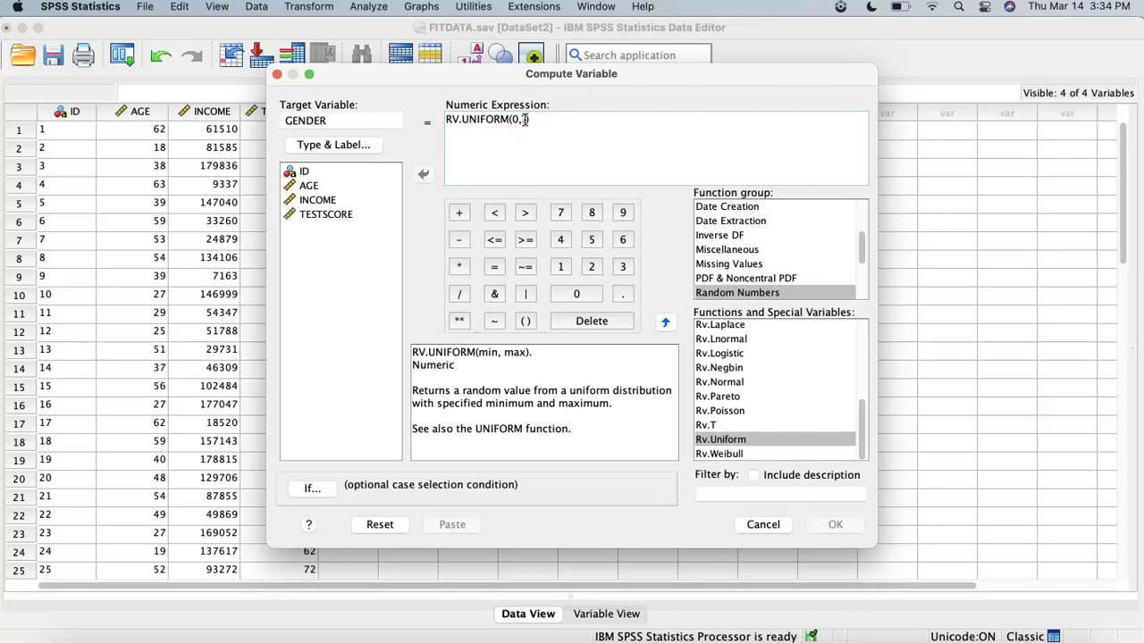
type("1")
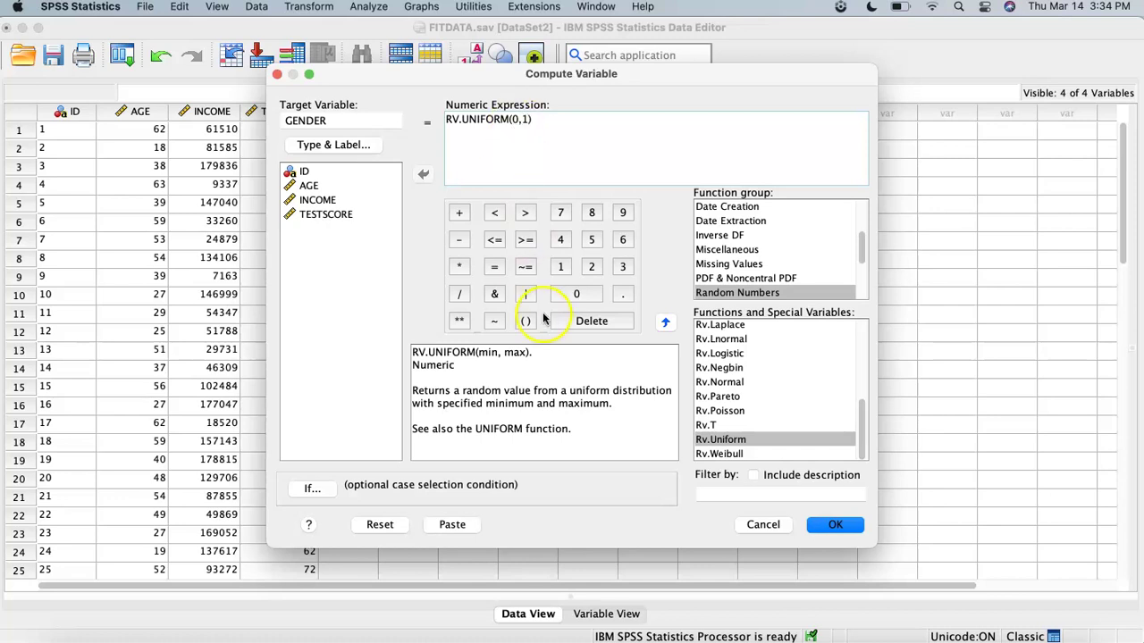
left_click(815, 525)
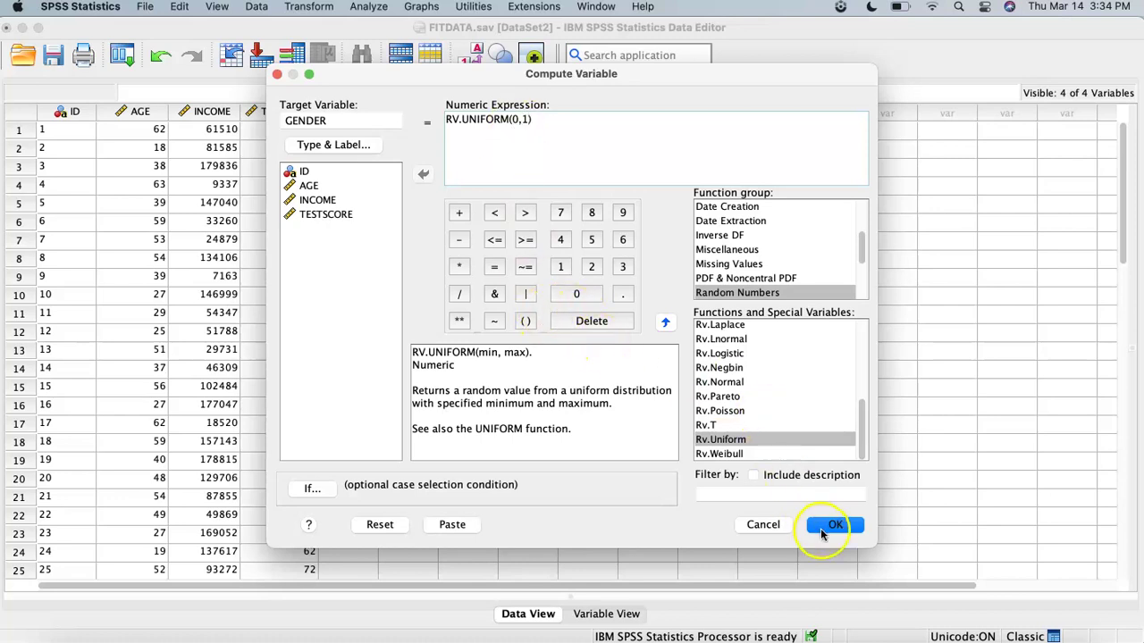
left_click(819, 528)
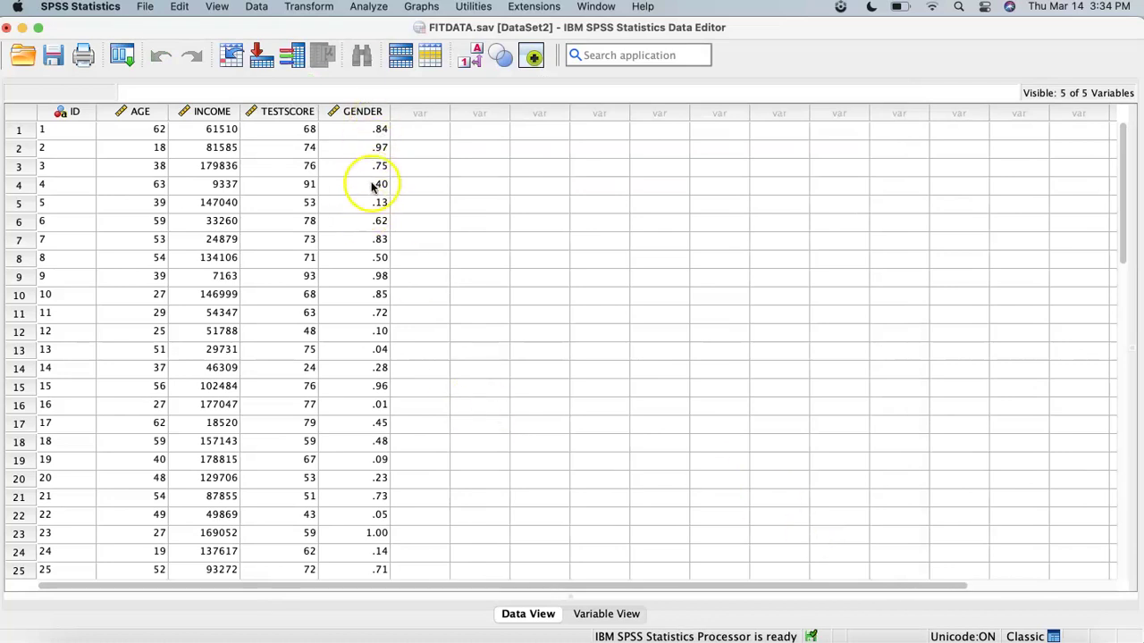
Step: Recode GENDER in place using the rules 0–.5 → 0 and .50001–1 → 1
left_click(311, 6)
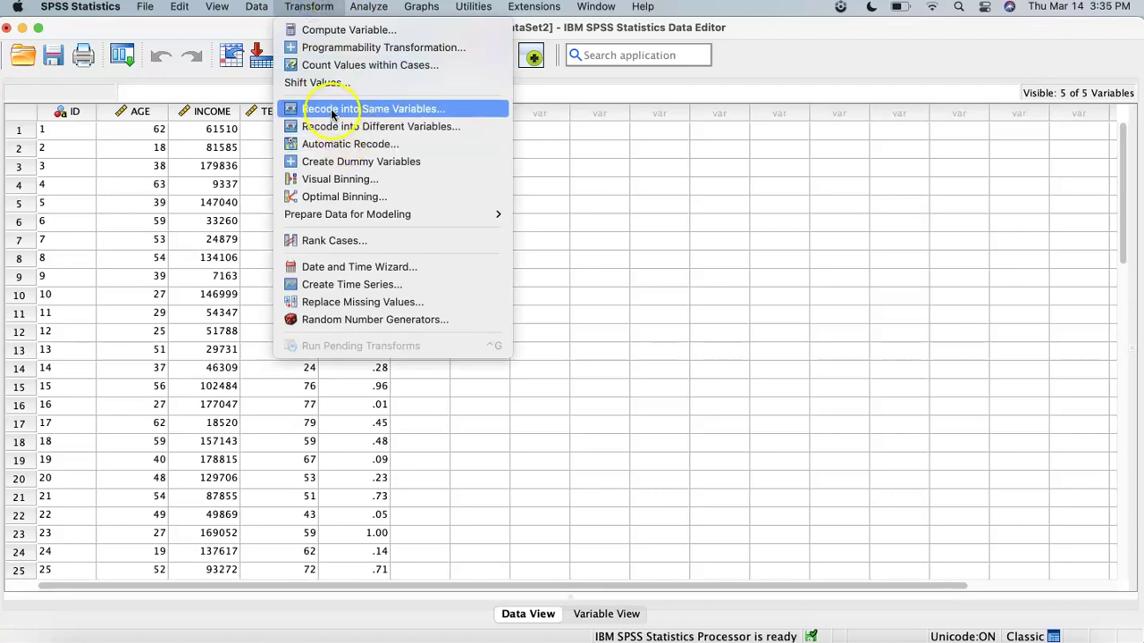
left_click(418, 110)
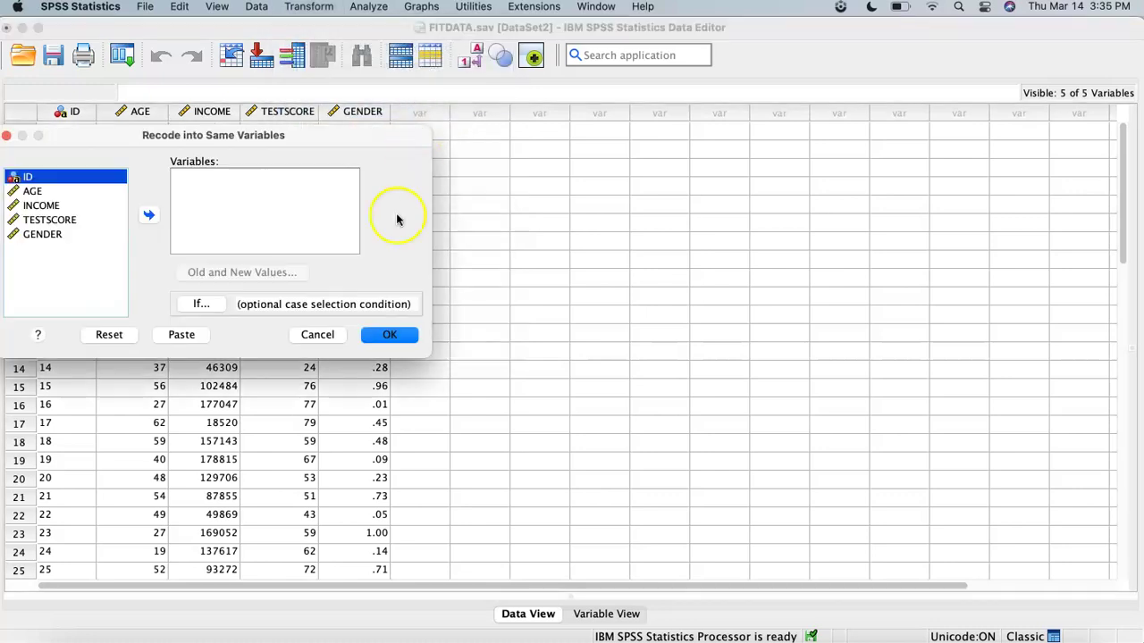
left_click(42, 235)
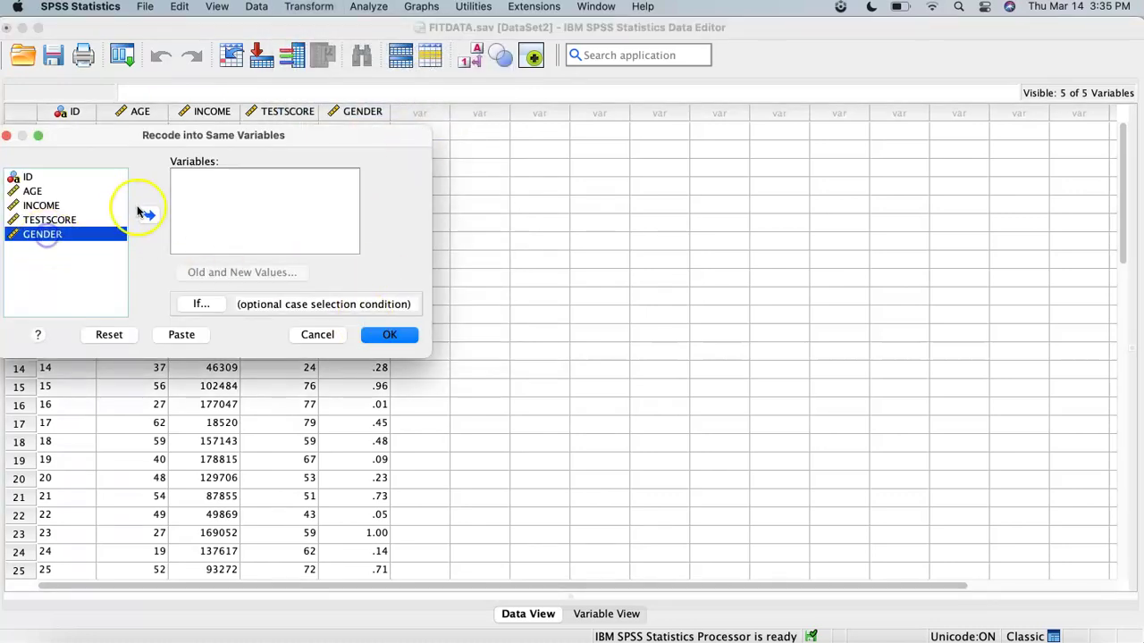
left_click(150, 214)
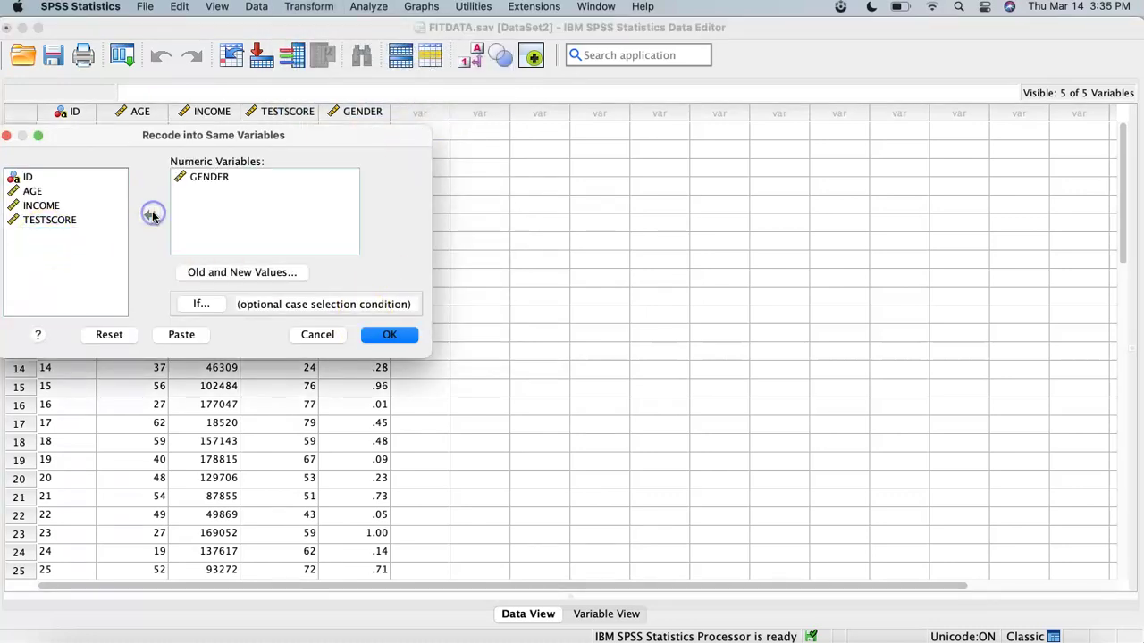
left_click(237, 279)
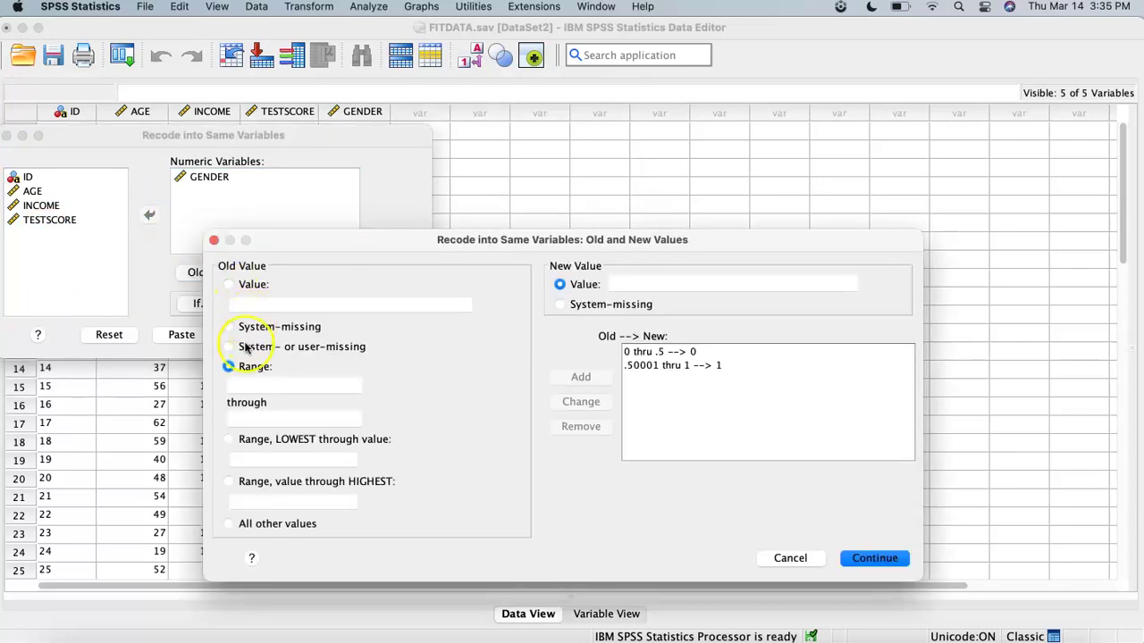
left_click(790, 559)
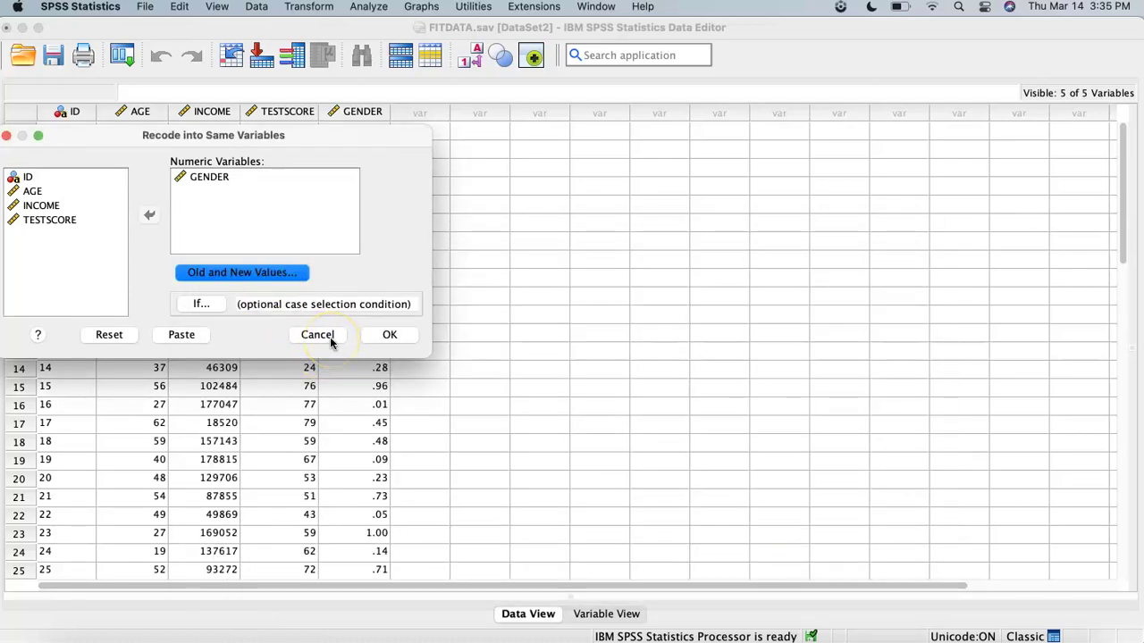
left_click(387, 336)
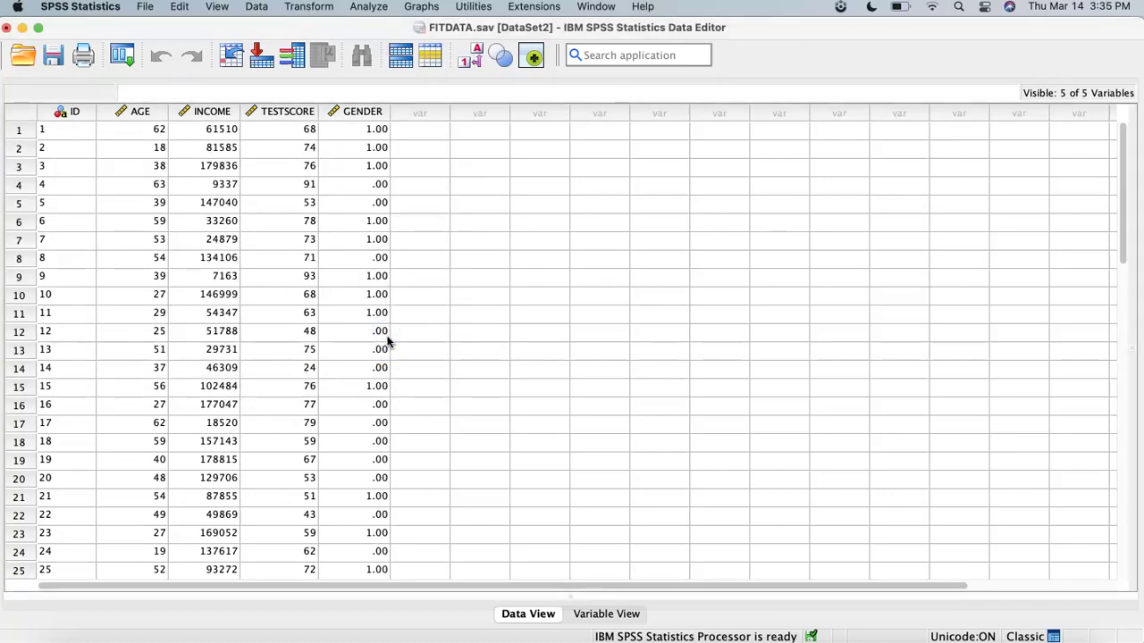
Step: Clear the recoded GENDER column and recompute it as RV.UNIFORM(0,1)
left_click(374, 110)
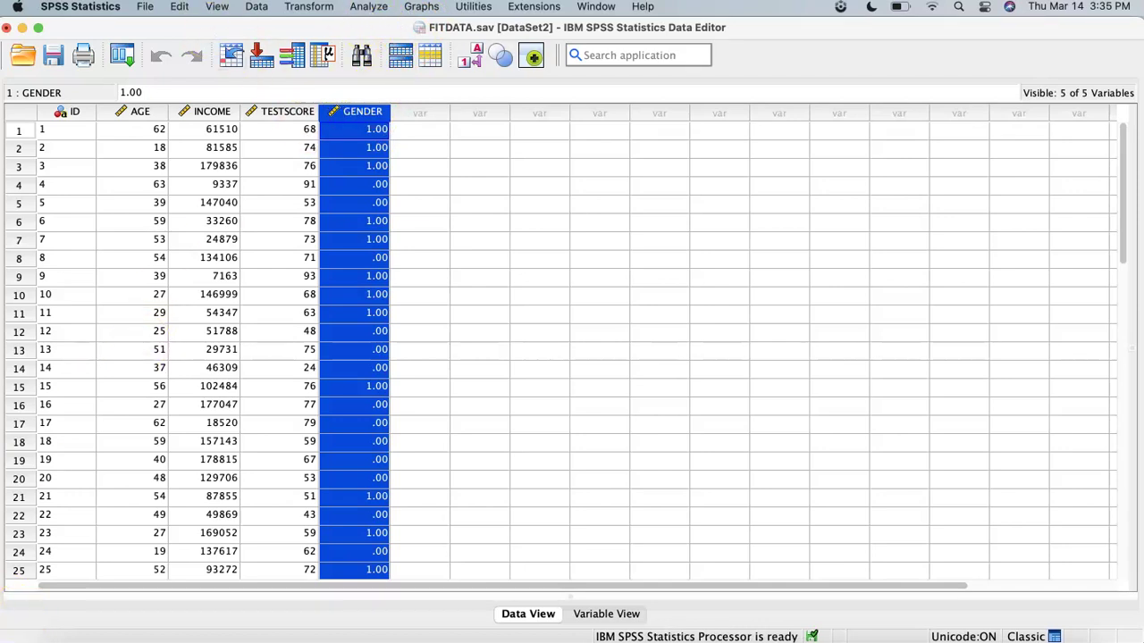
right_click(357, 109)
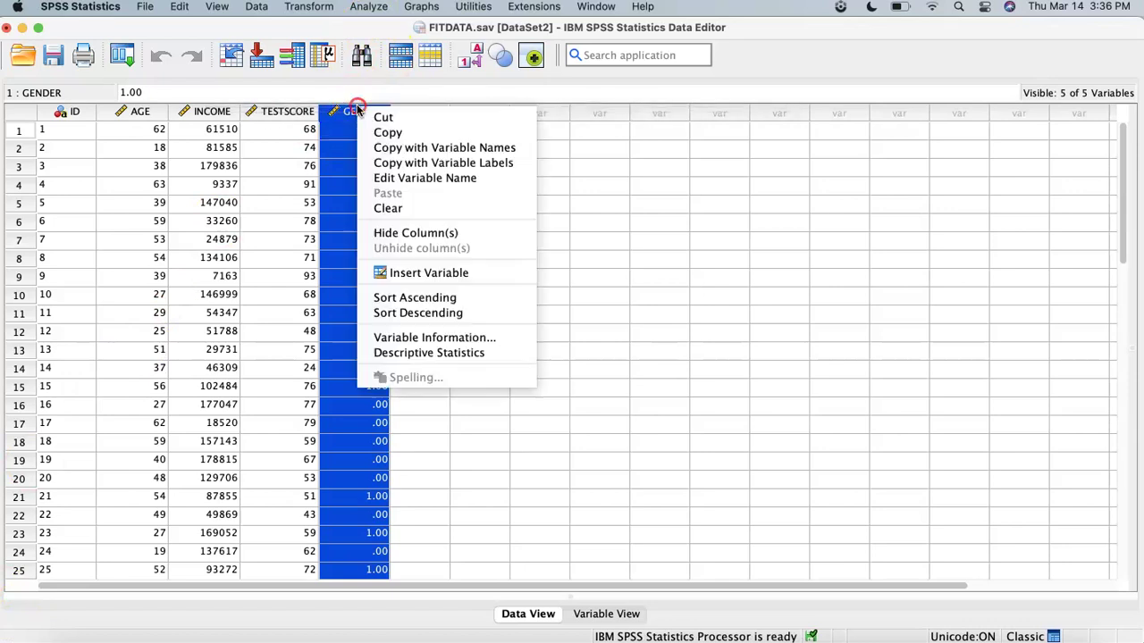
left_click(378, 207)
left_click(309, 7)
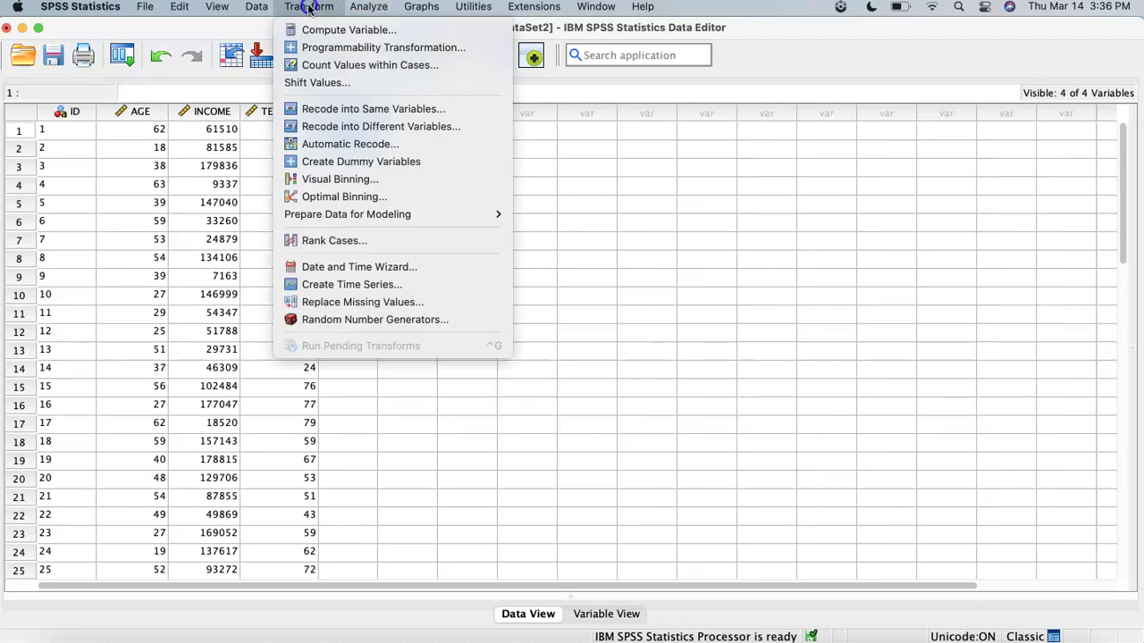
left_click(327, 30)
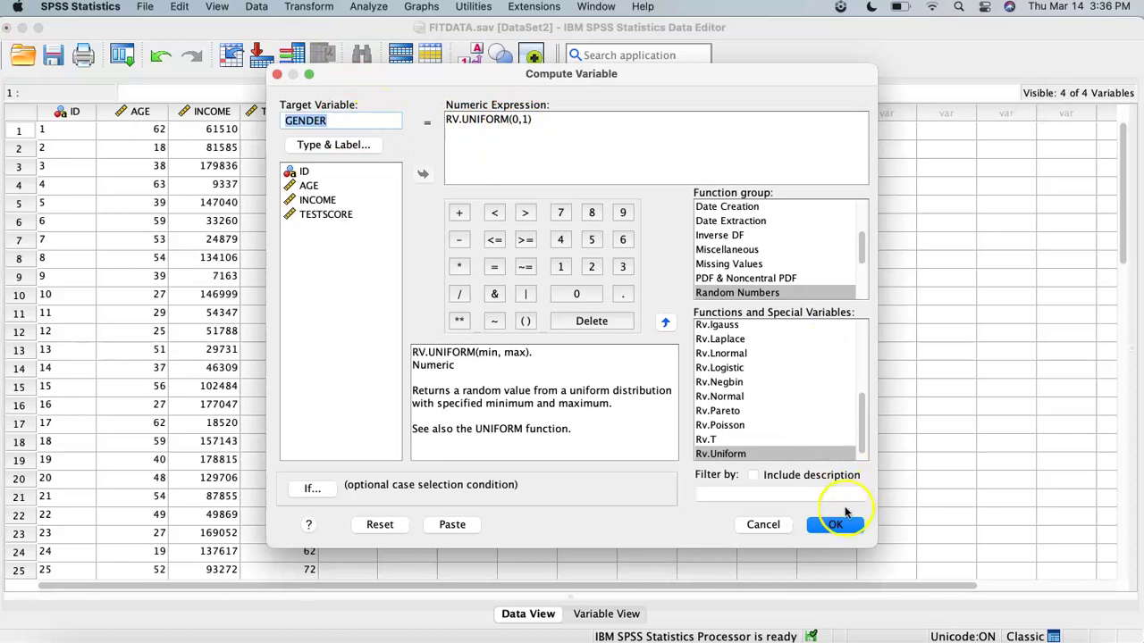
left_click(835, 526)
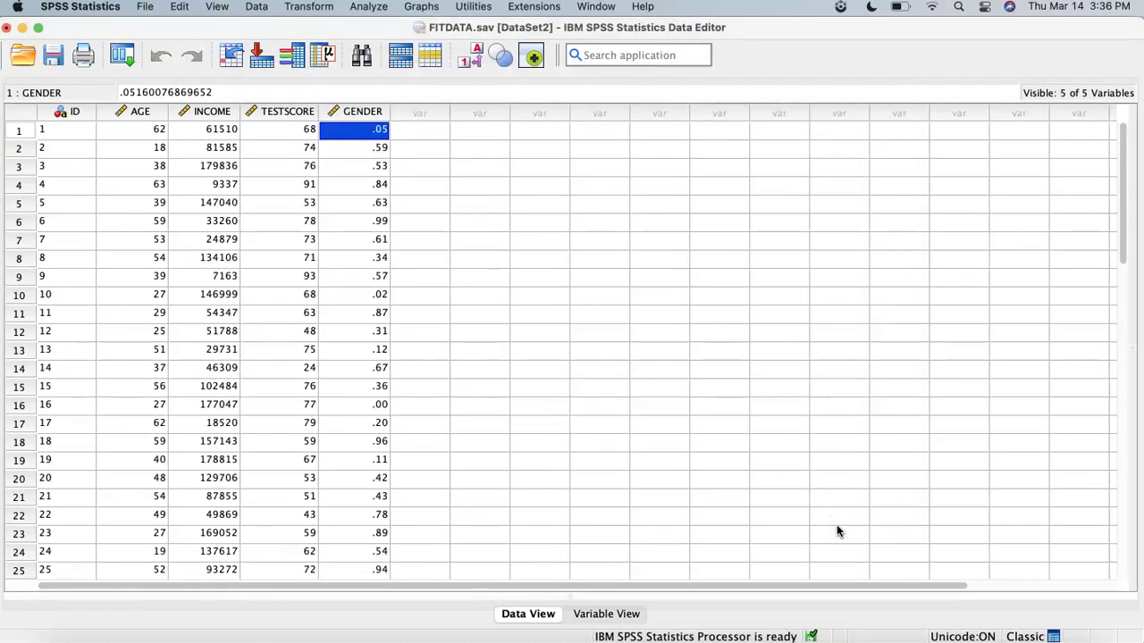
Step: Recode GENDER in place into 0 and 1 with Recode into Same Variables
left_click(300, 8)
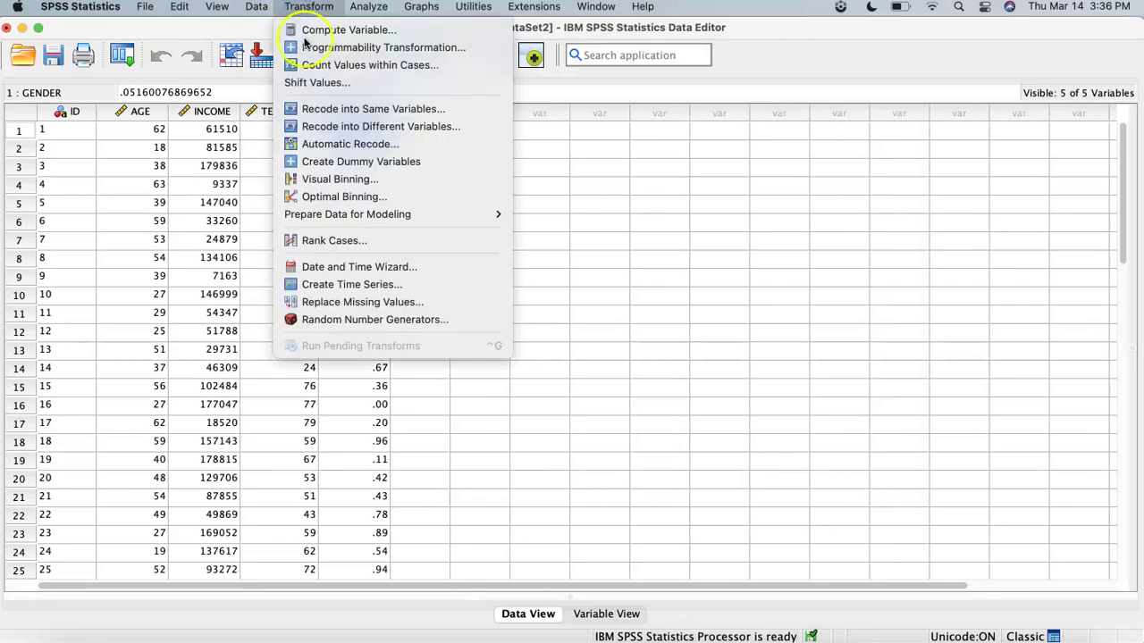
left_click(389, 109)
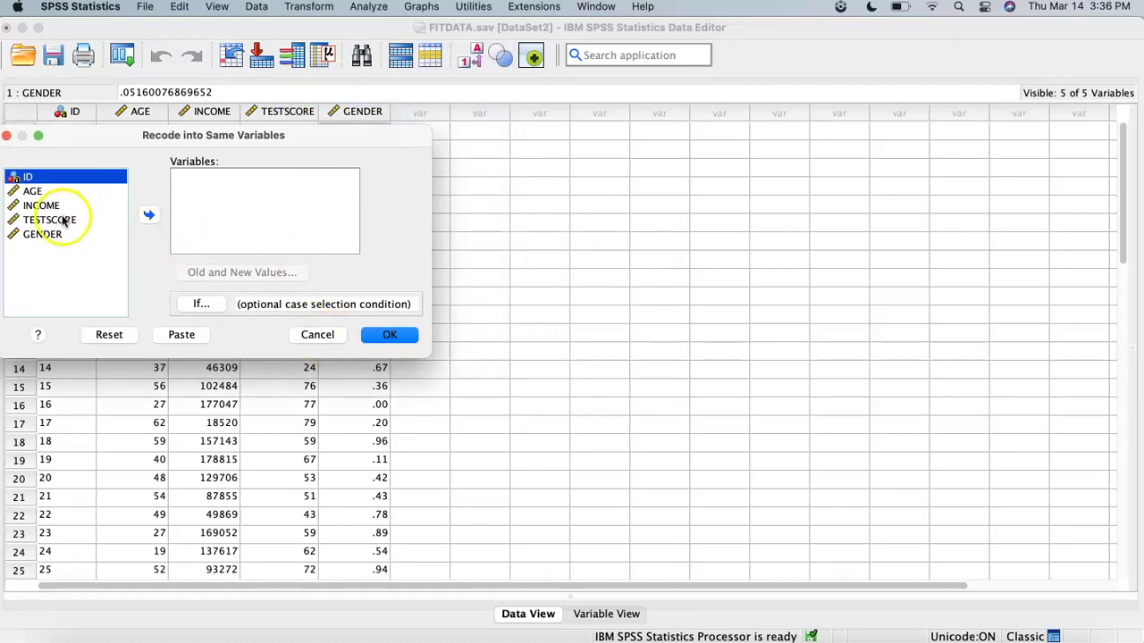
left_click(43, 234)
left_click(148, 215)
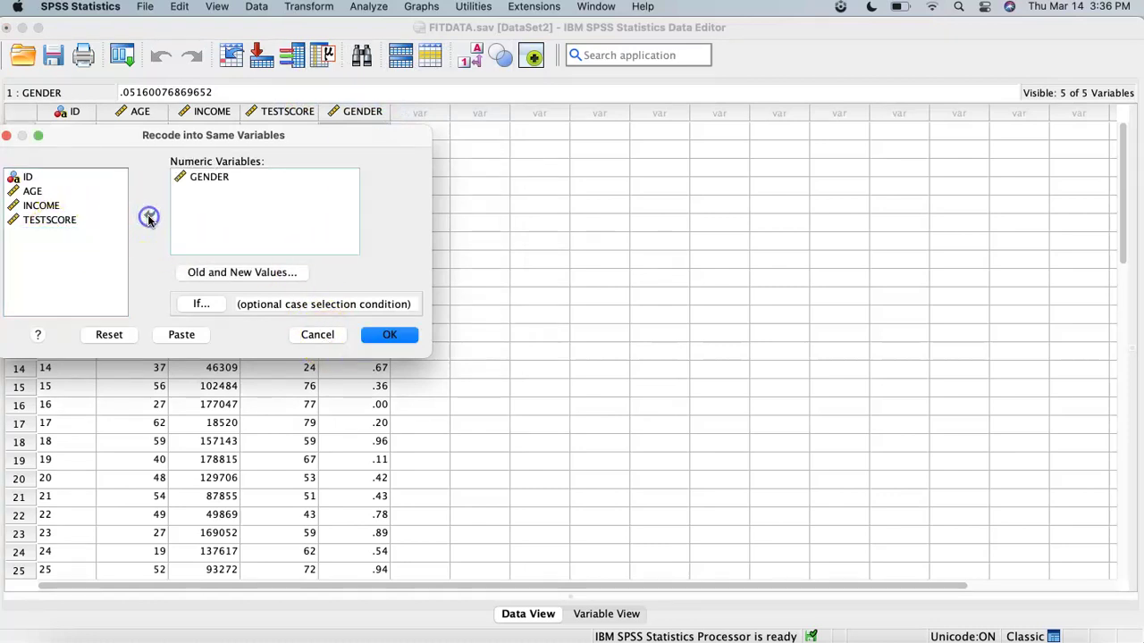
left_click(390, 335)
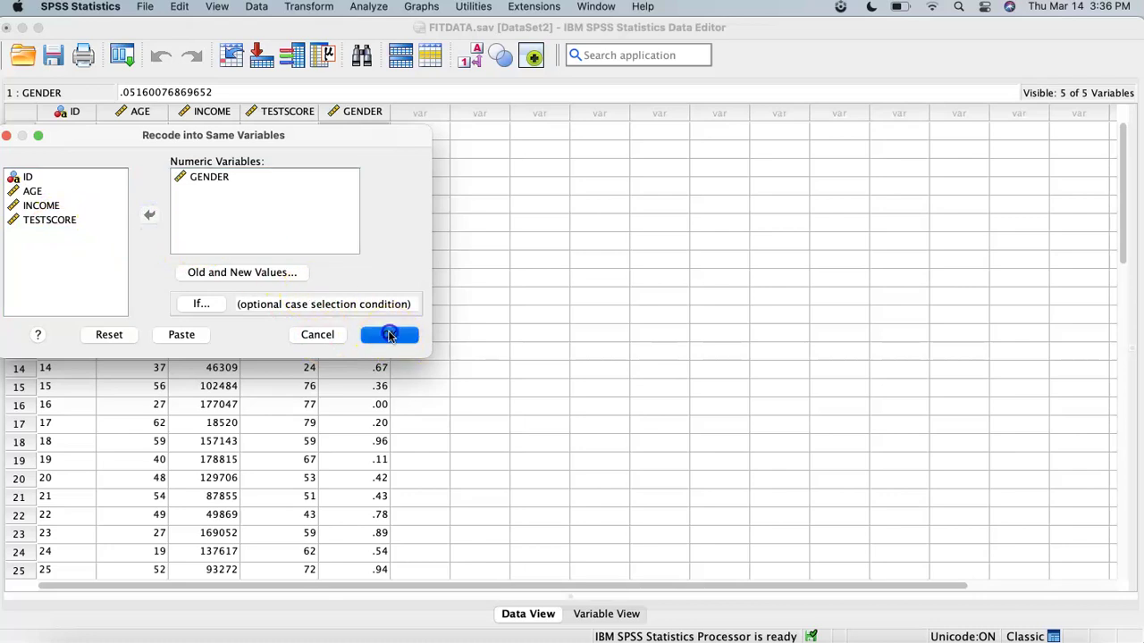
Step: Clear the GENDER column and recompute it as RV.UNIFORM(0,1)
left_click(363, 113)
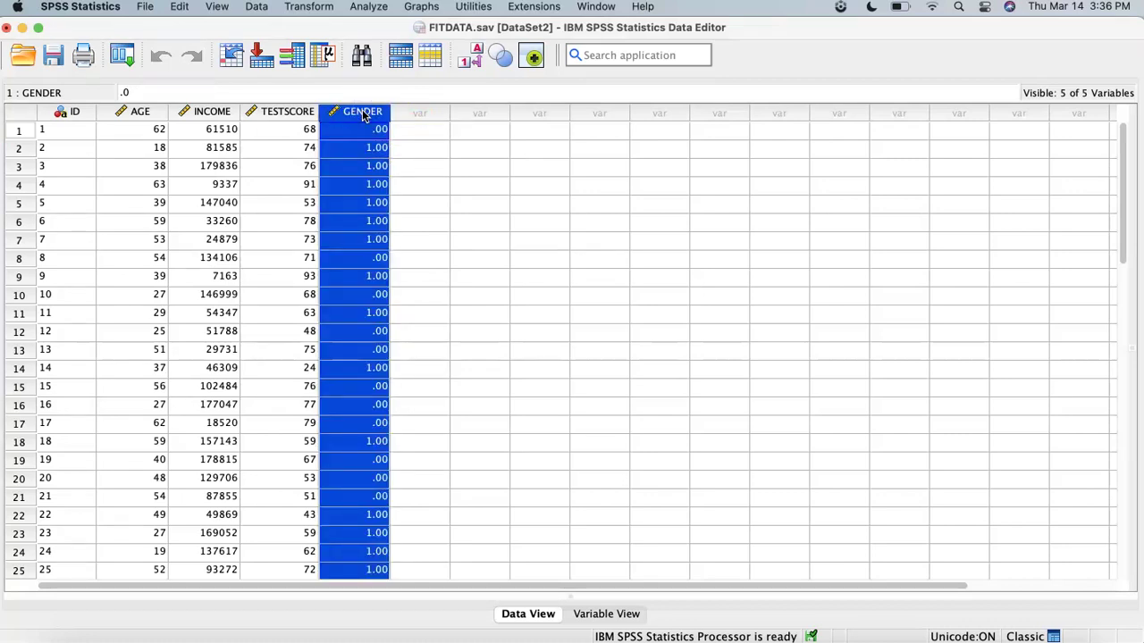
right_click(364, 116)
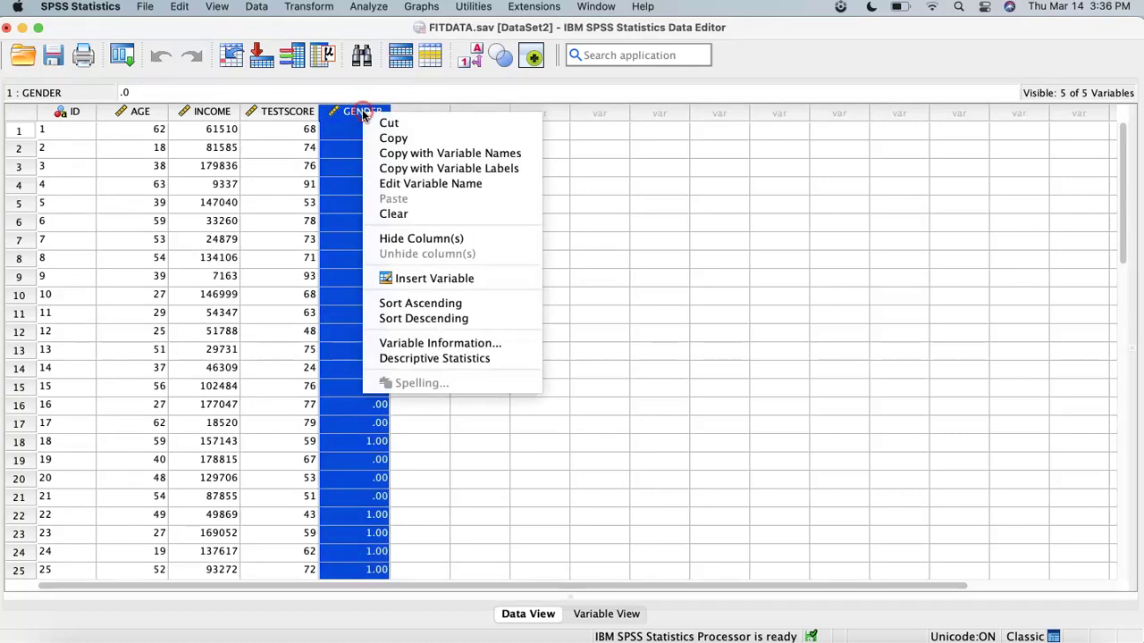
left_click(390, 215)
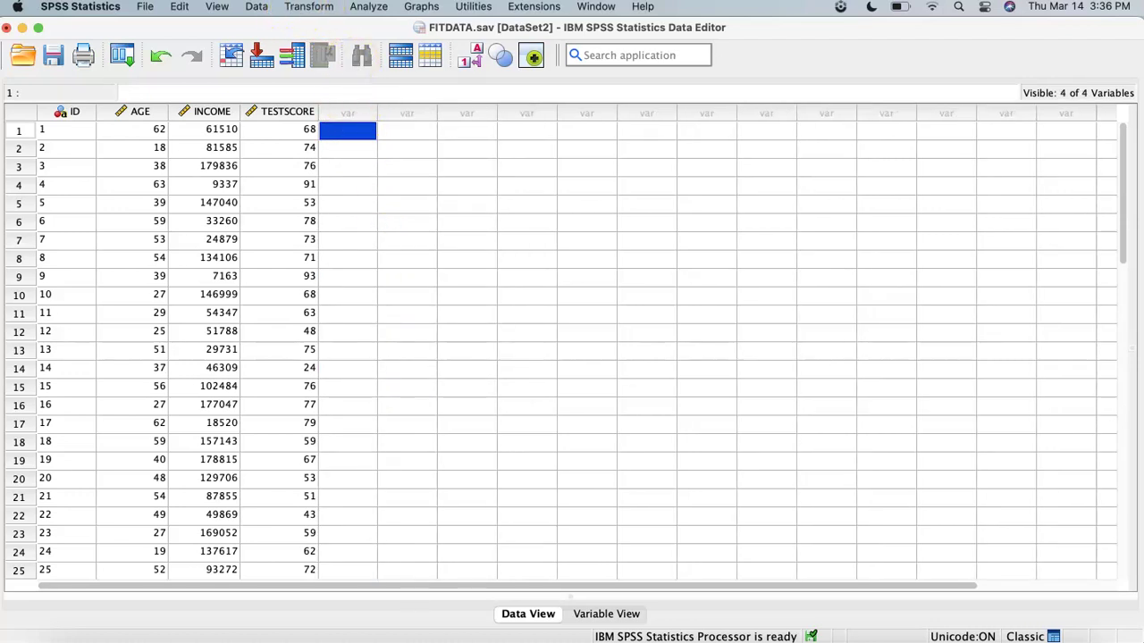
left_click(330, 7)
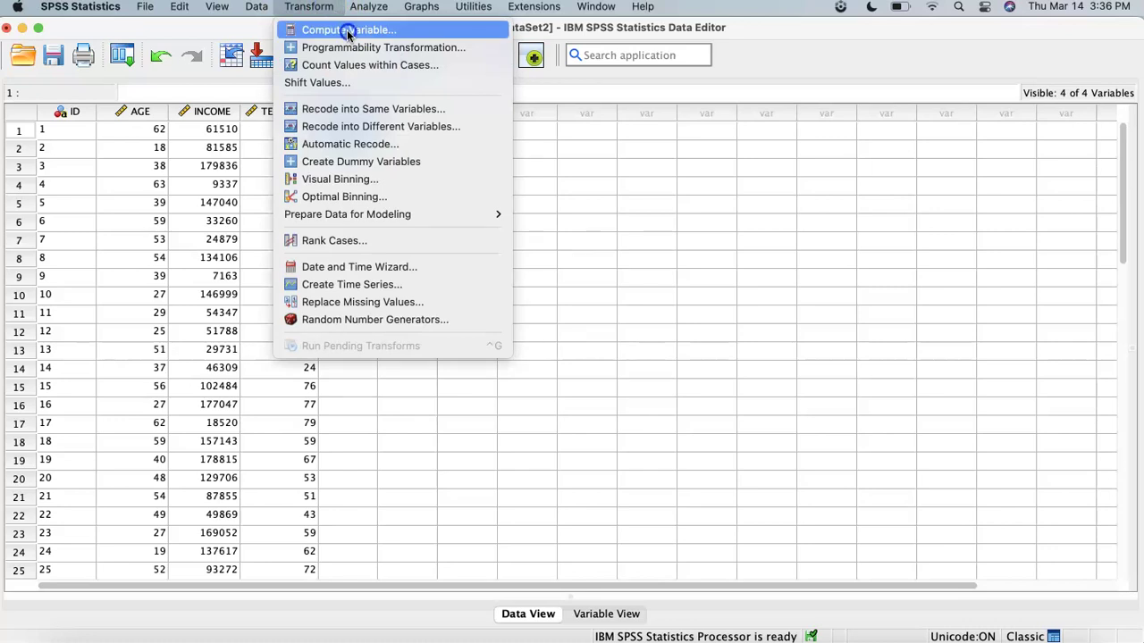
left_click(348, 31)
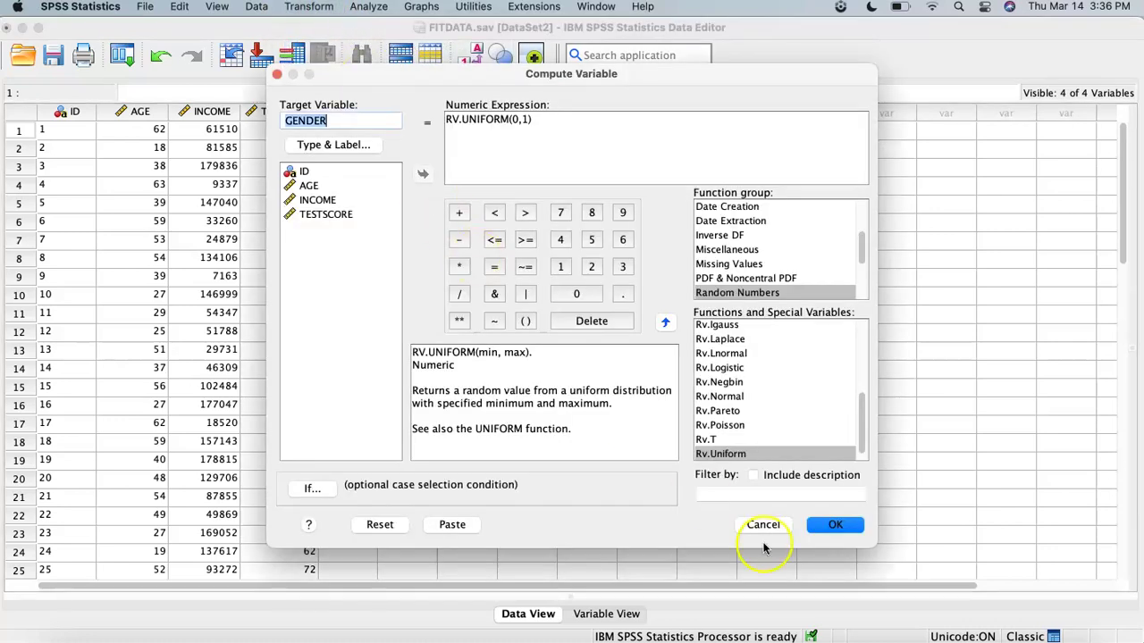
left_click(835, 525)
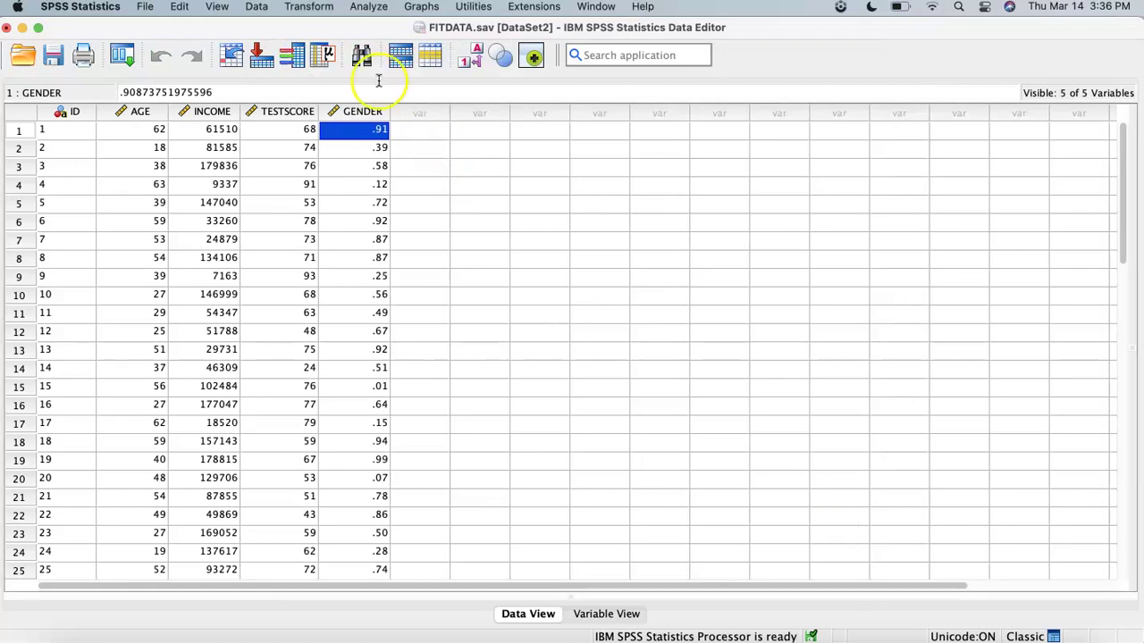
left_click(311, 7)
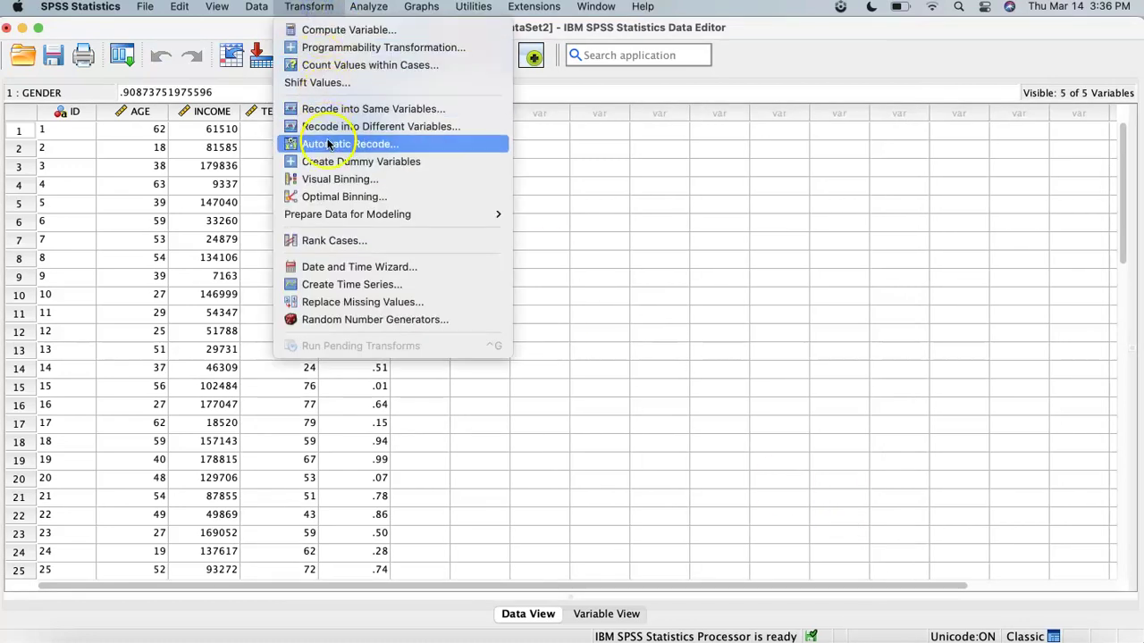
Step: Add GENDER to Recode into Same Variables and delete its two existing recode rules
left_click(333, 109)
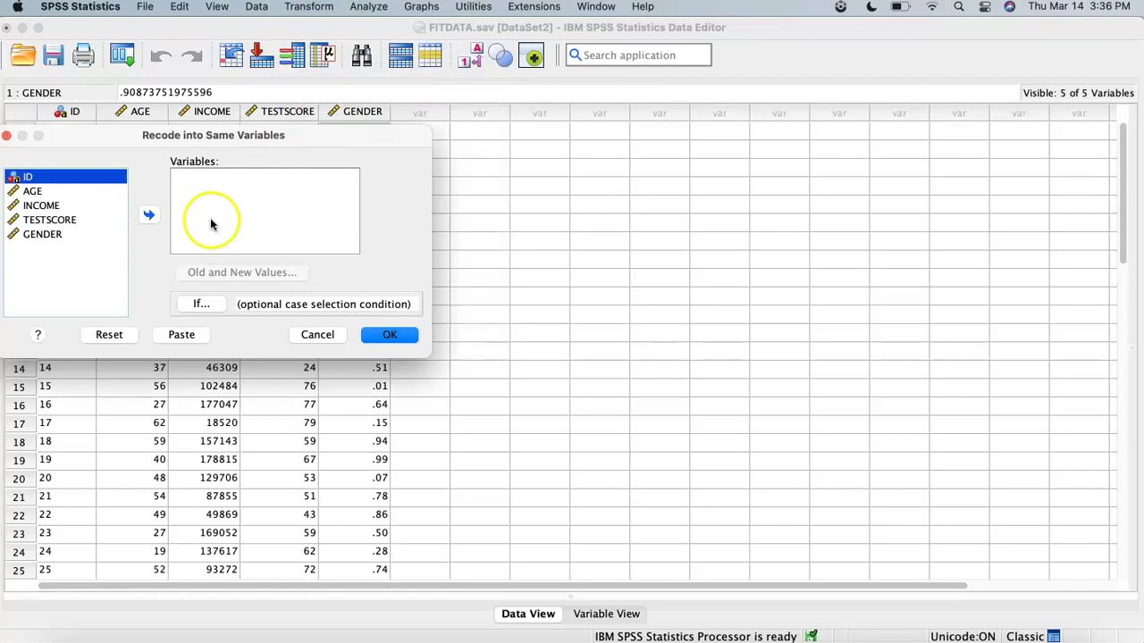
left_click(58, 235)
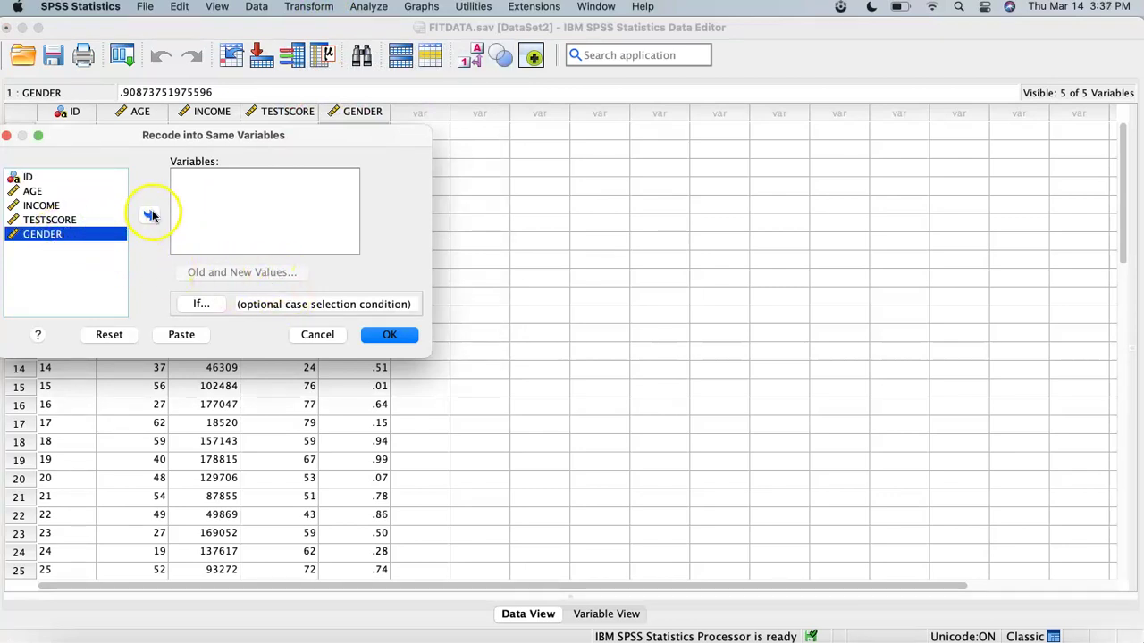
left_click(149, 214)
left_click(199, 272)
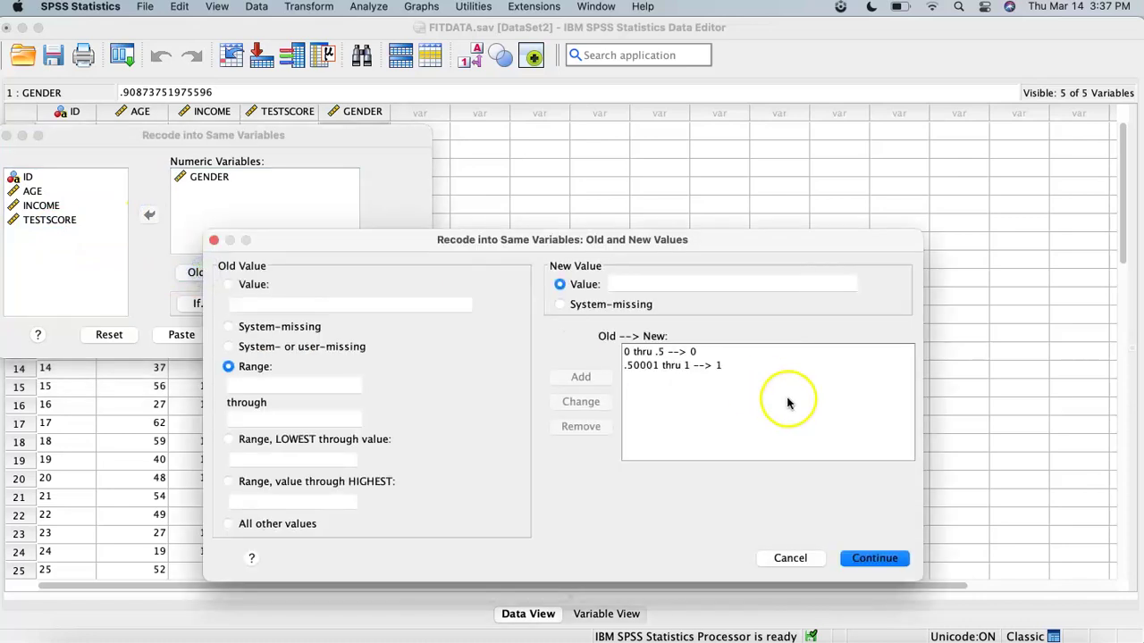
left_click(722, 365)
left_click(624, 353)
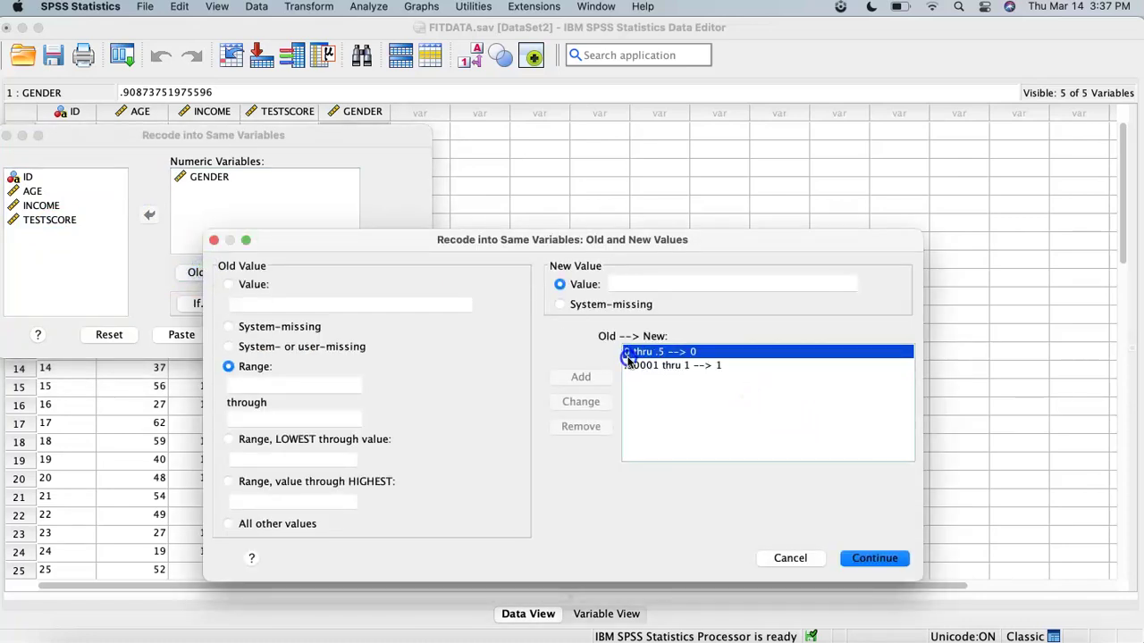
left_click(629, 364)
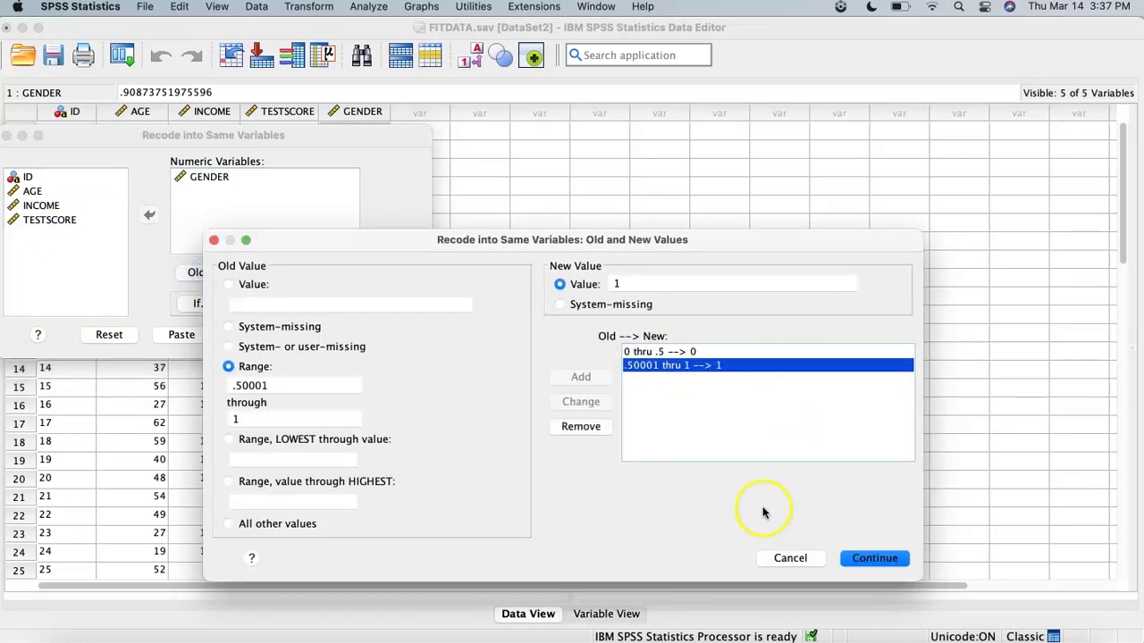
left_click(580, 427)
left_click(662, 352)
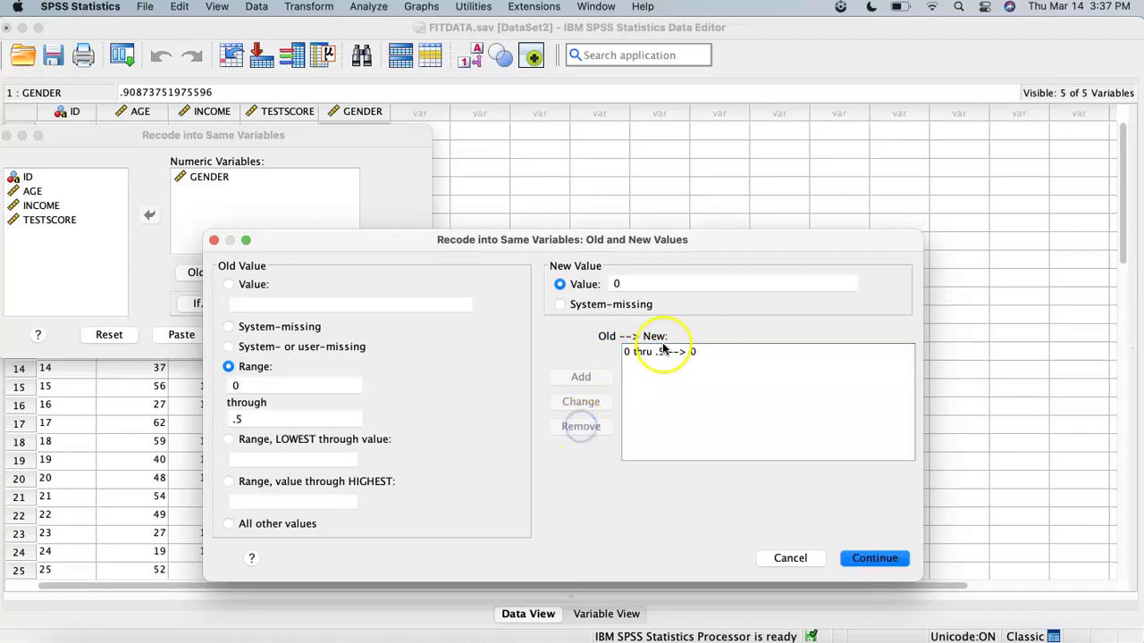
left_click(581, 426)
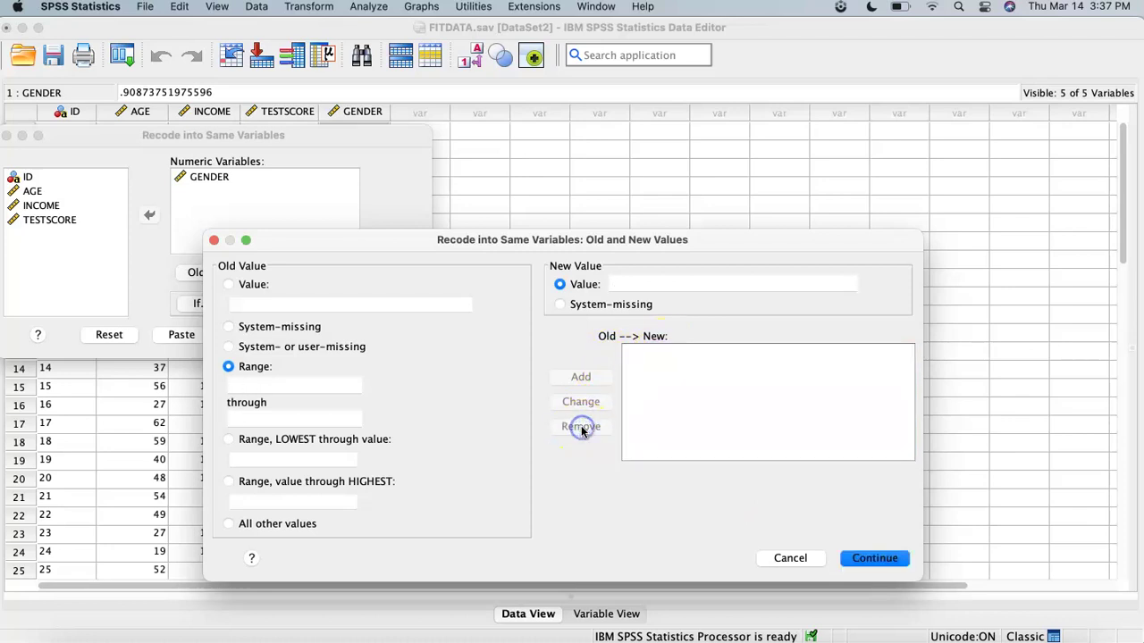
Step: Add the rules 0 thru .5 → 0 and .50001 thru 1 → 1, then continue
left_click(259, 391)
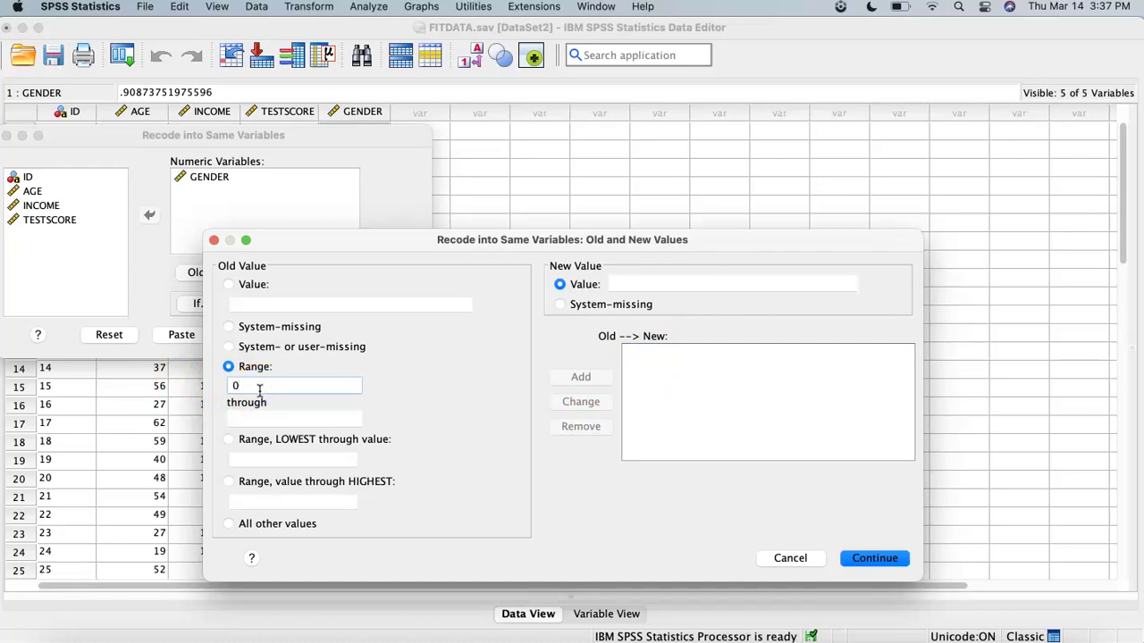
left_click(234, 419)
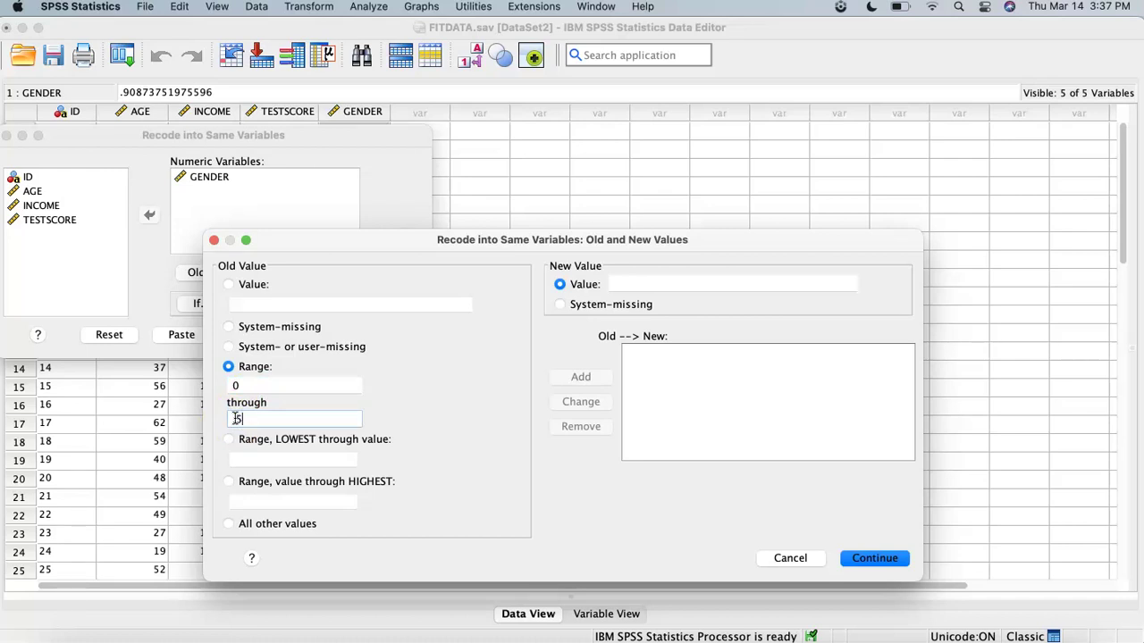
left_click(639, 282)
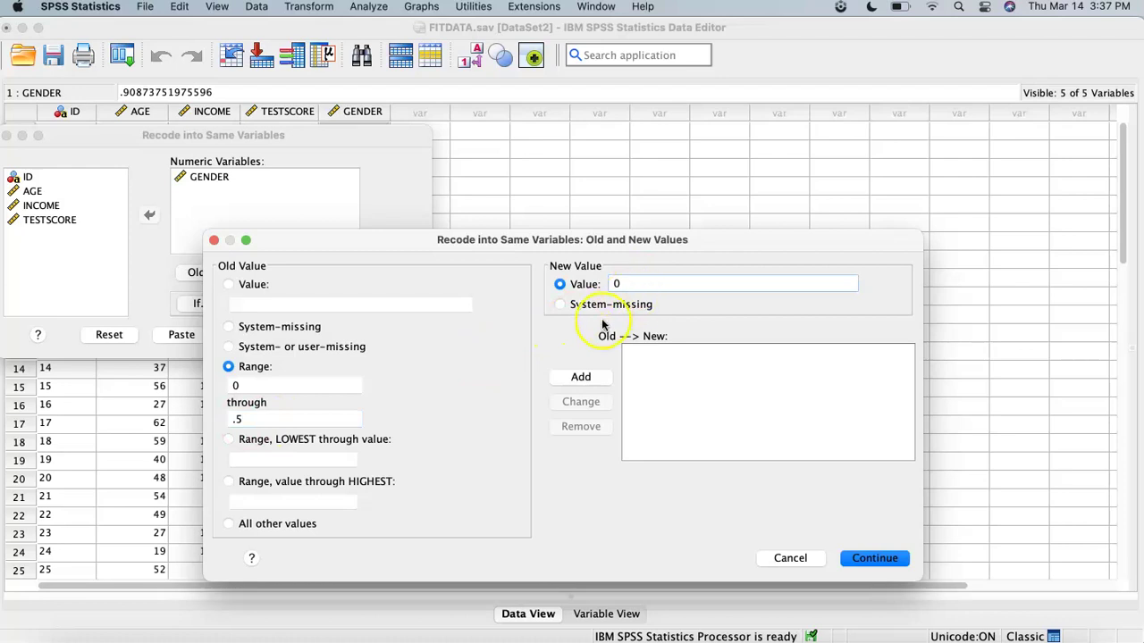
left_click(584, 379)
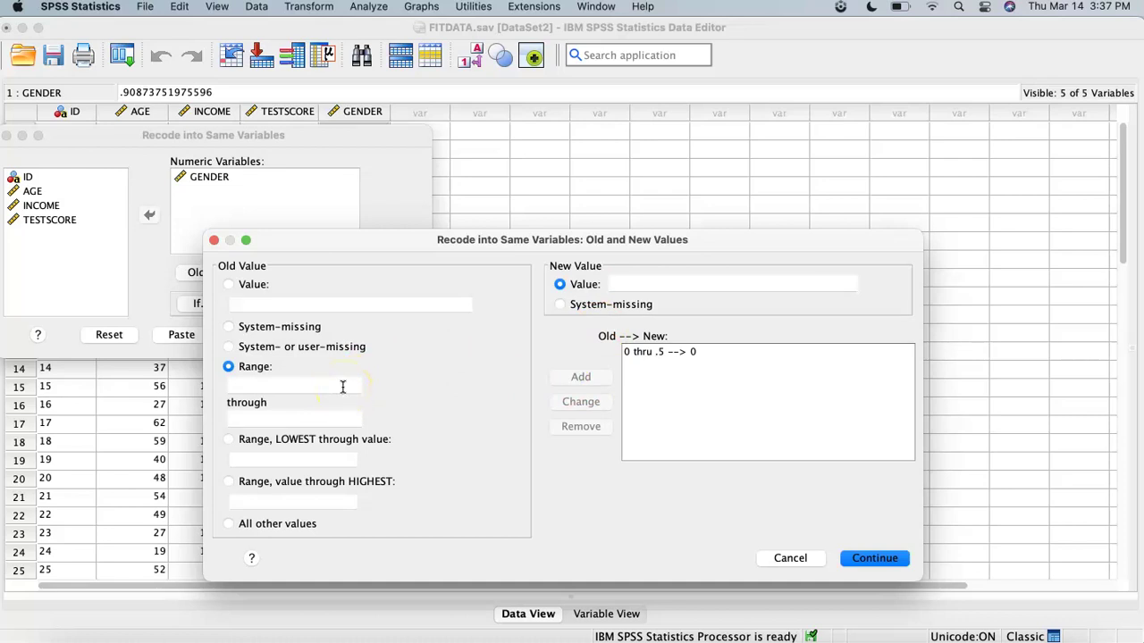
left_click(343, 386)
left_click(245, 421)
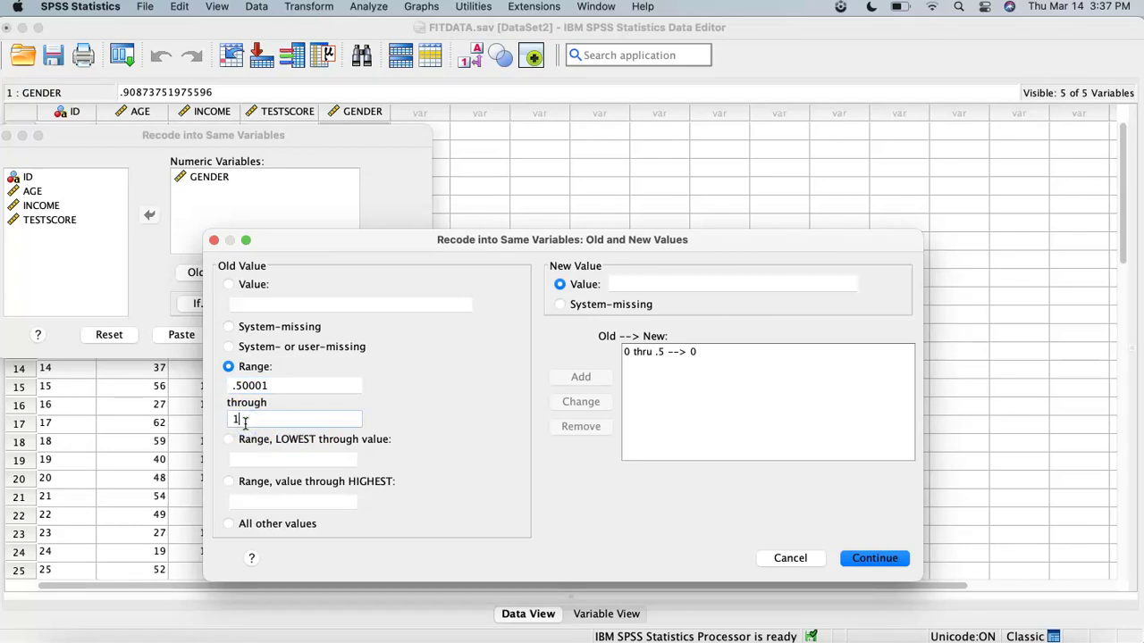
left_click(640, 283)
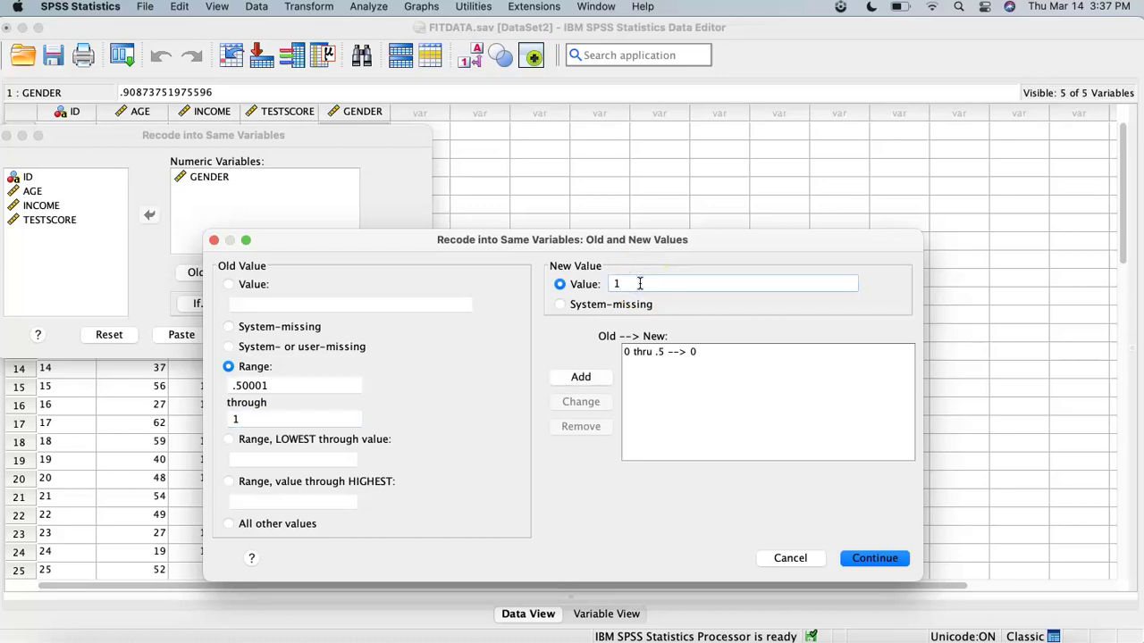
type("1")
left_click(579, 378)
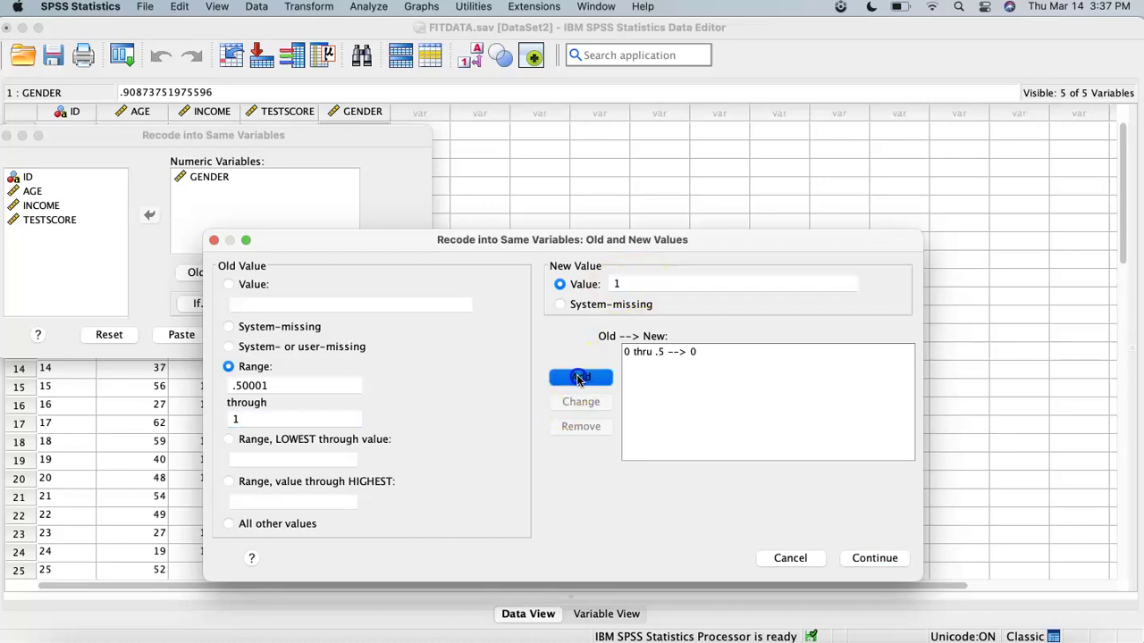
left_click(859, 560)
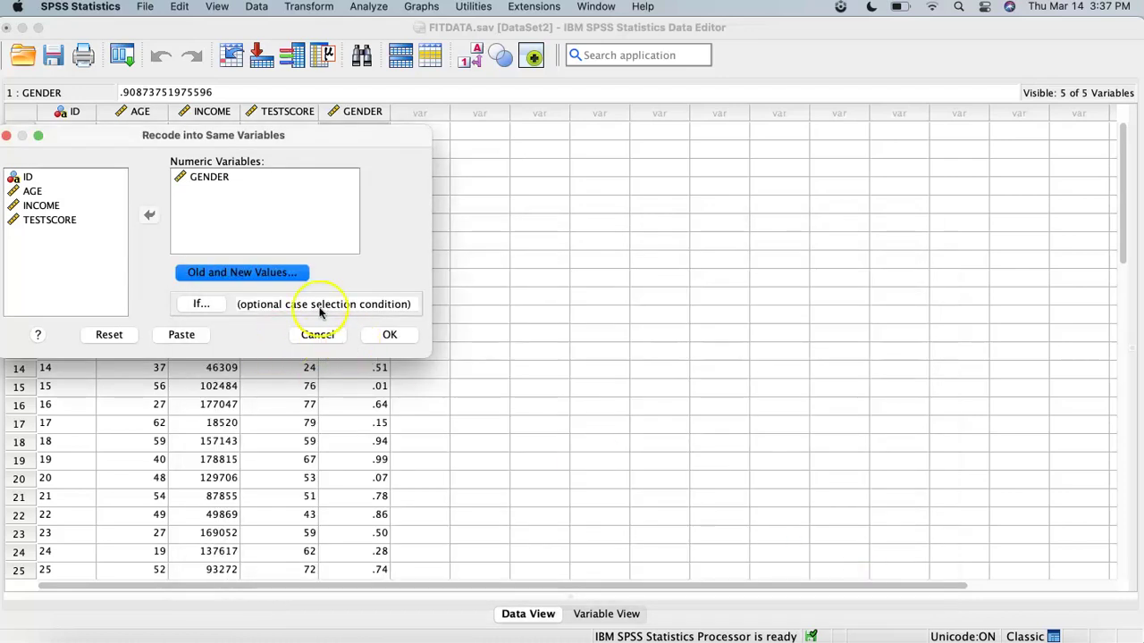
Step: Apply the 0/1 recode to GENDER, then set GENDER's measure to Nominal with 0 decimals
left_click(384, 335)
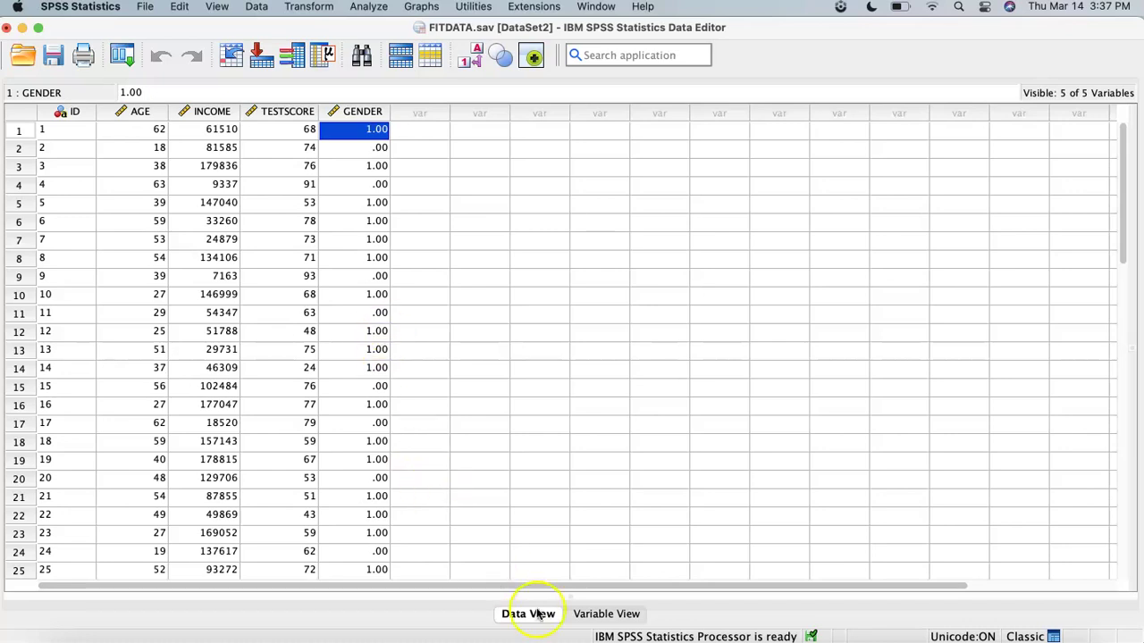
left_click(590, 617)
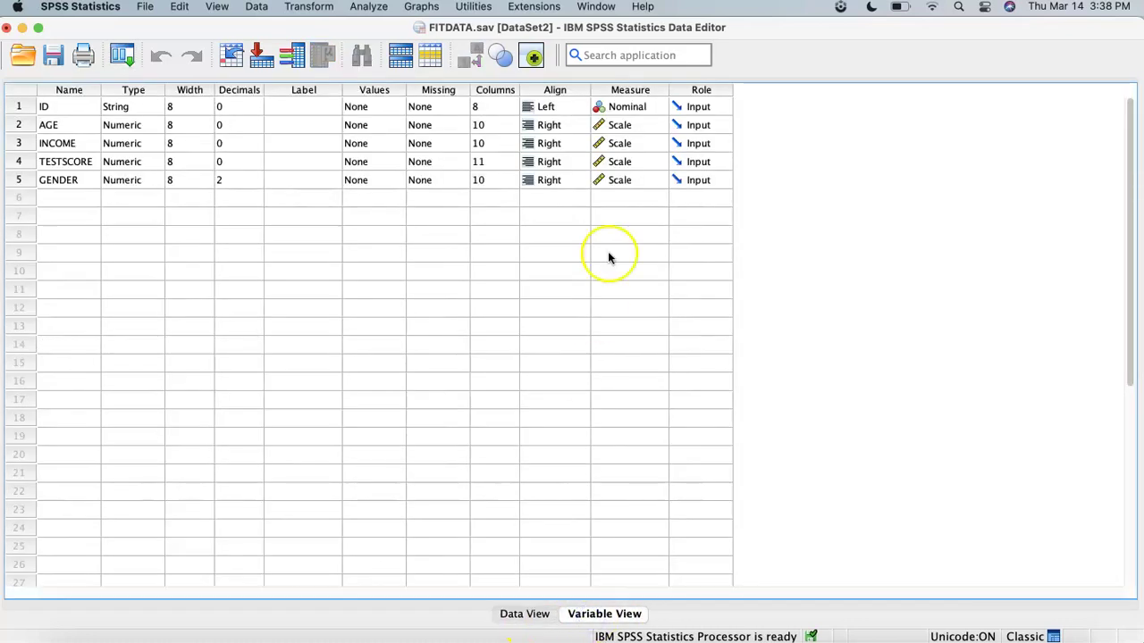
left_click(643, 179)
left_click(644, 180)
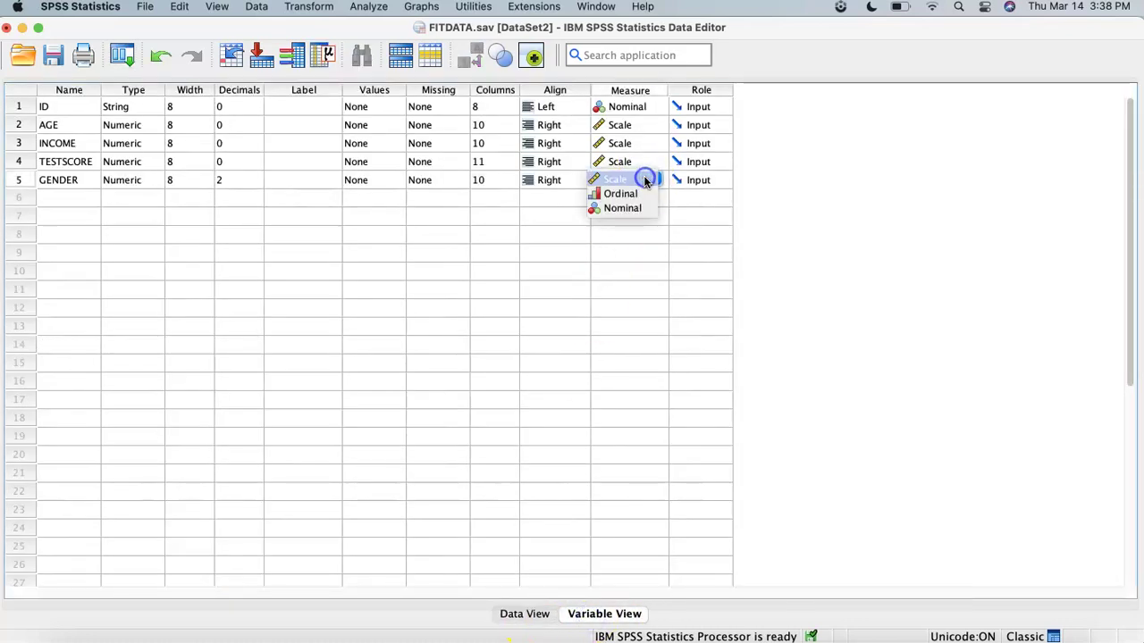
left_click(632, 208)
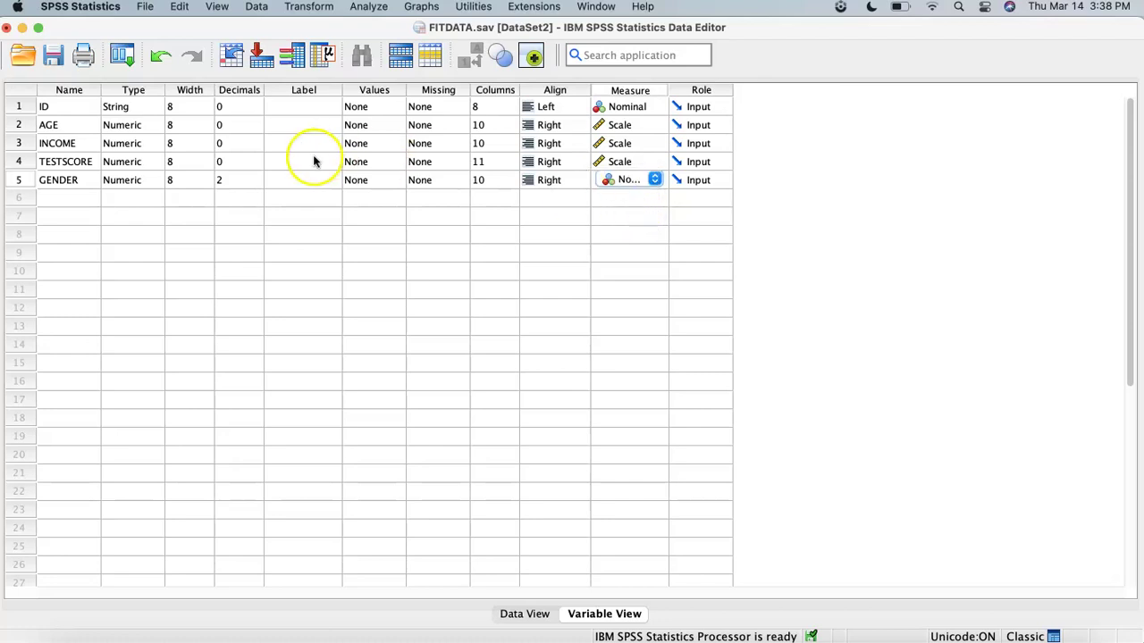
left_click(231, 179)
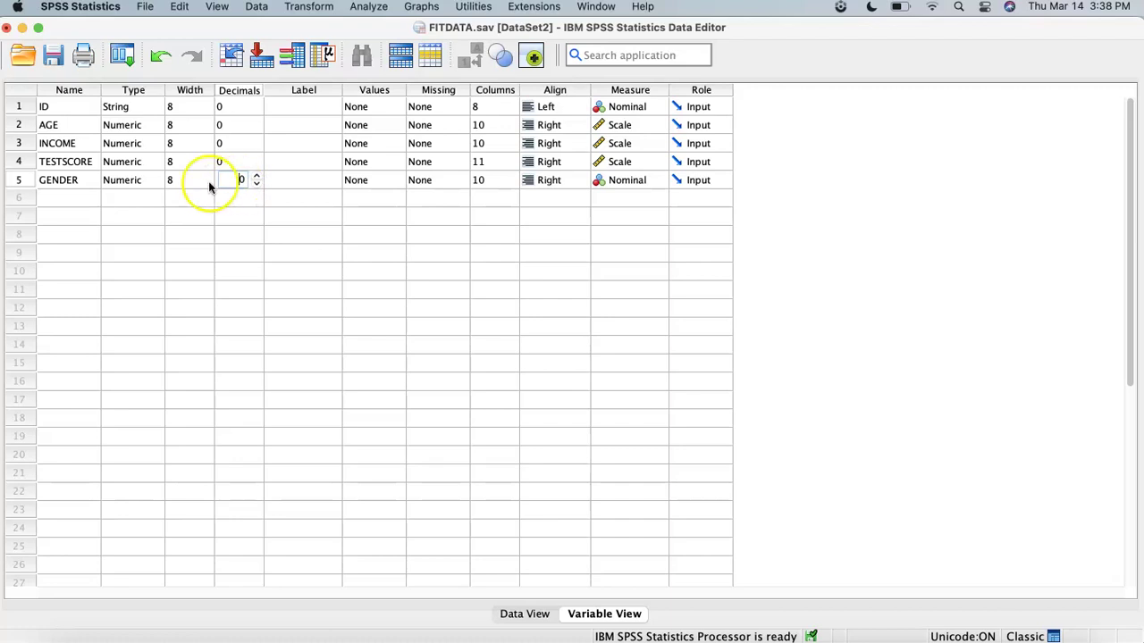
left_click(217, 182)
left_click(381, 179)
Step: Add a GENDER value label mapping 0 to FEMALE
left_click(396, 181)
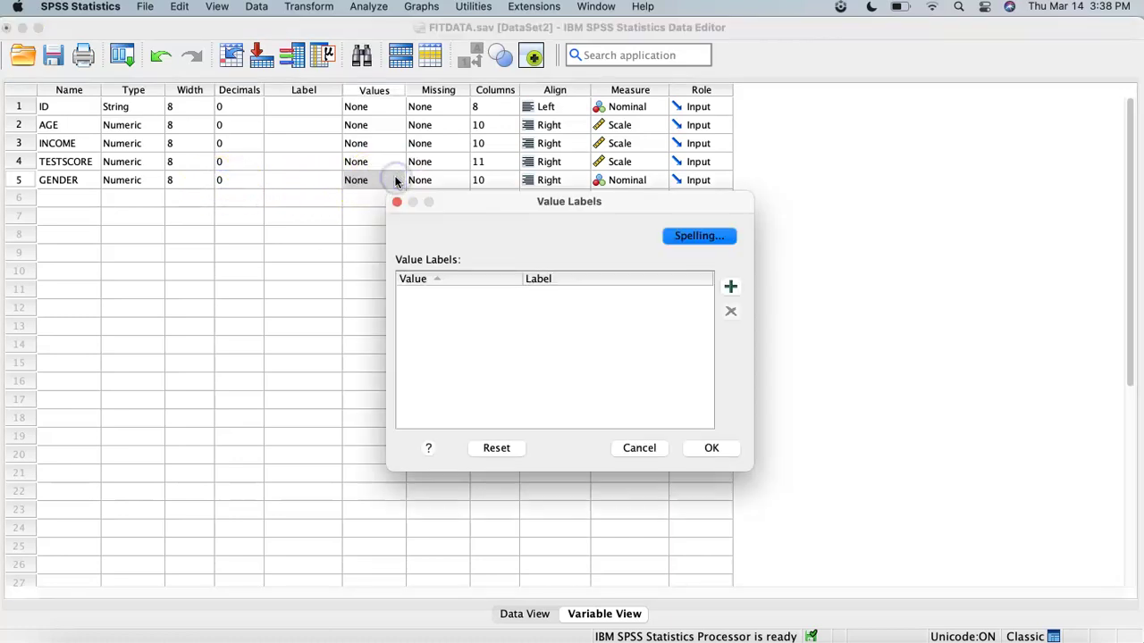
left_click(730, 286)
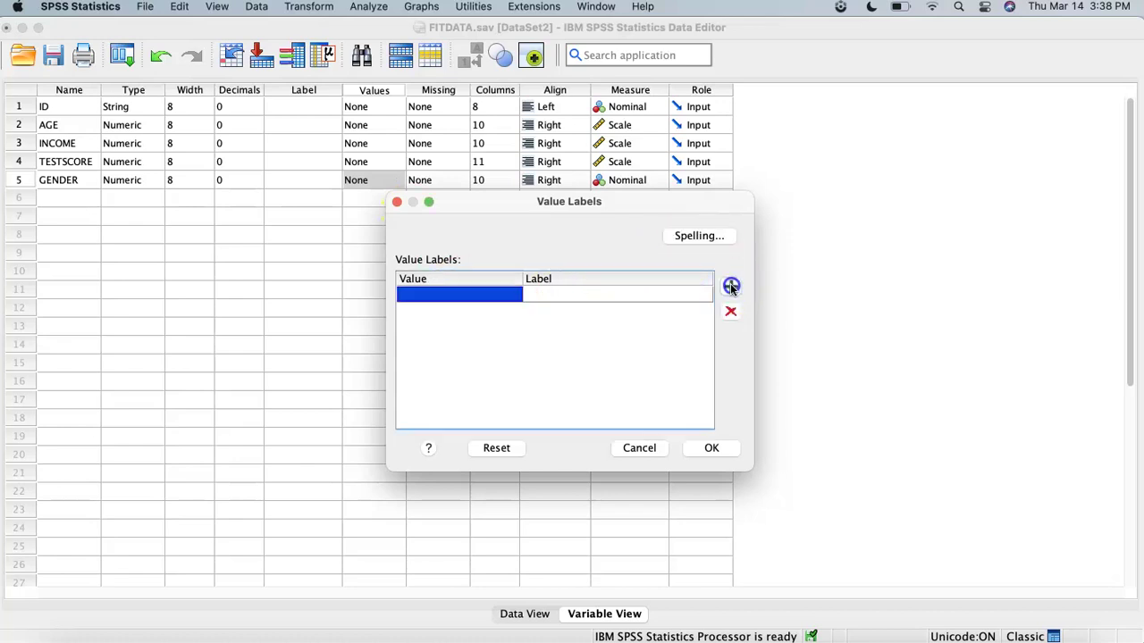
left_click(456, 297)
type("0")
left_click(573, 287)
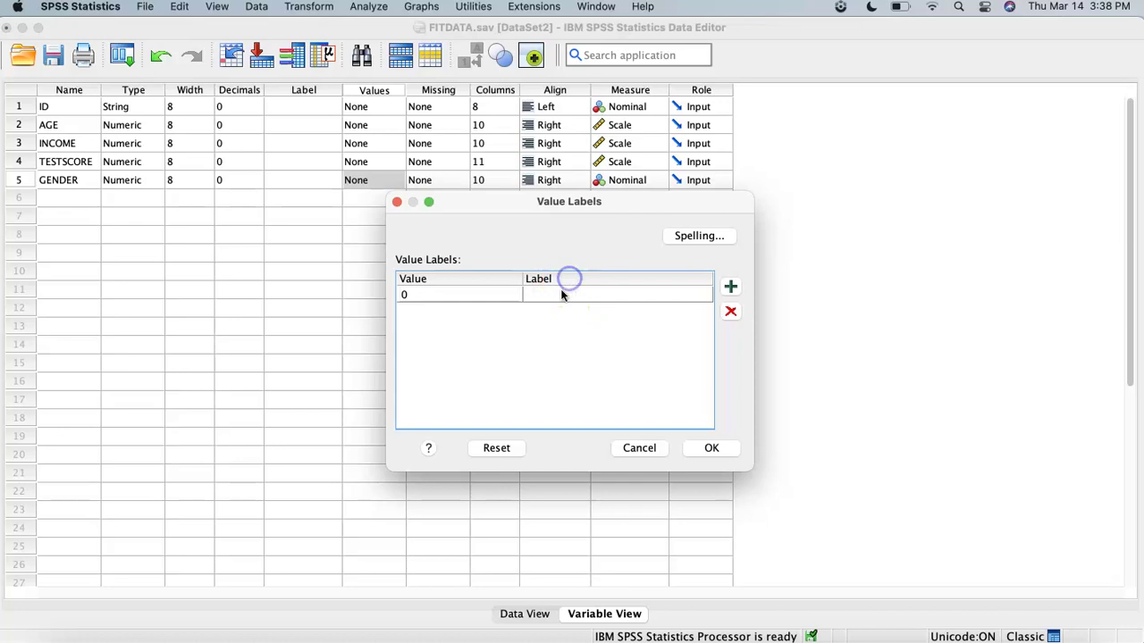
left_click(554, 296)
type("FEMA")
type("LE")
Step: Add the label 1 = MALE and save the GENDER value labels
left_click(731, 286)
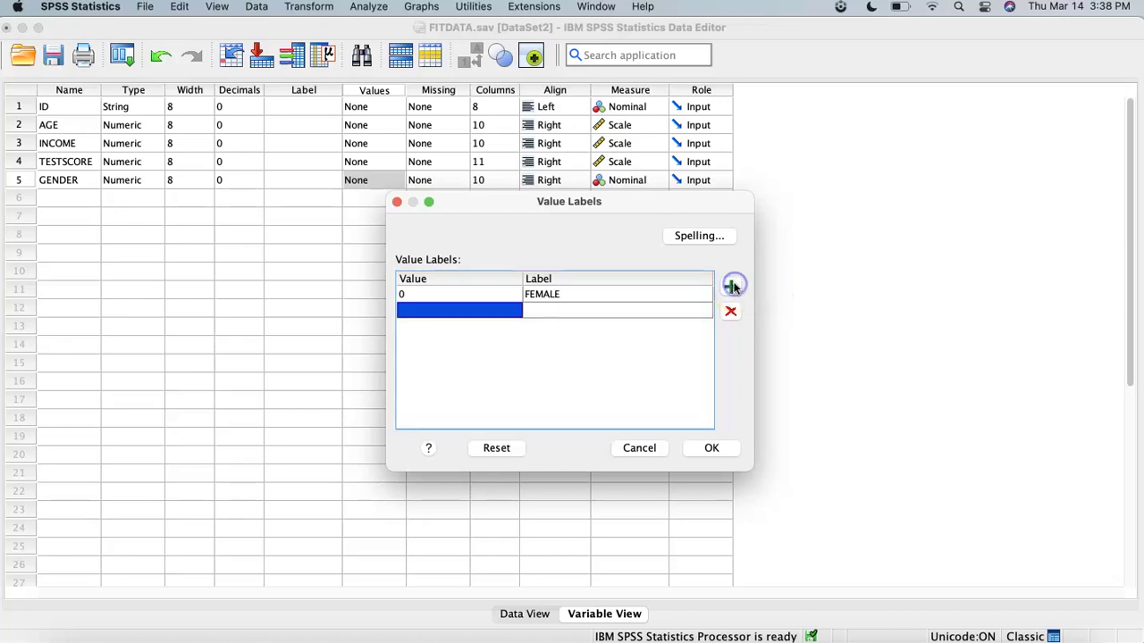
type("1")
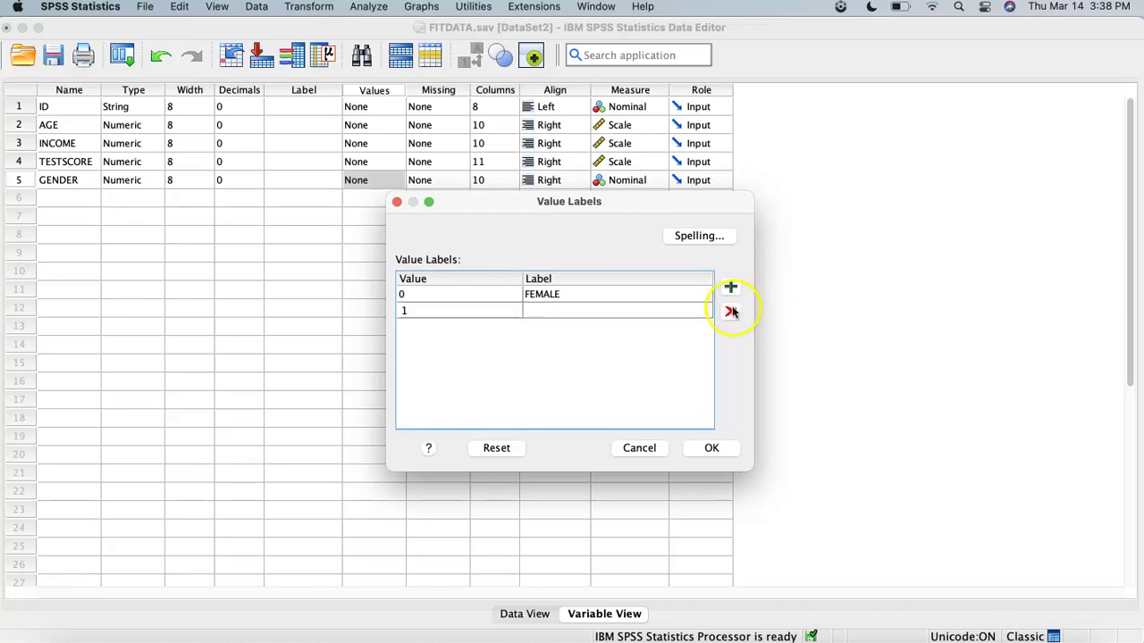
left_click(569, 311)
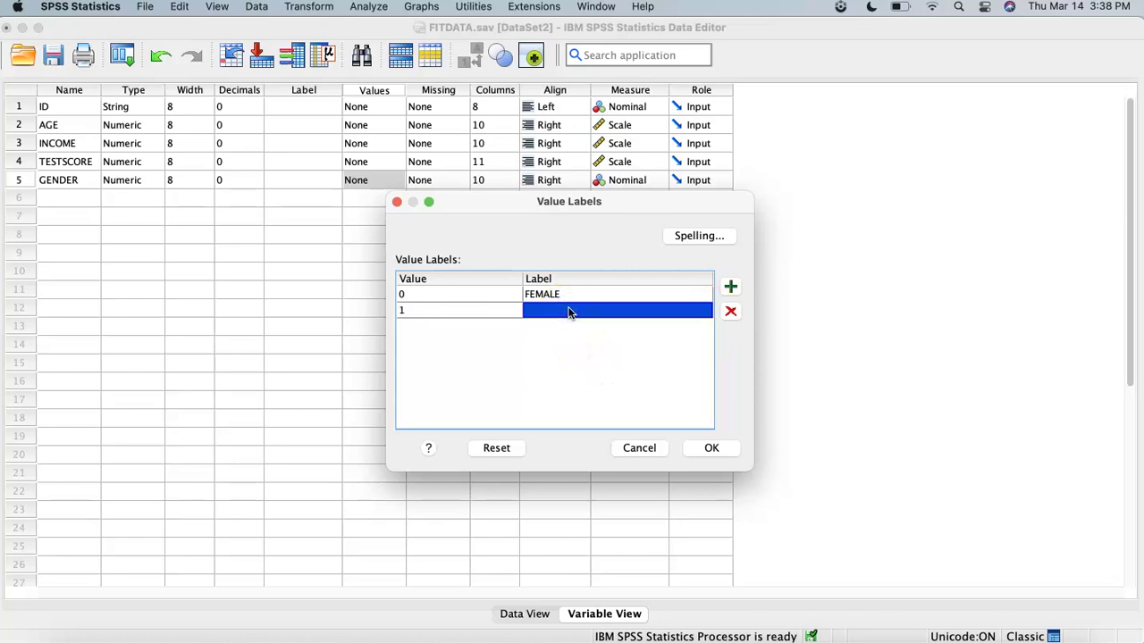
type("MALE")
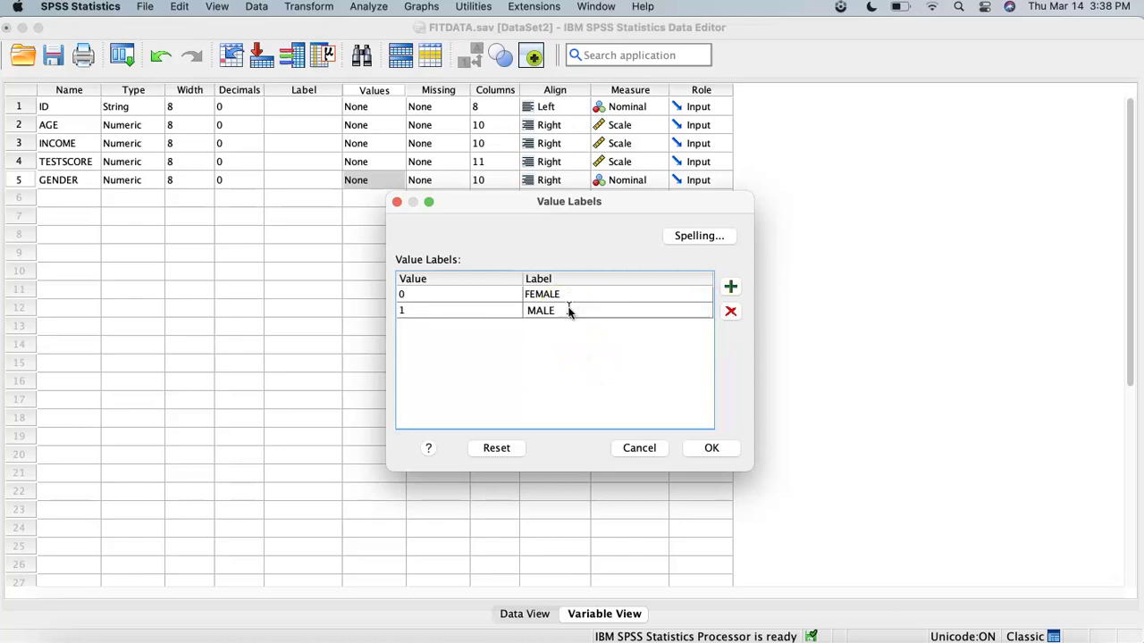
left_click(576, 466)
left_click(711, 448)
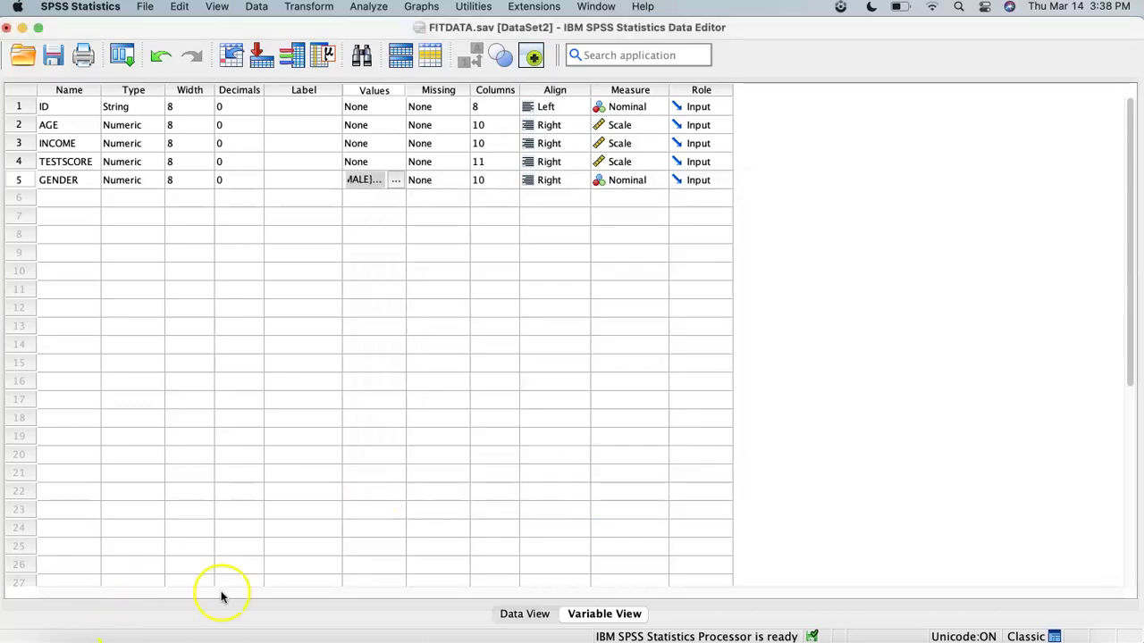
Step: In Data View, toggle value labels to show GENDER as FEMALE/MALE, then back to 0/1 codes
left_click(514, 614)
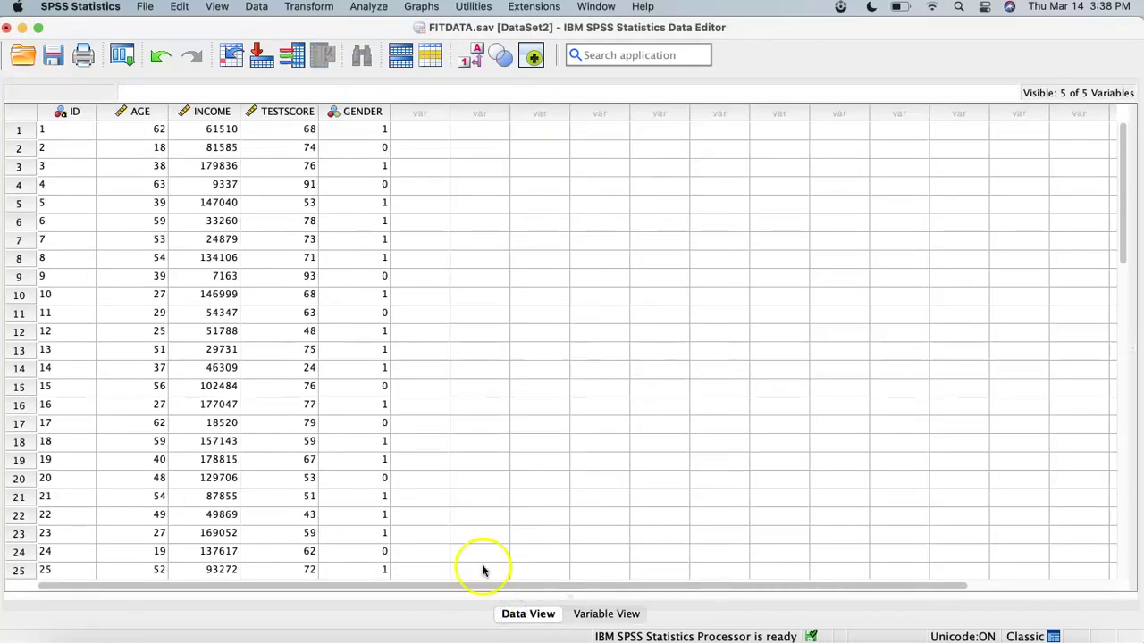
left_click(471, 57)
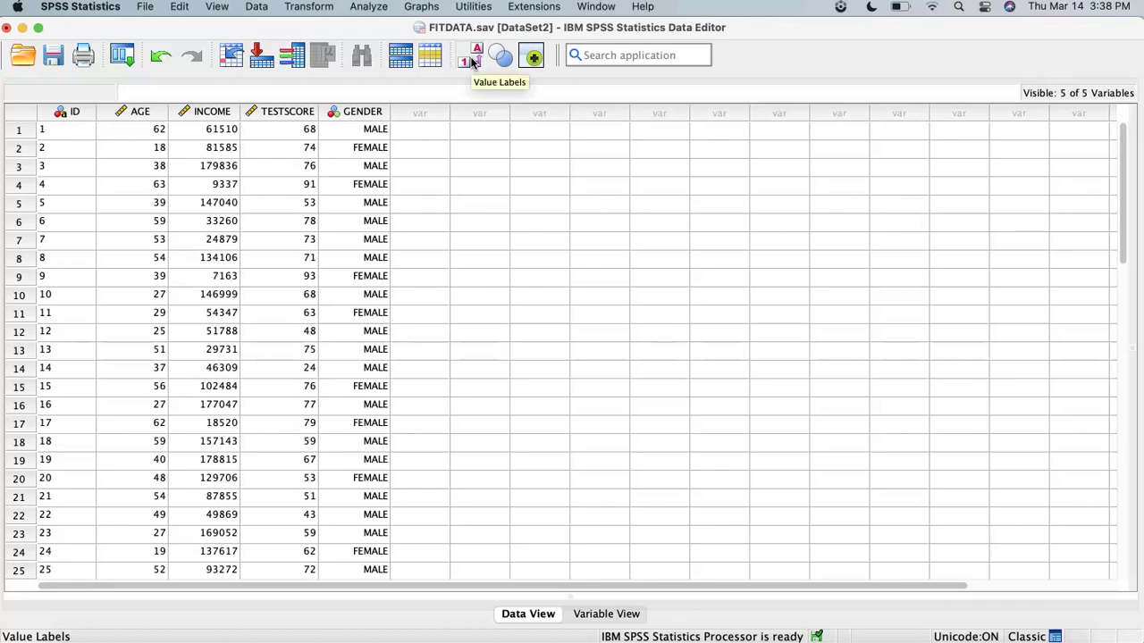
left_click(471, 59)
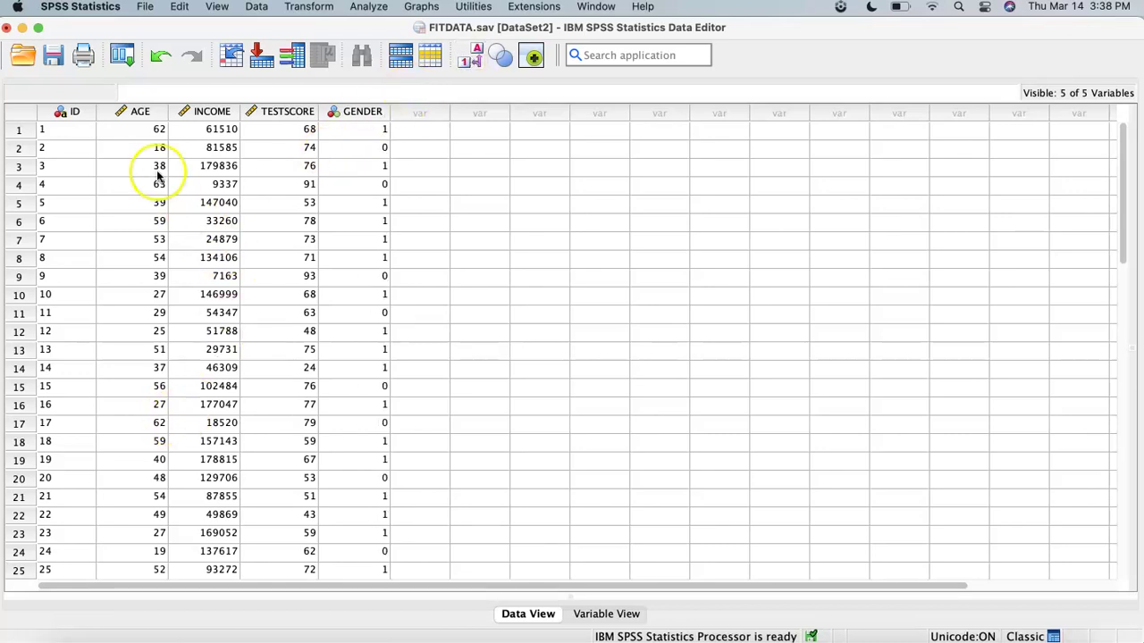
Step: Inspect the AGE, INCOME, TESTSCORE, GENDER columns and the first case's INCOME and ID values
left_click(143, 112)
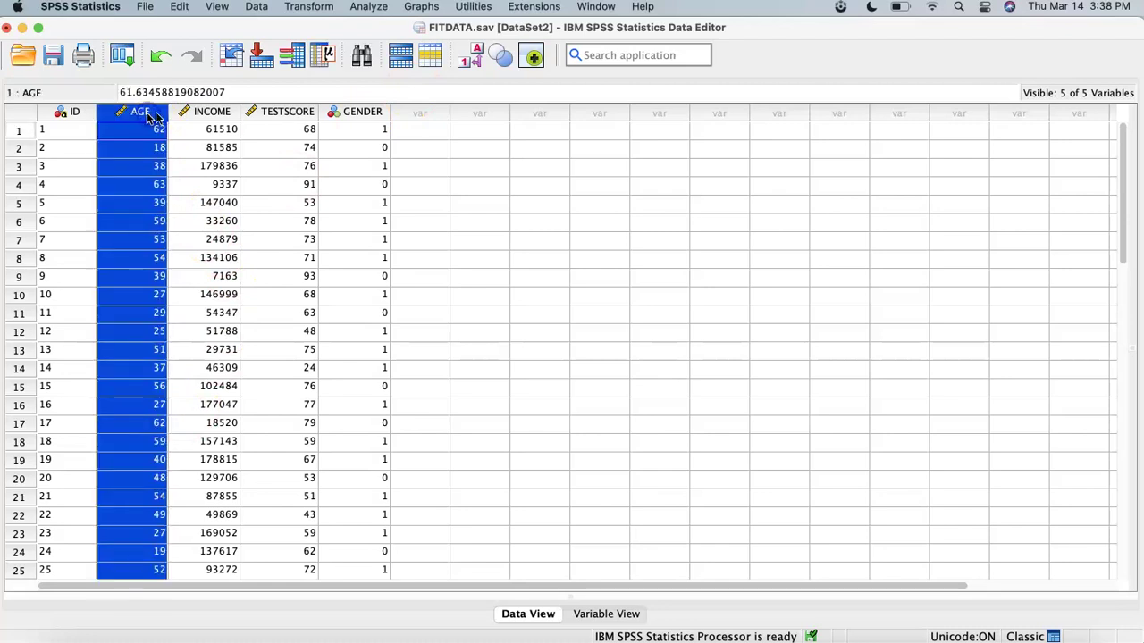
left_click(212, 111)
left_click(300, 112)
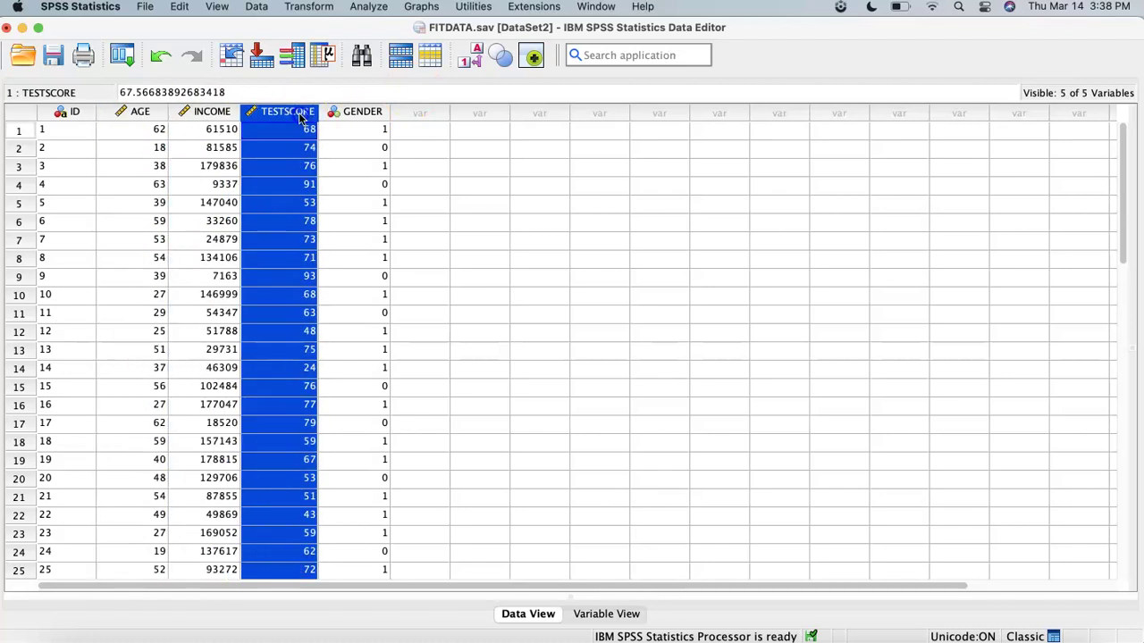
left_click(352, 113)
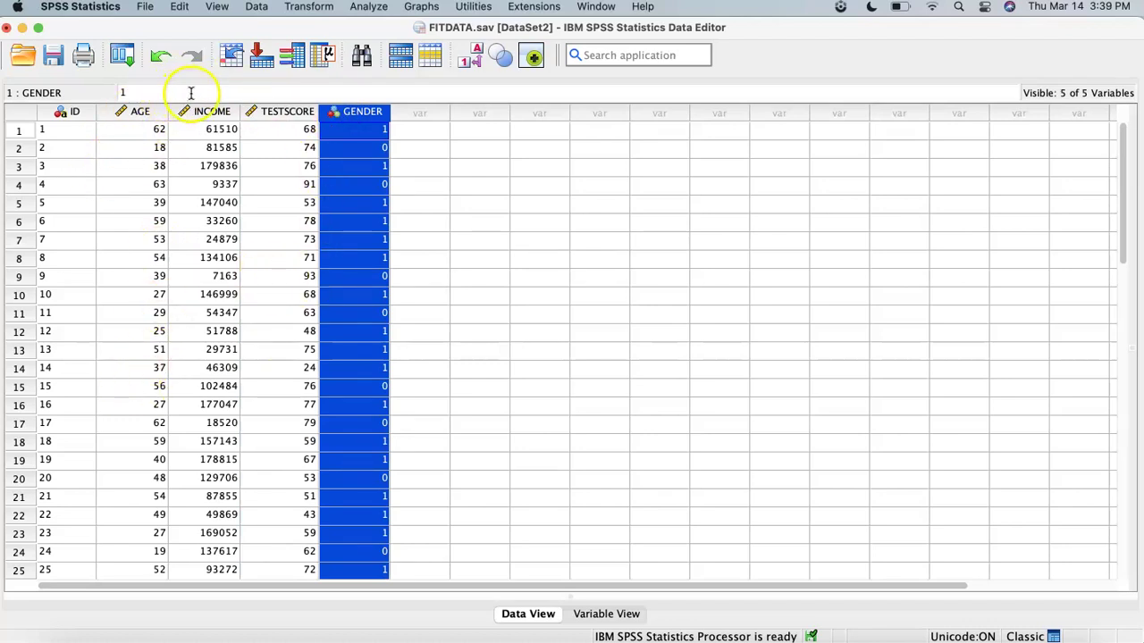
left_click(204, 131)
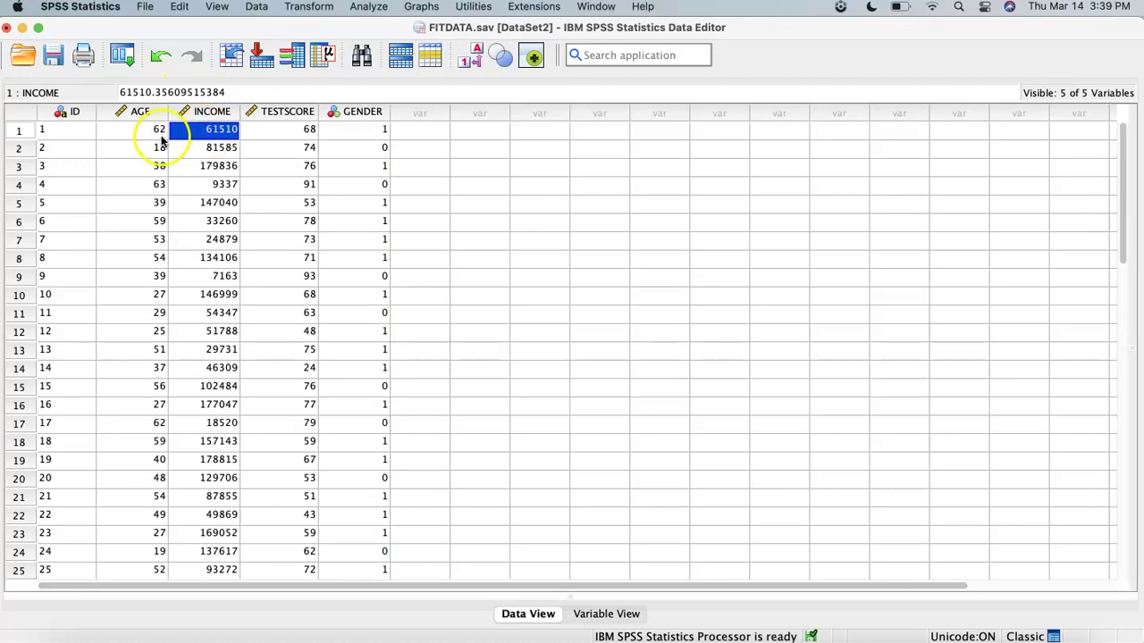
left_click(70, 130)
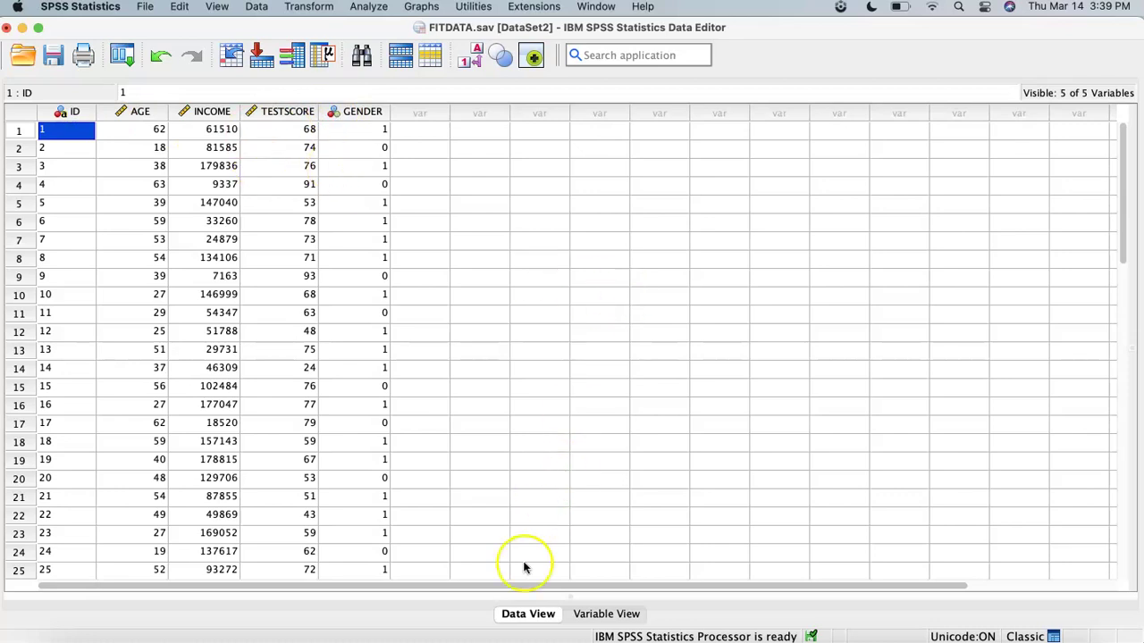
Step: Start an Independent-Samples T Test with TESTSCORE as test variable and GENDER as grouping variable
left_click(368, 8)
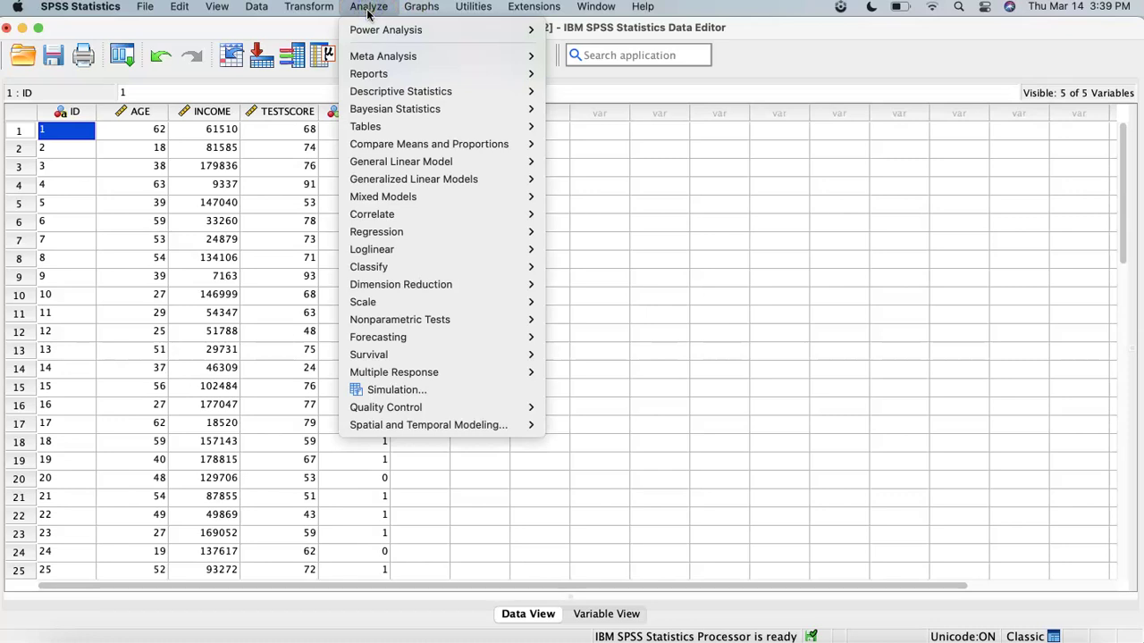
mouse_move(388, 131)
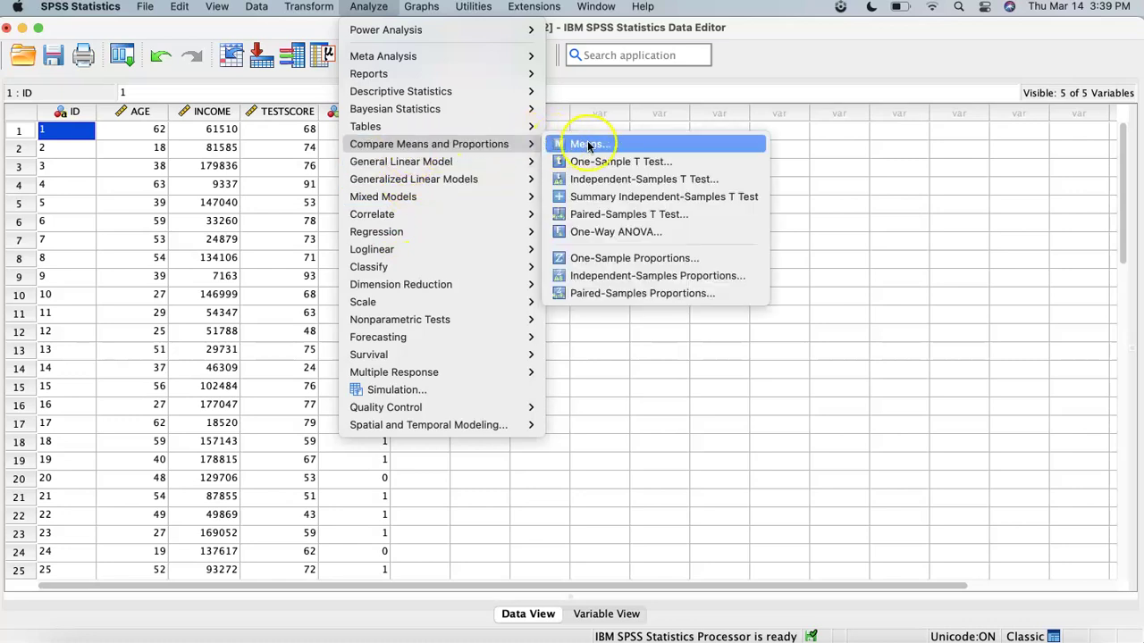
left_click(607, 179)
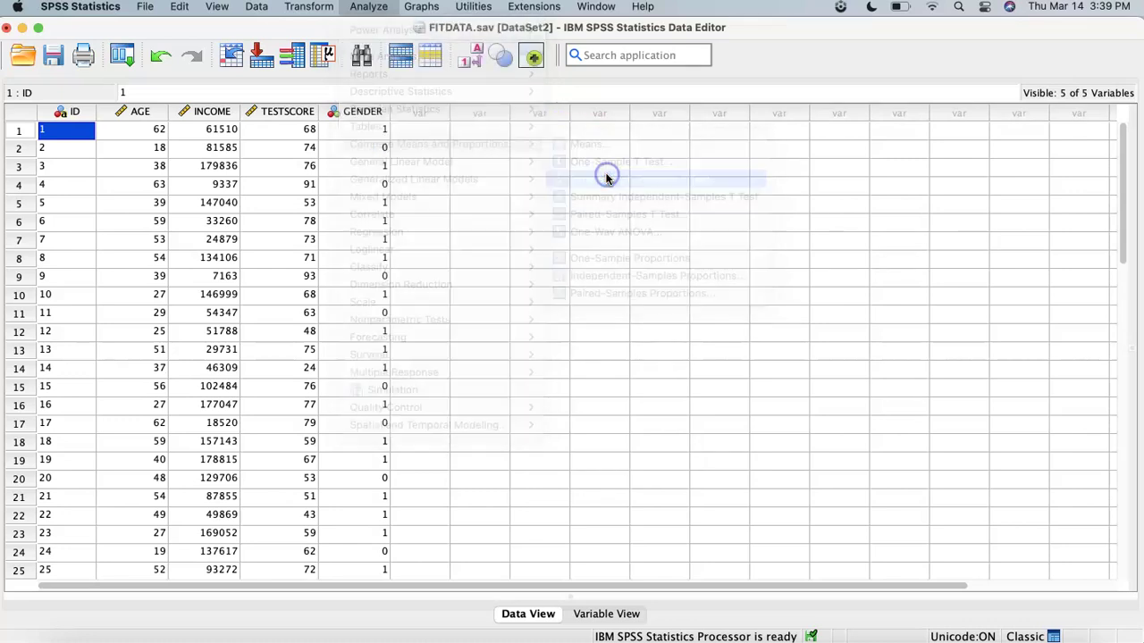
left_click(355, 325)
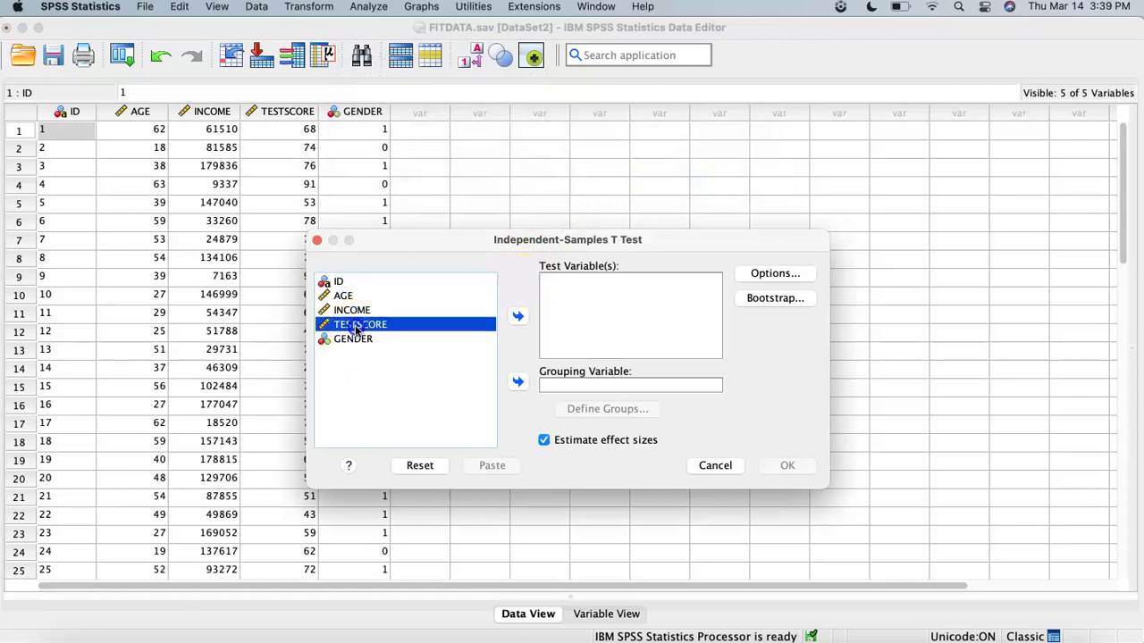
left_click(522, 317)
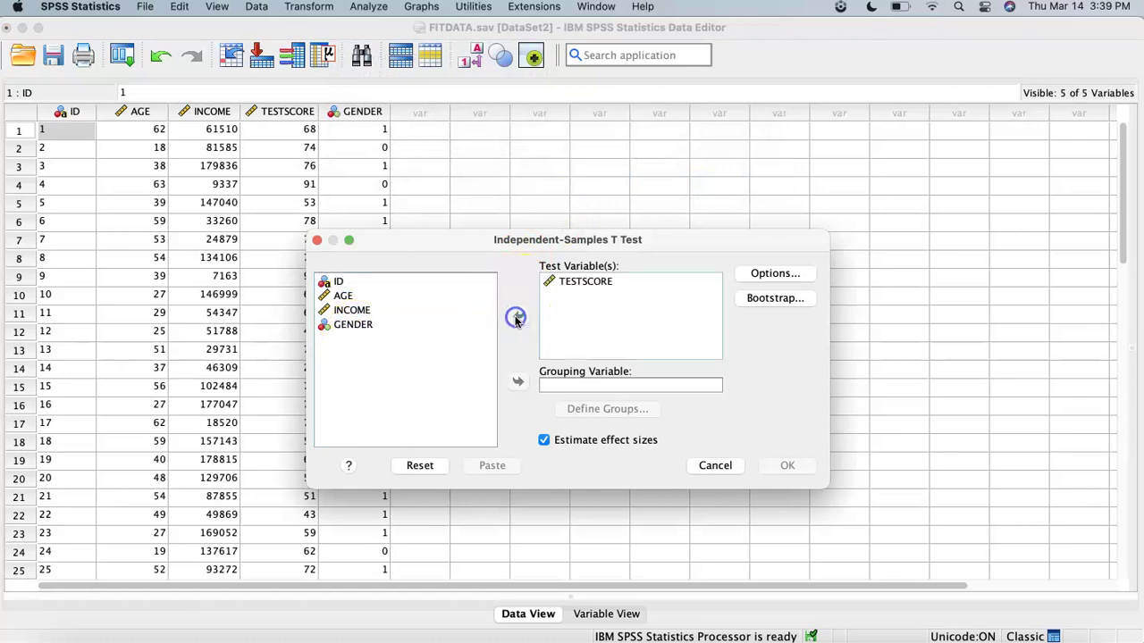
left_click(374, 327)
left_click(518, 382)
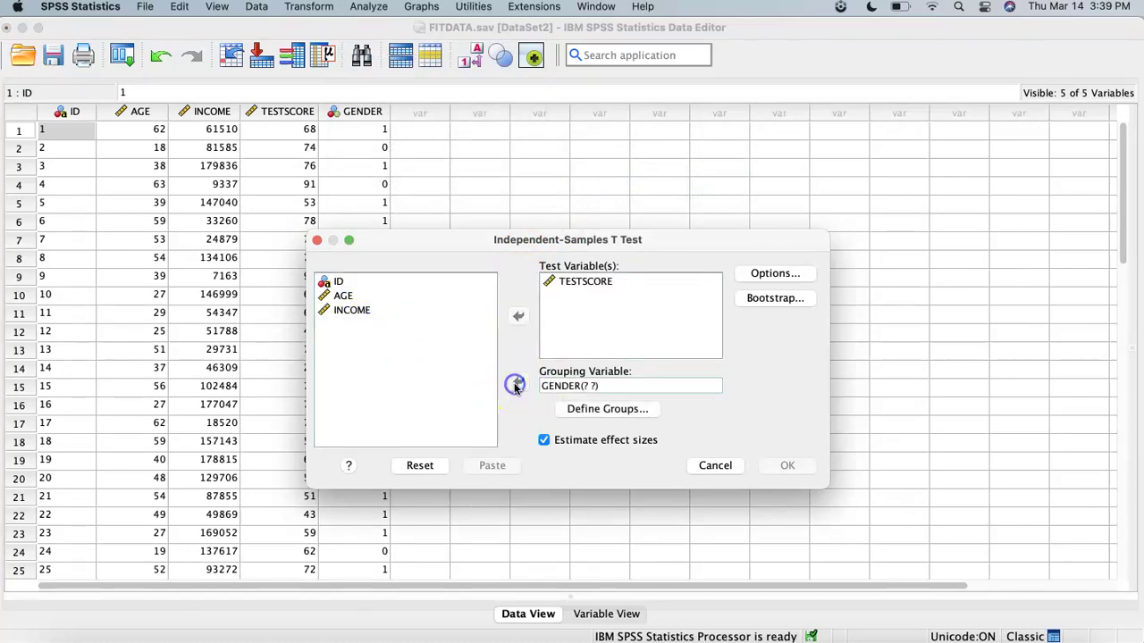
Step: Define the GENDER groups as 0 and 1 and run the t-test
left_click(577, 413)
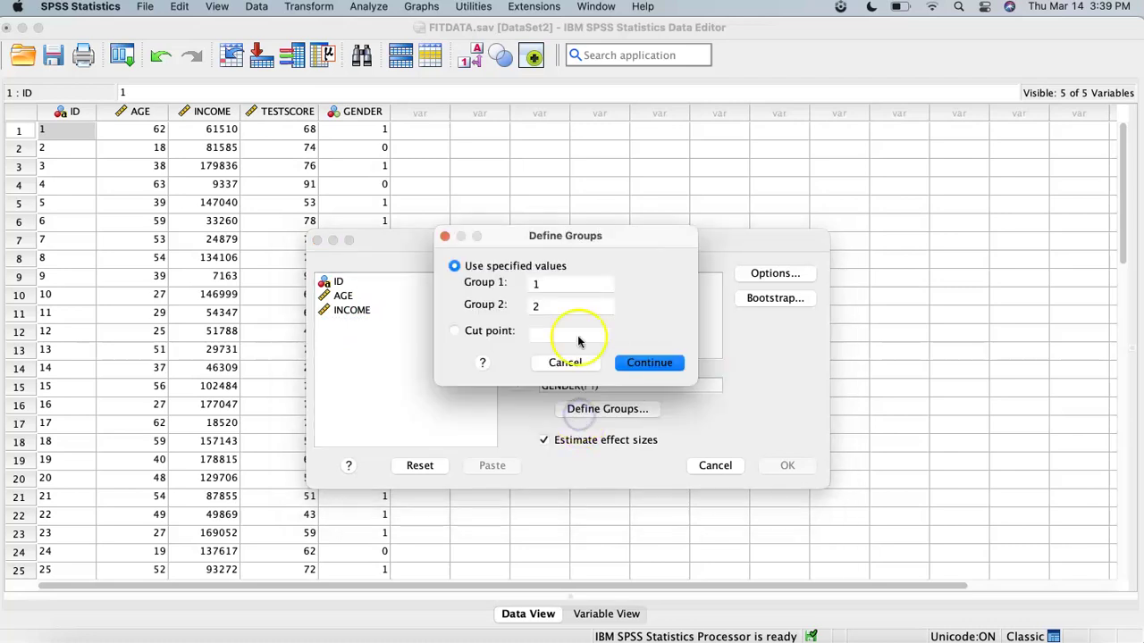
left_click(558, 284)
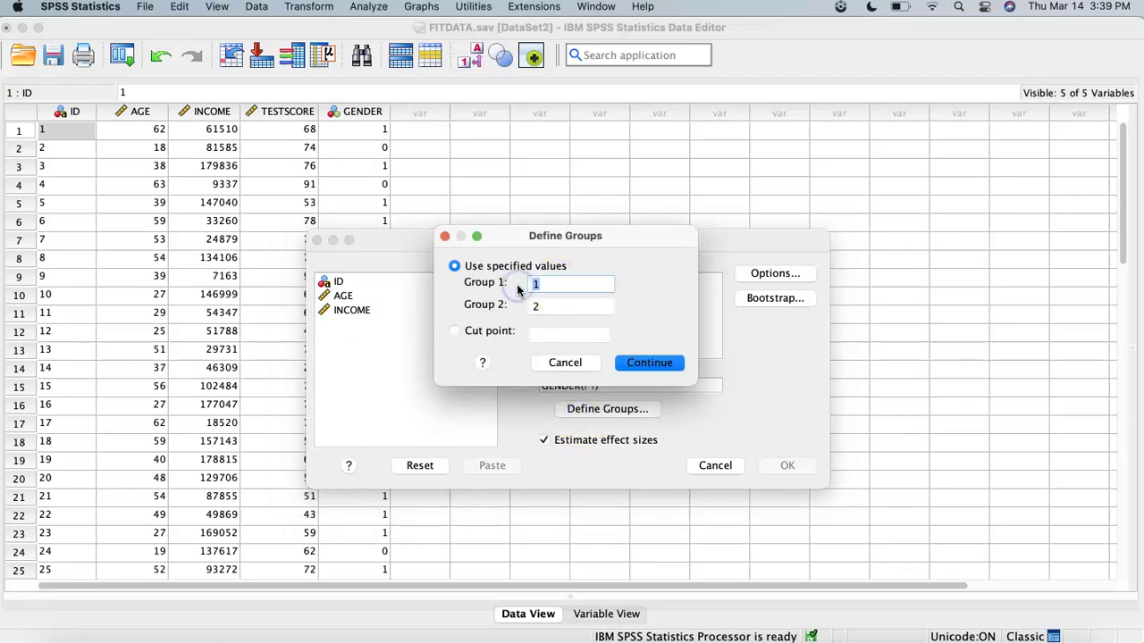
key("BackSpace")
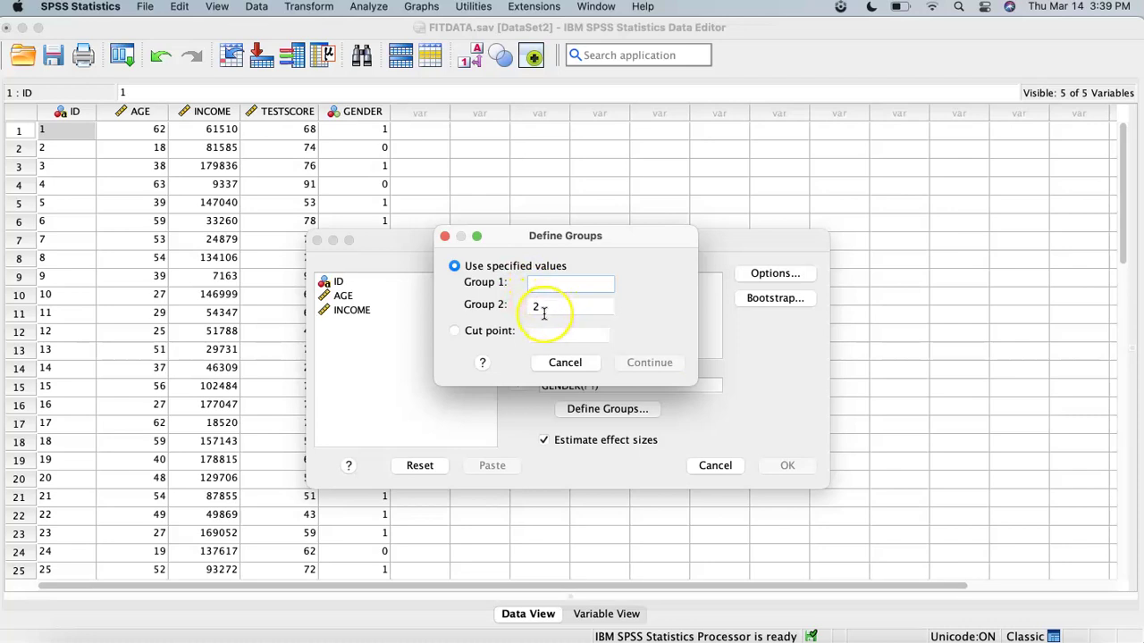
type("0")
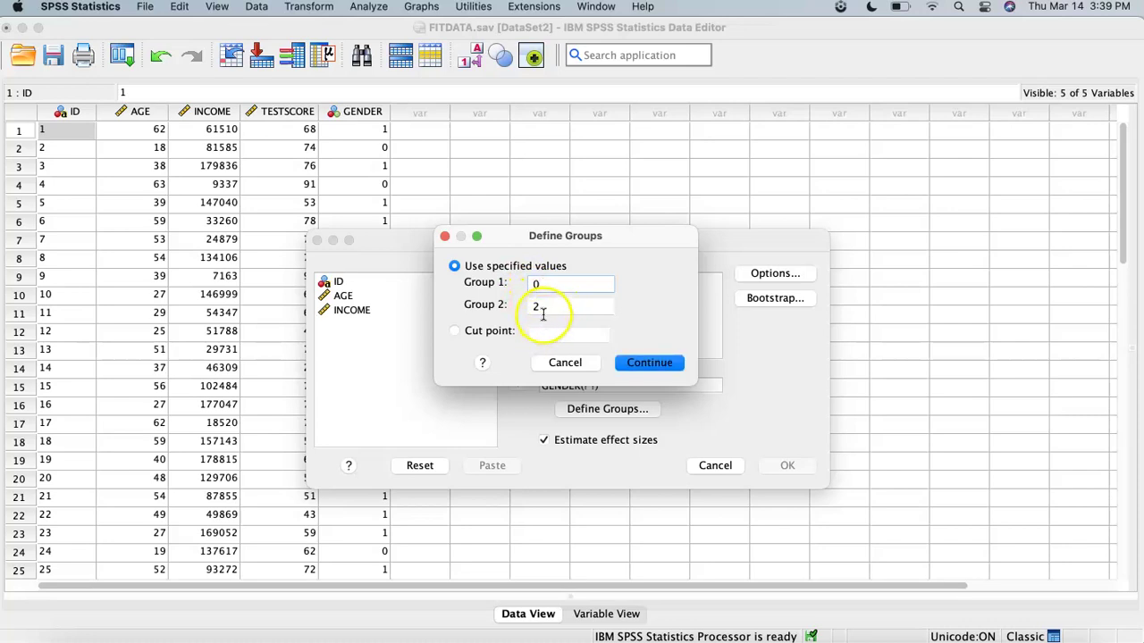
left_click(544, 304)
key("BackSpace")
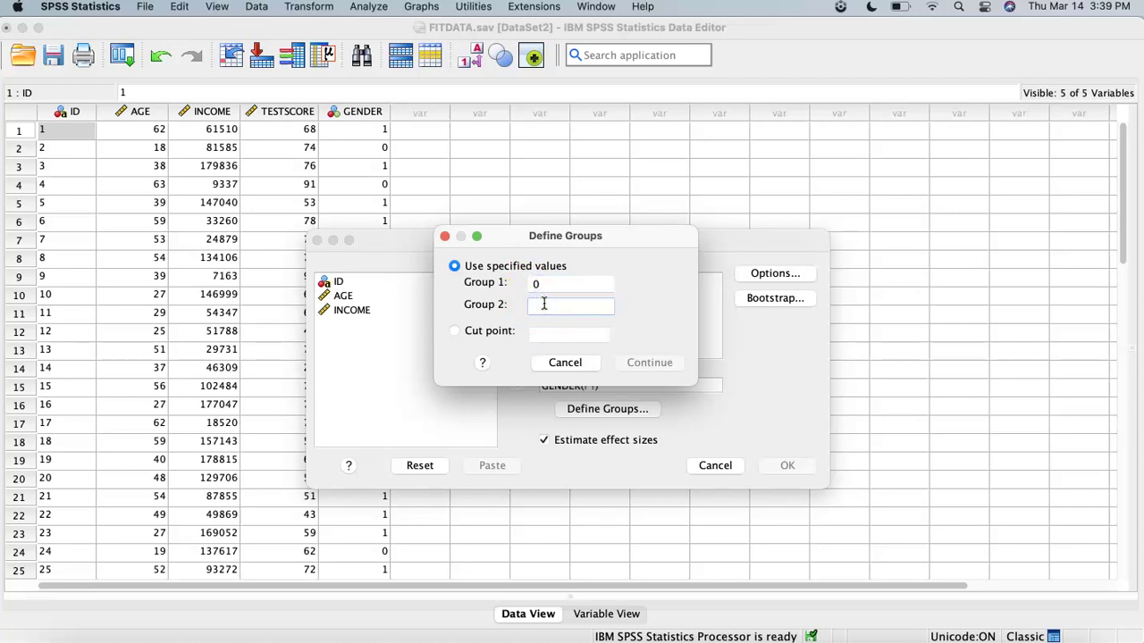
type("1")
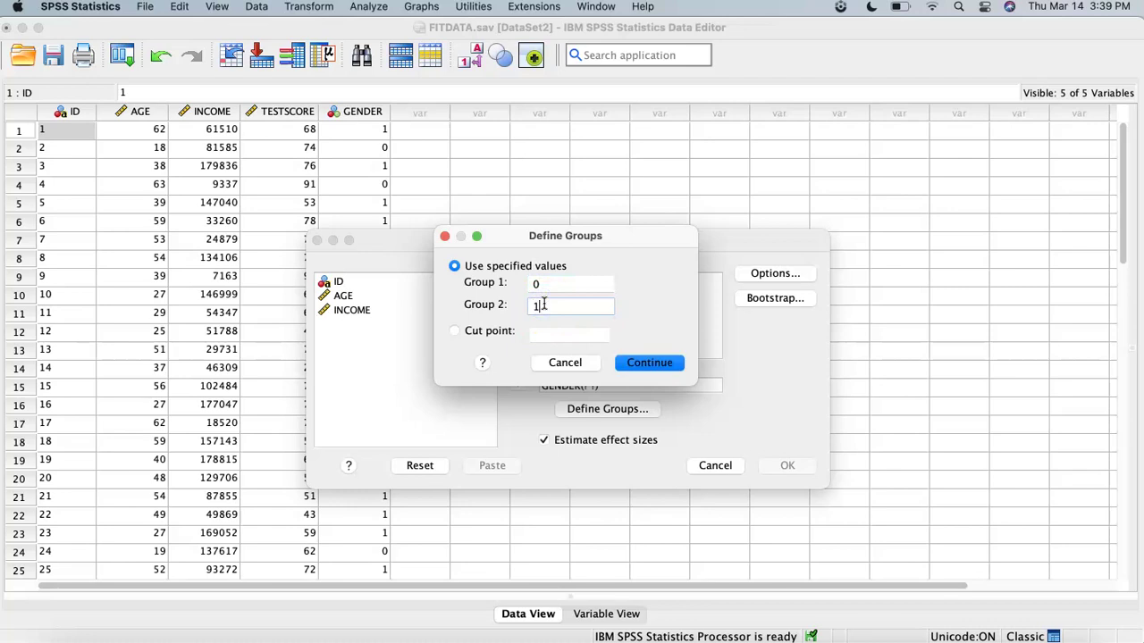
left_click(652, 361)
left_click(785, 468)
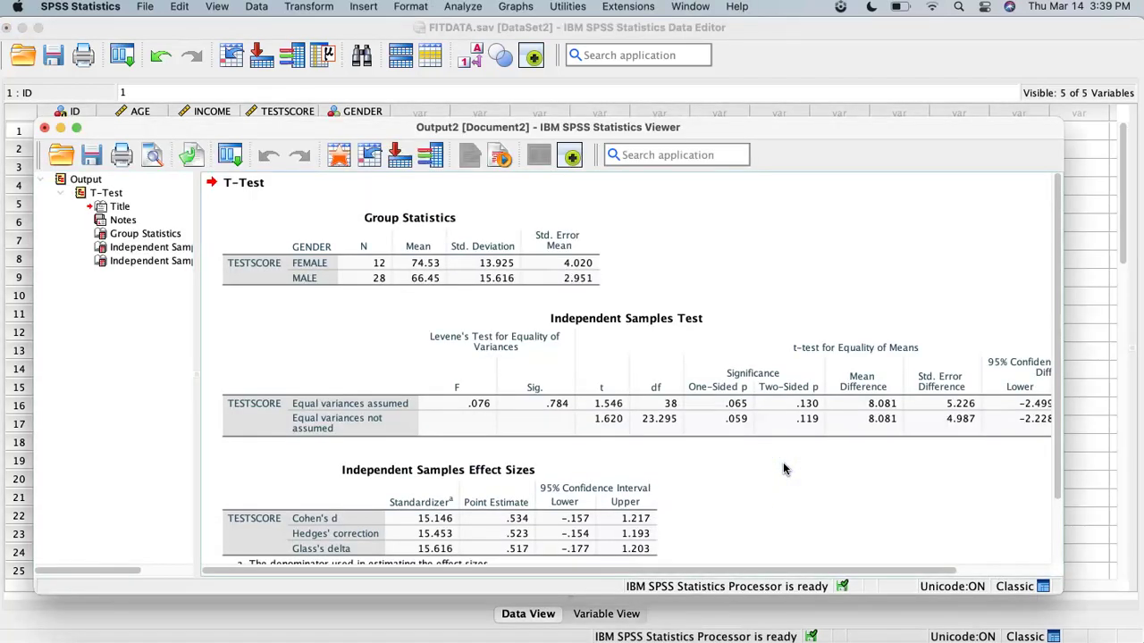
left_click(476, 403)
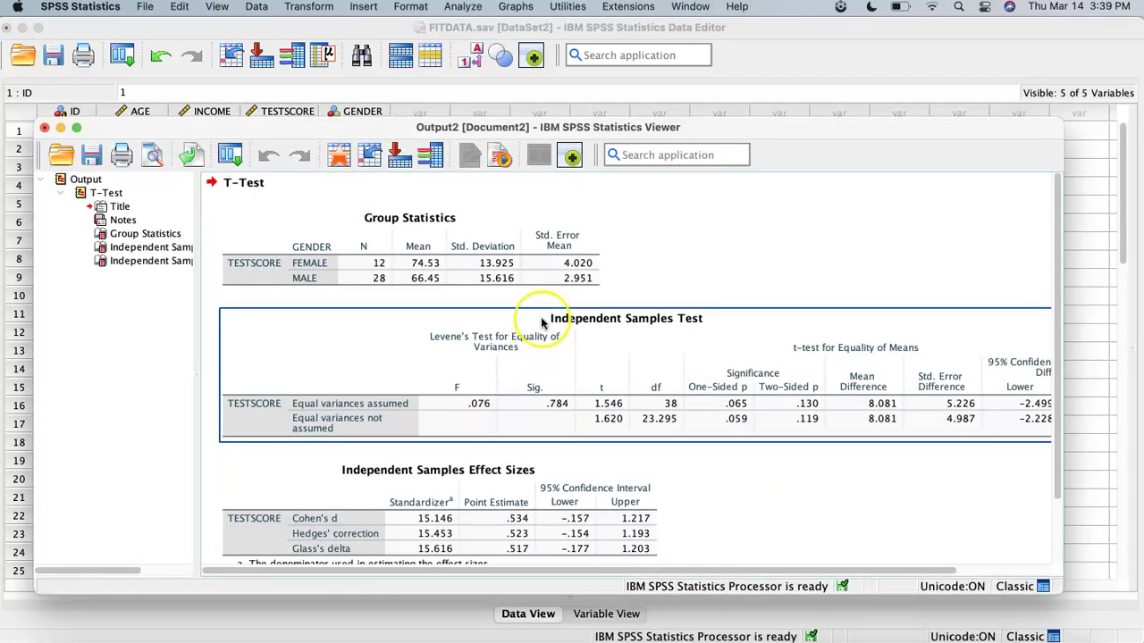
left_click(308, 260)
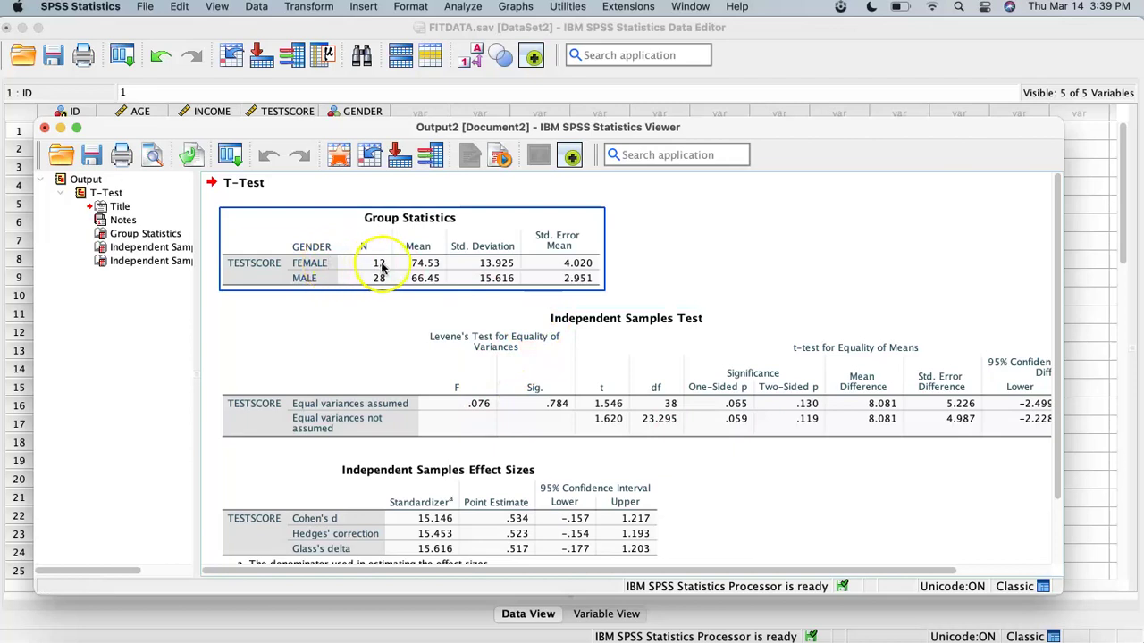
left_click(425, 354)
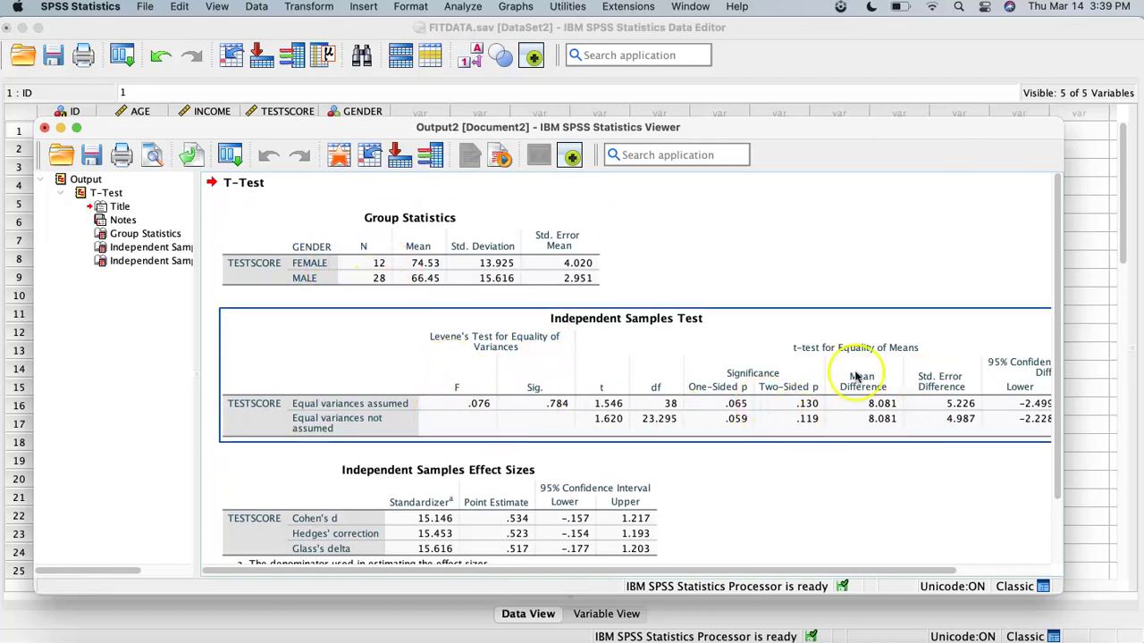
left_click(650, 248)
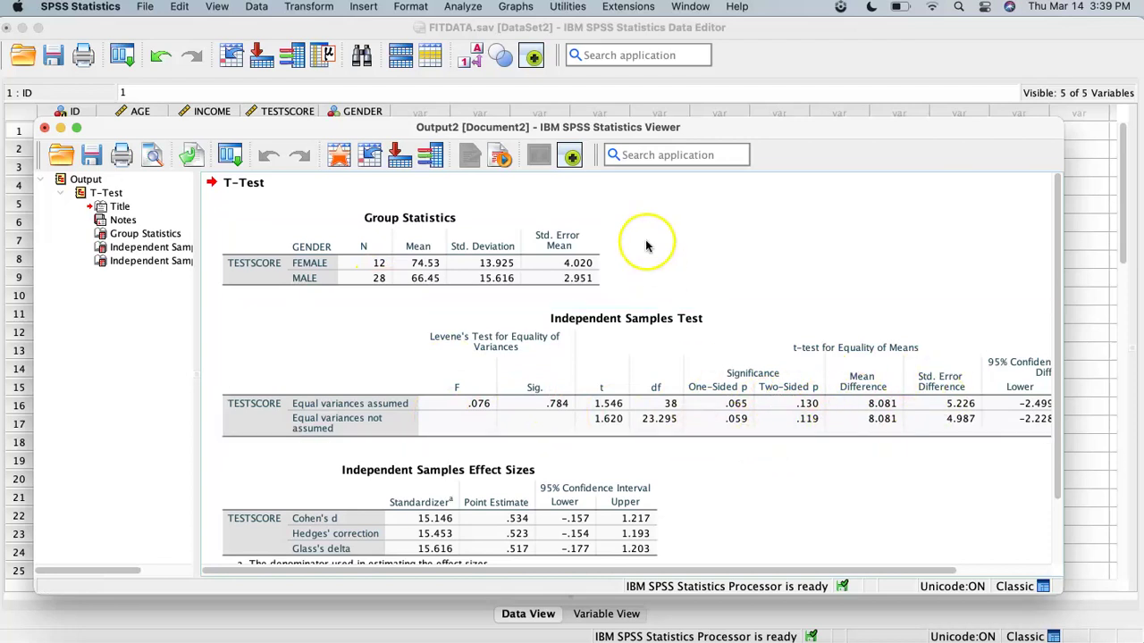
Step: Bring the FITDATA.sav Data Editor back in front of the Output Viewer
left_click(397, 107)
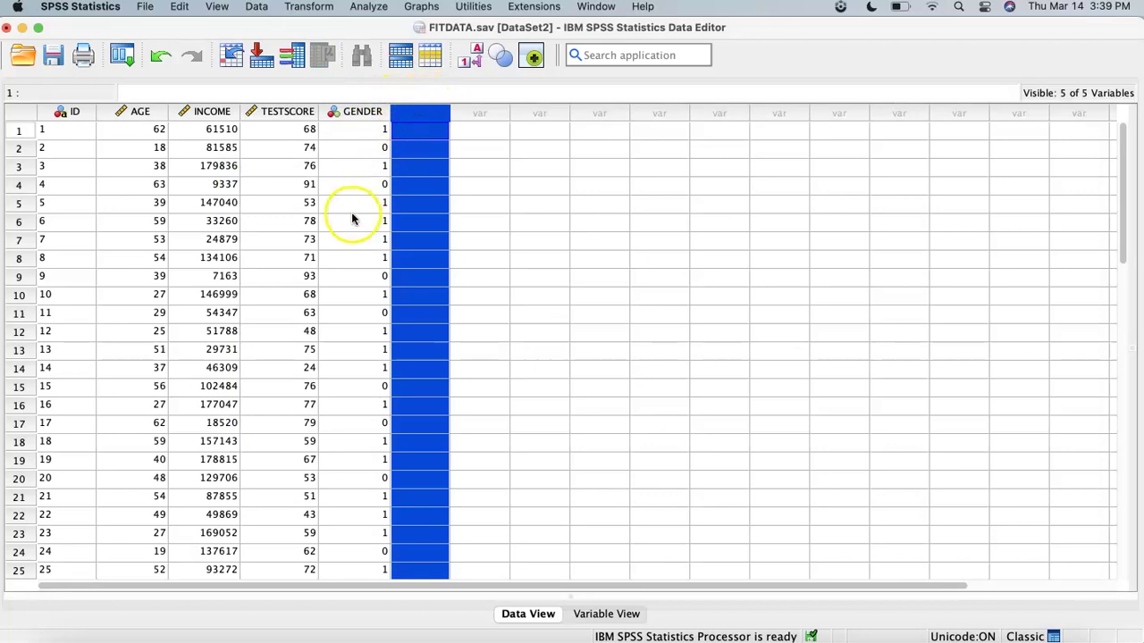